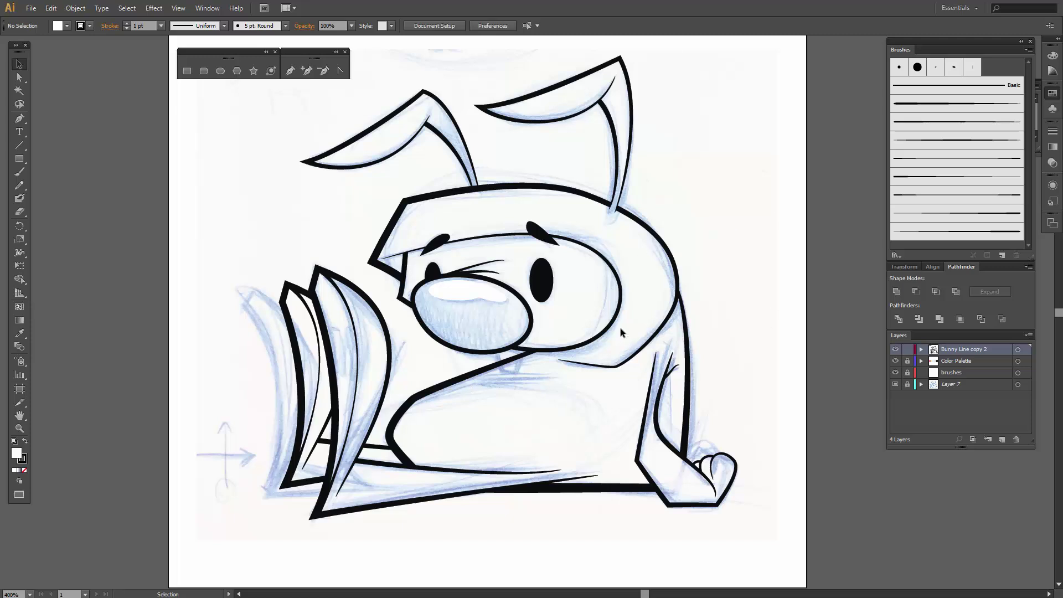
- Select the bunny's grouped line art on the "Bunny Line copy 2" layer
left_click(908, 350)
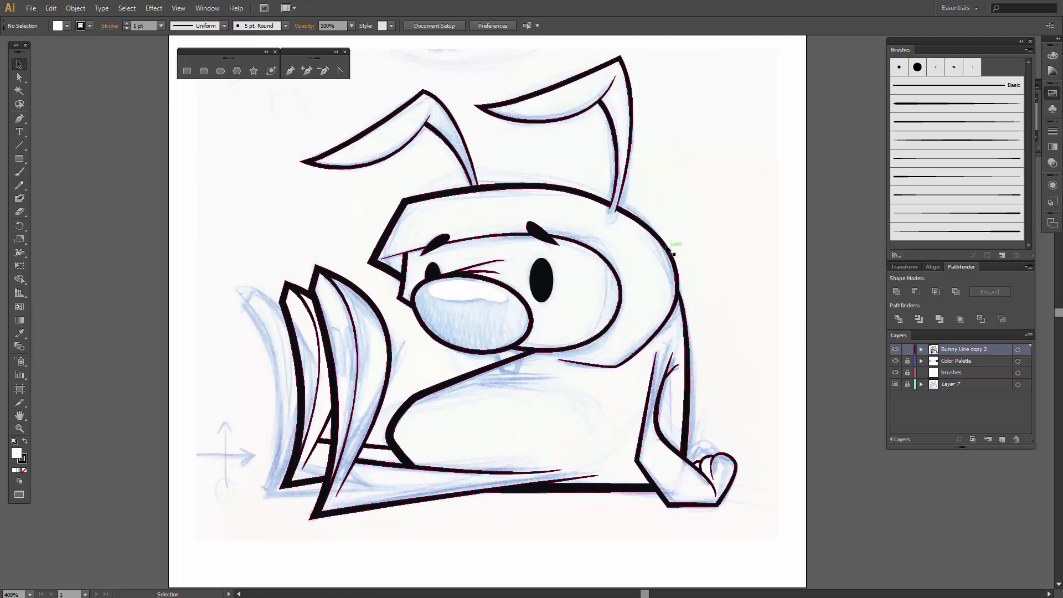
left_click(536, 187)
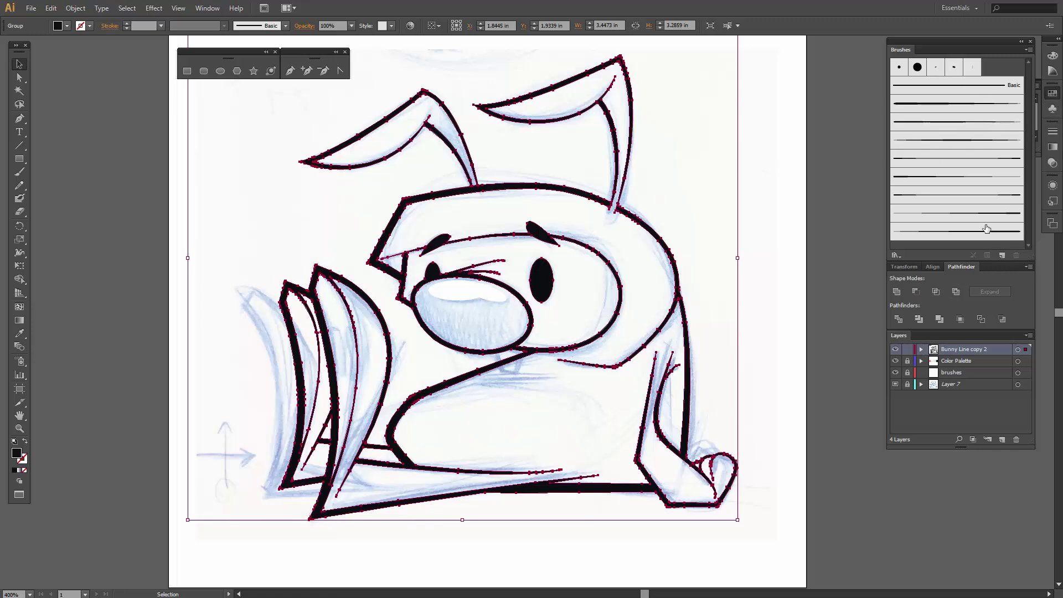
- Try recolouring the line art with the pink of the artboard's colour palette using the Eyedropper, and restore the black fill
left_click(1051, 94)
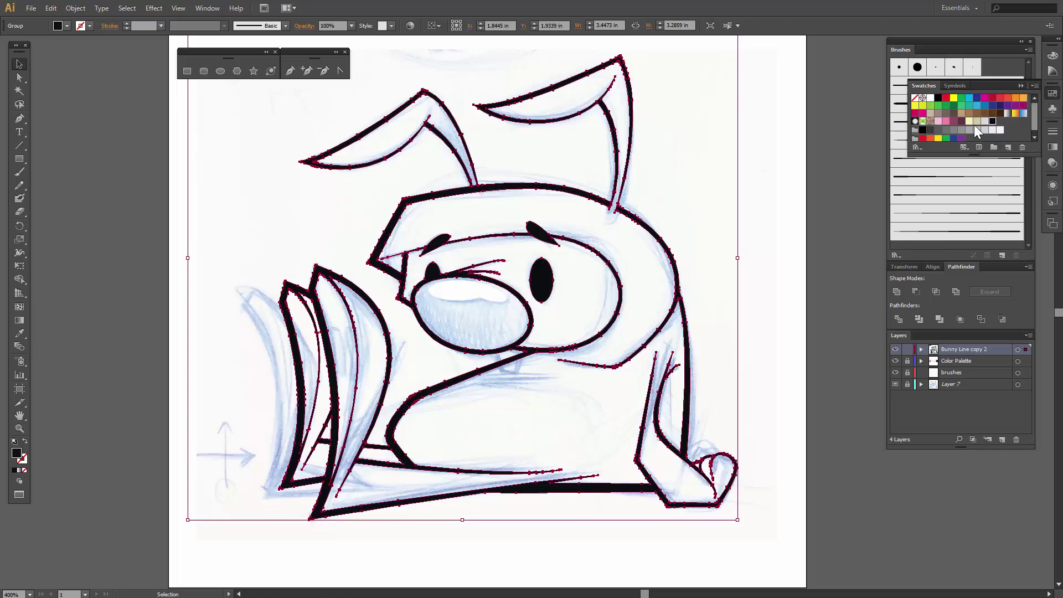
scroll(684, 131, "up", 5)
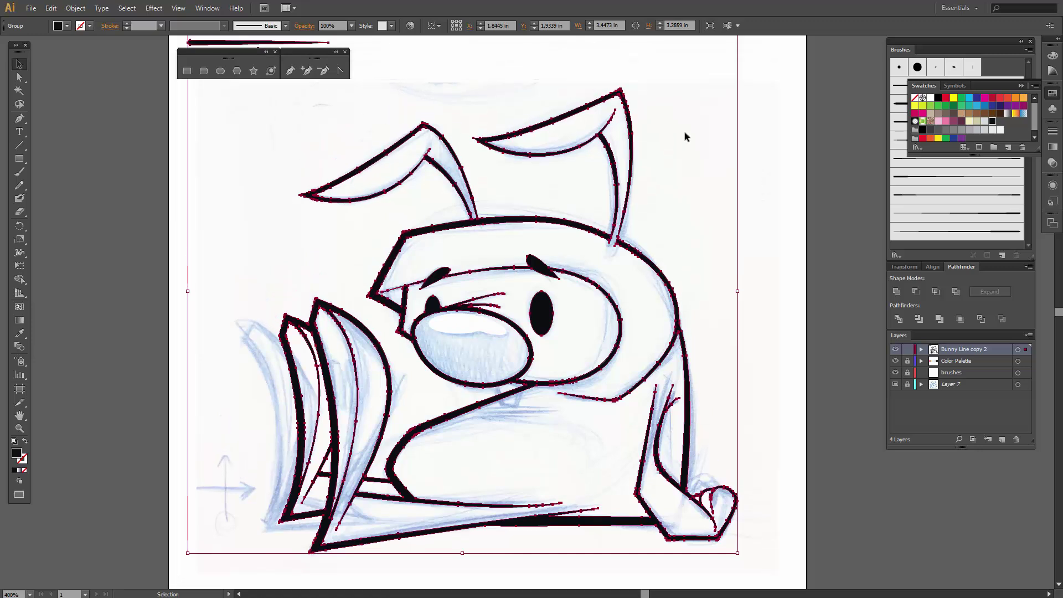
scroll(684, 132, "up", 2)
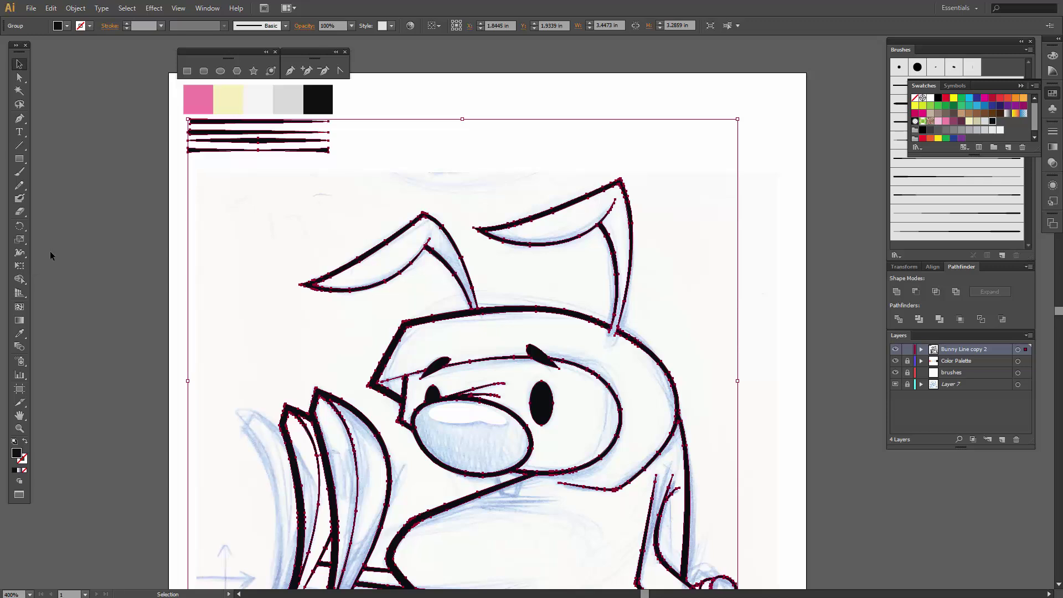
key("e")
left_click(20, 333)
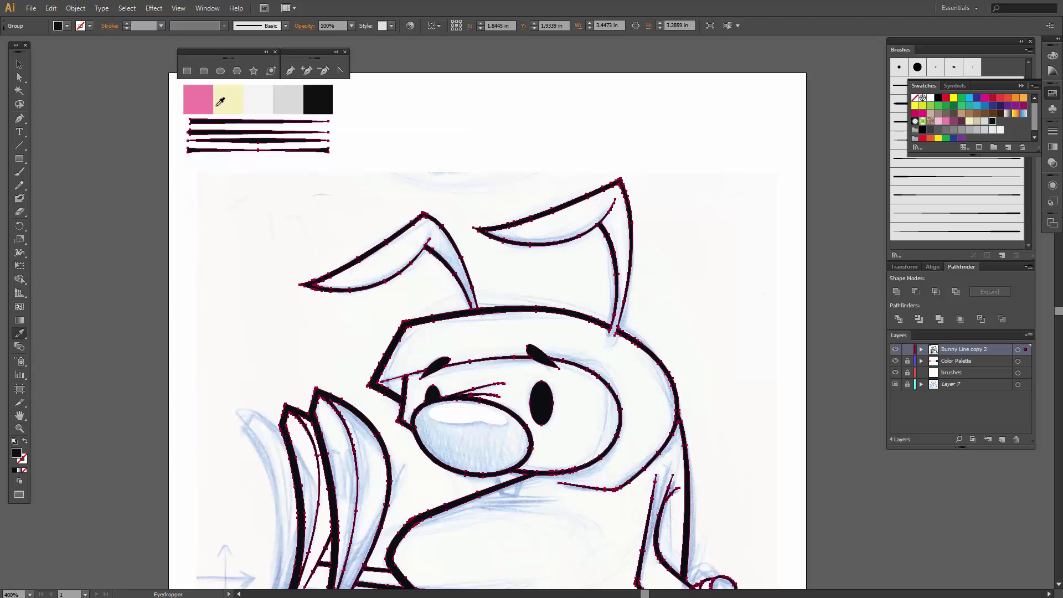
left_click(195, 100)
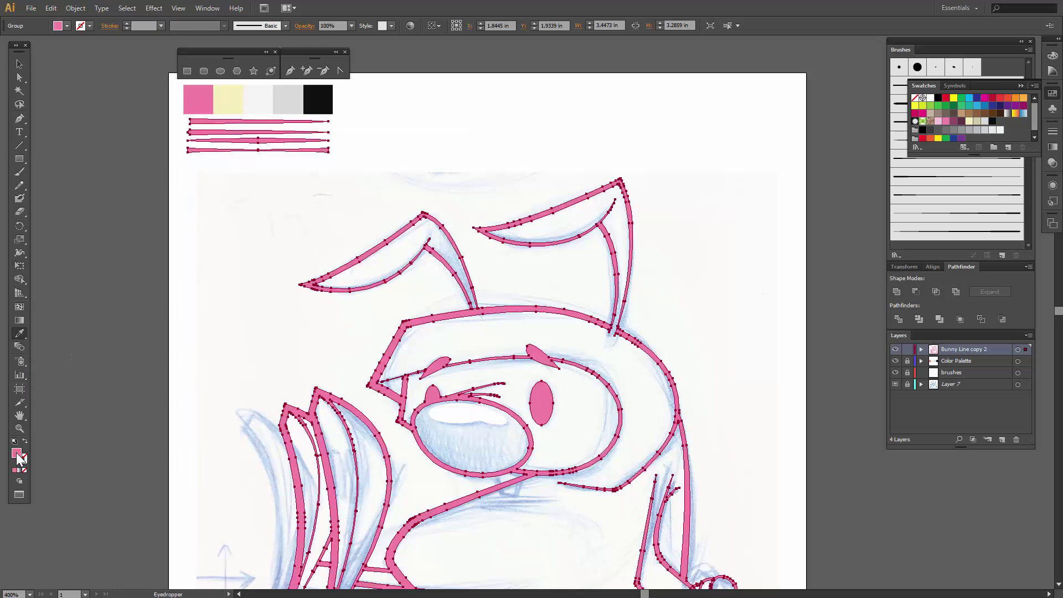
left_click_drag(851, 228, 986, 121)
left_click_drag(966, 121, 19, 370)
left_click(992, 122)
left_click(241, 104)
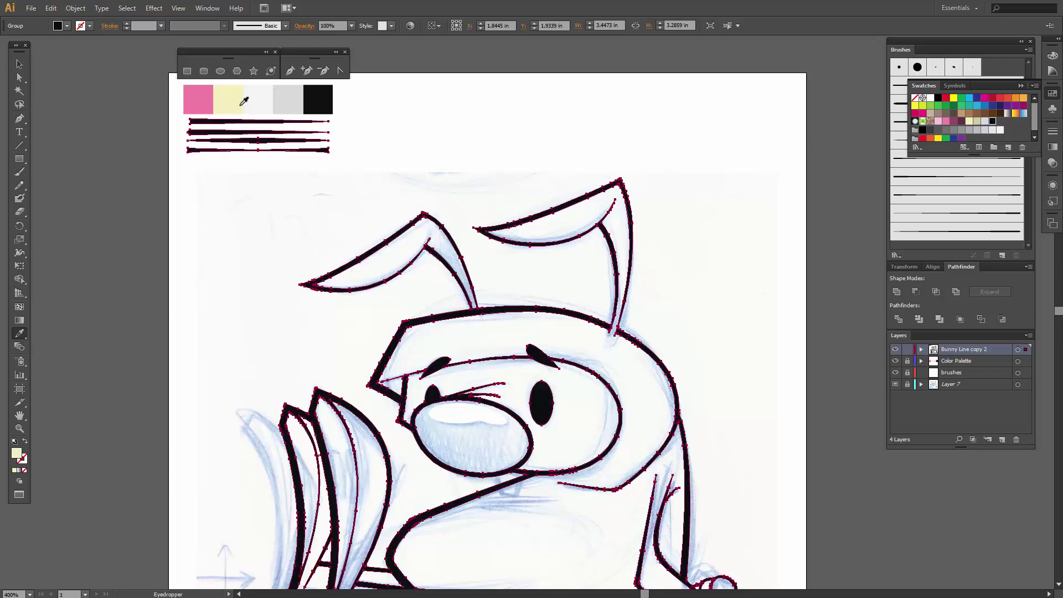
left_click(316, 99)
scroll(173, 113, "down", 3)
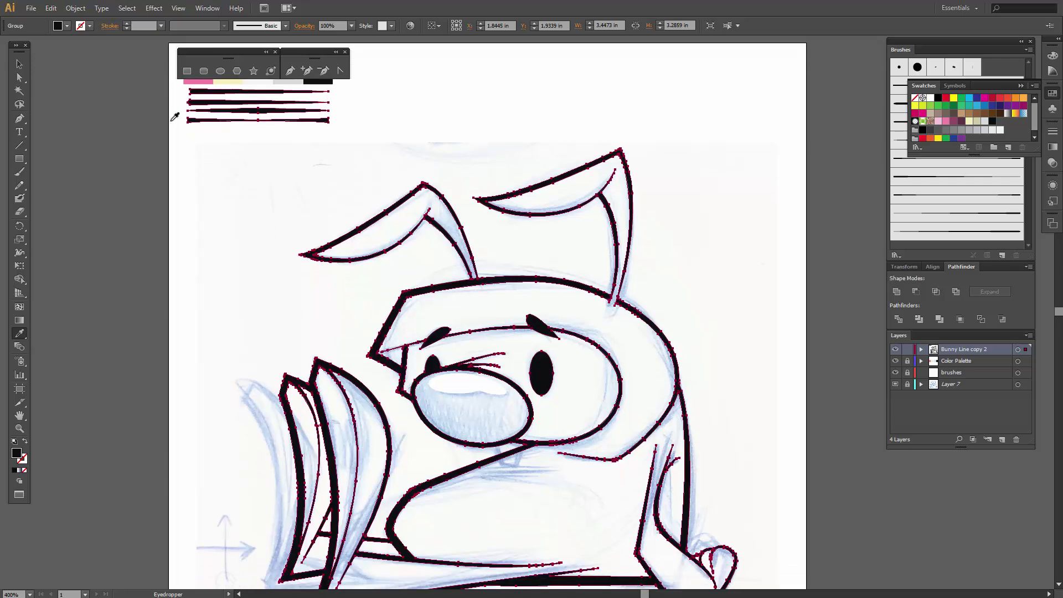
scroll(174, 118, "down", 4)
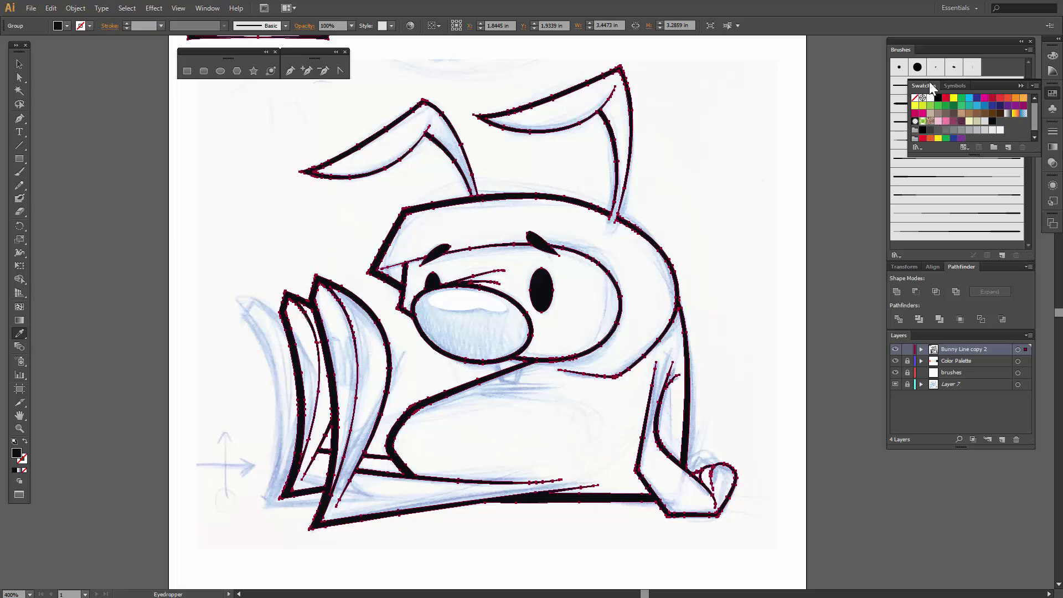
left_click(1019, 86)
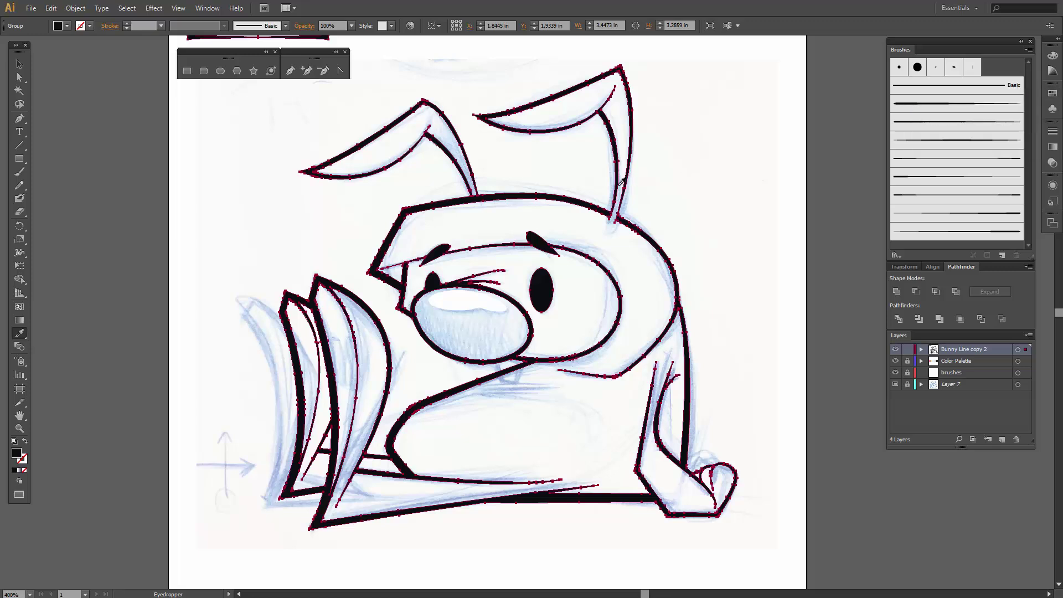
- Convert the selected bunny line art into a Live Paint group
scroll(280, 175, "down", 1)
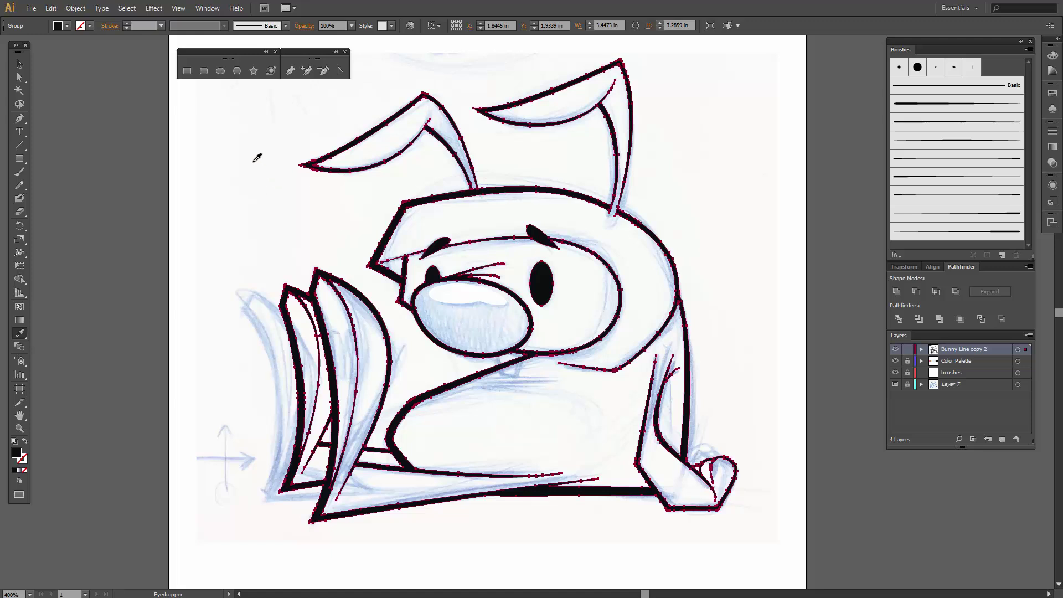
left_click(75, 9)
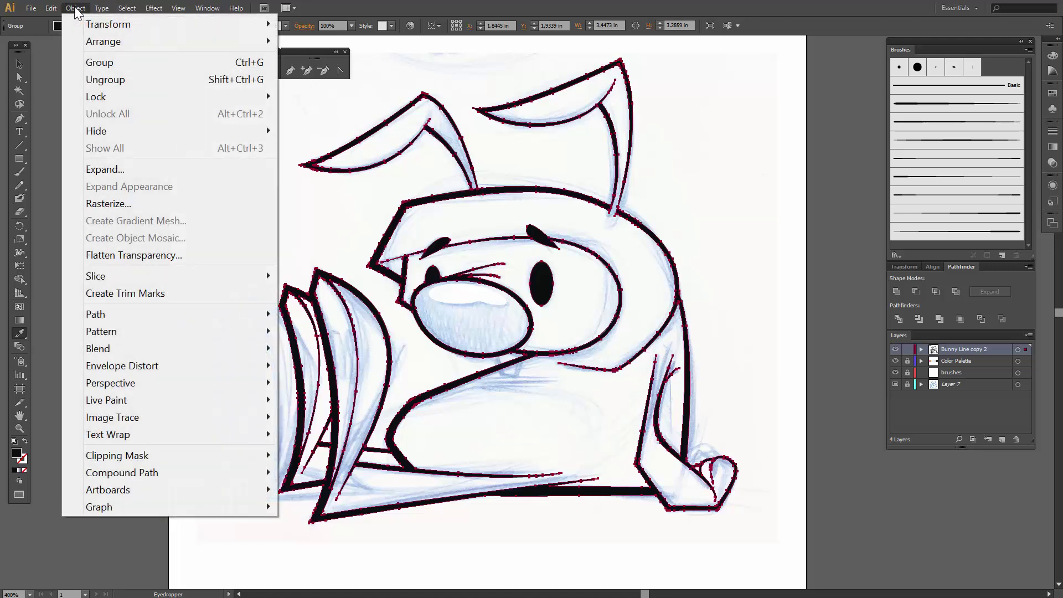
mouse_move(141, 400)
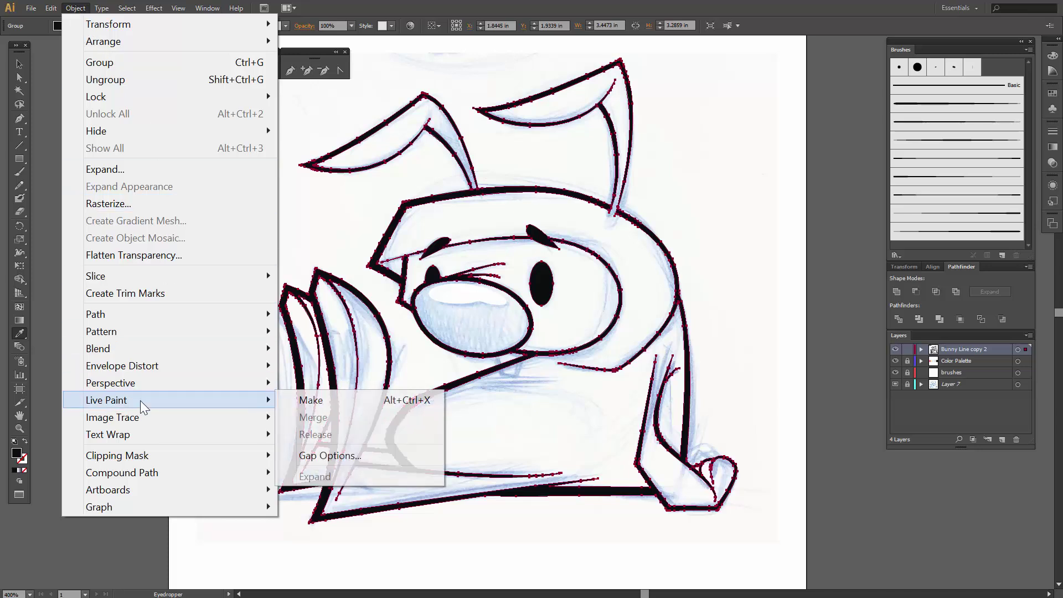
left_click(311, 402)
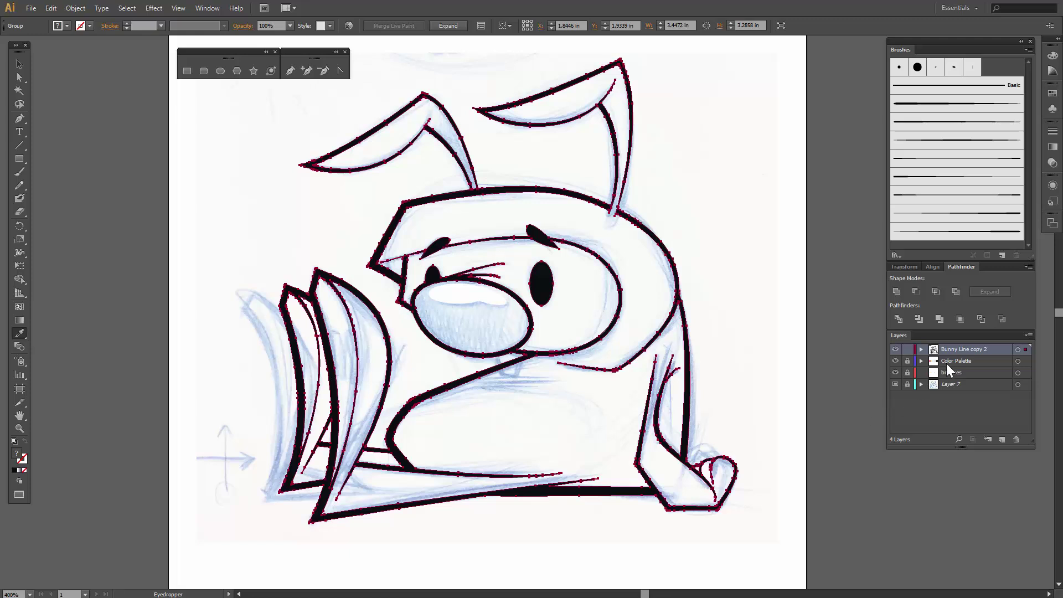
- Duplicate the "Bunny Line copy 2" layer and make the original layer active again
left_click(1028, 335)
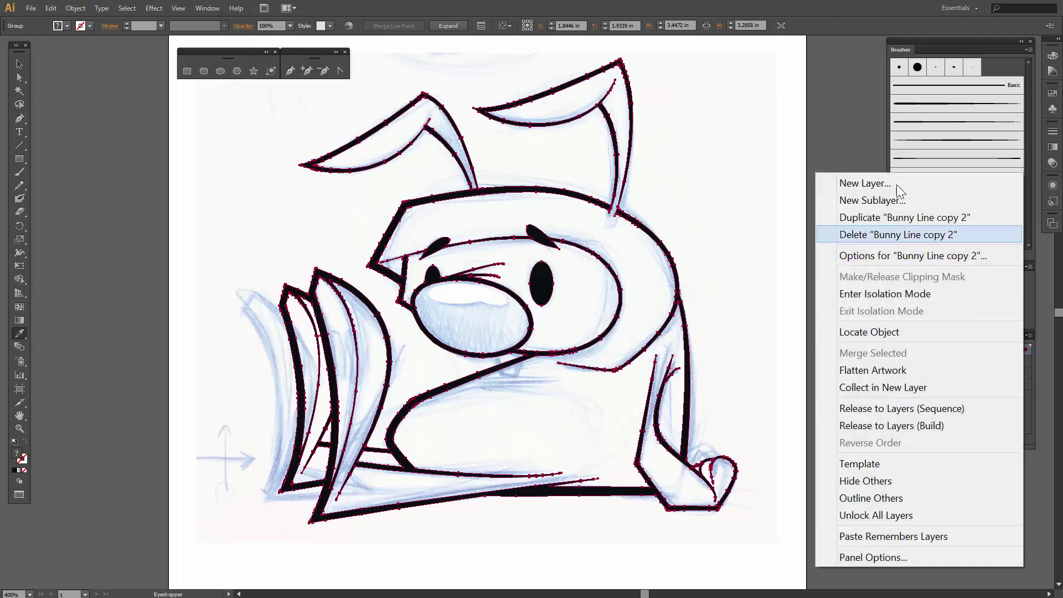
left_click(862, 218)
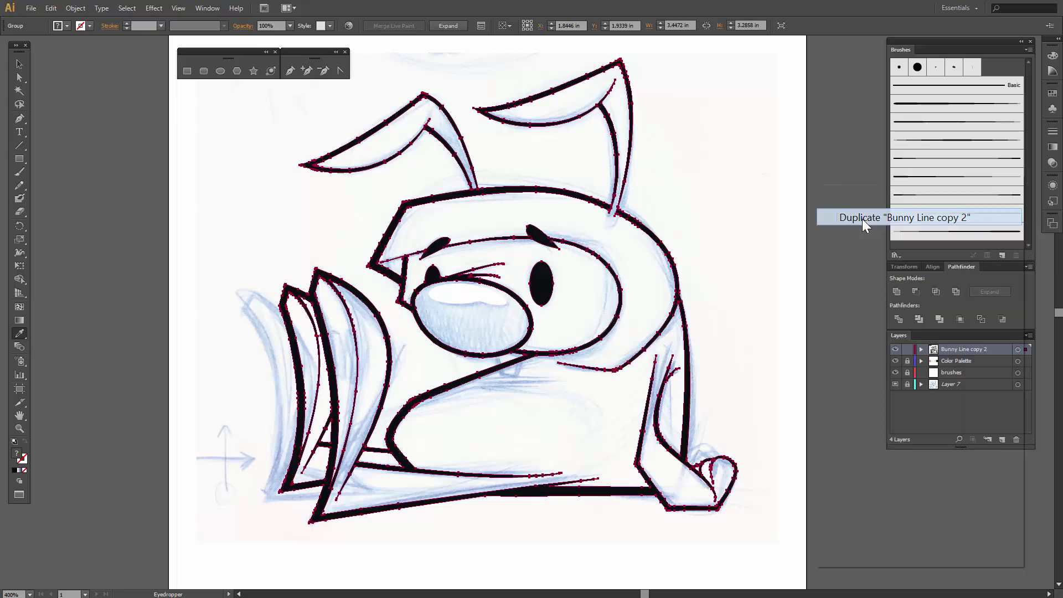
left_click(948, 362)
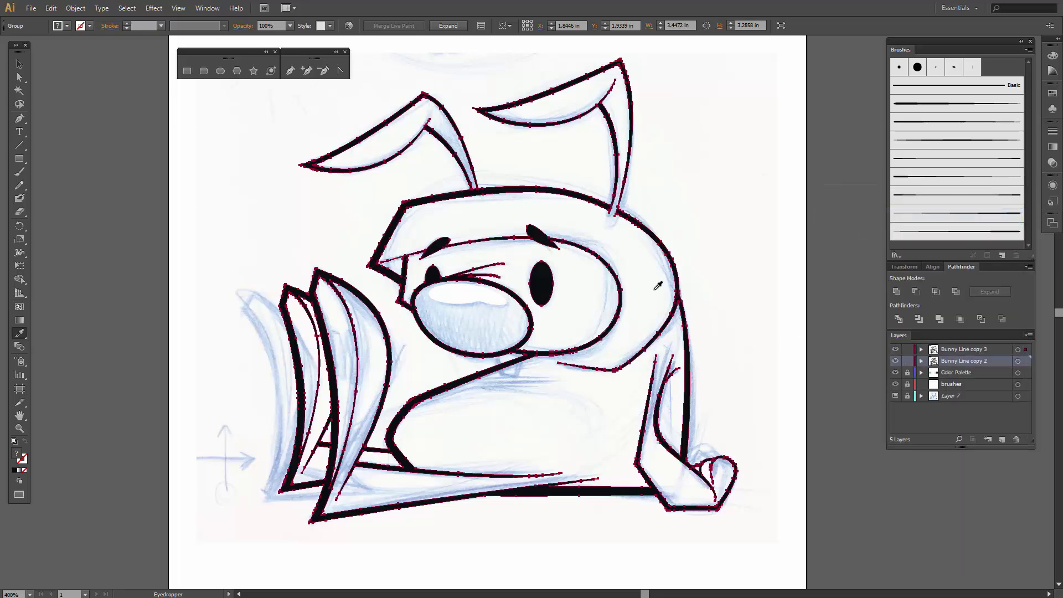
- Lock the "Bunny Line copy 2" layer and place the unlocked "Bunny Line copy 3" layer directly beneath it
left_click(23, 66)
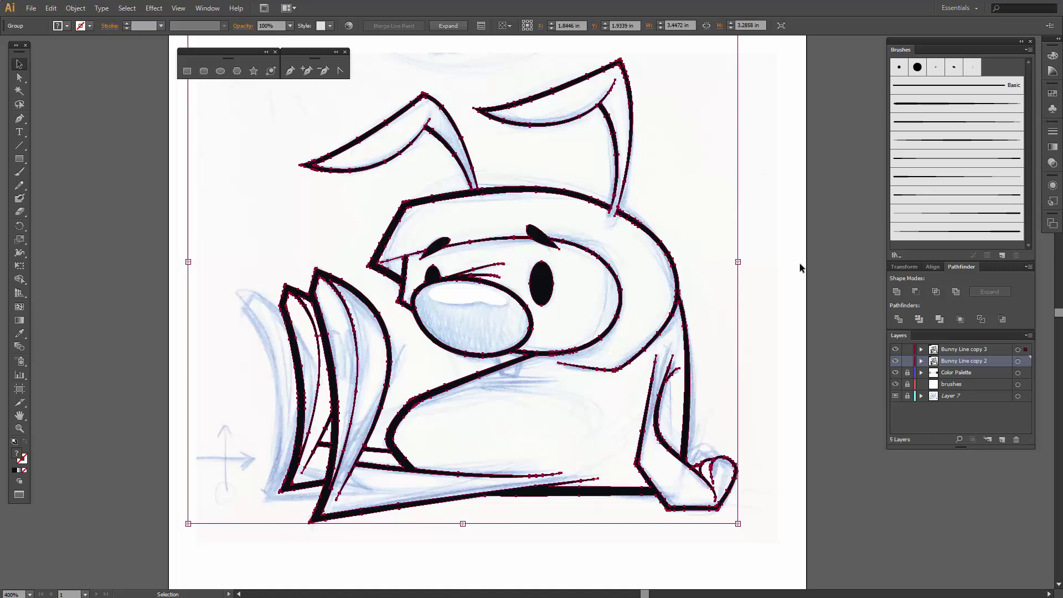
left_click(906, 350)
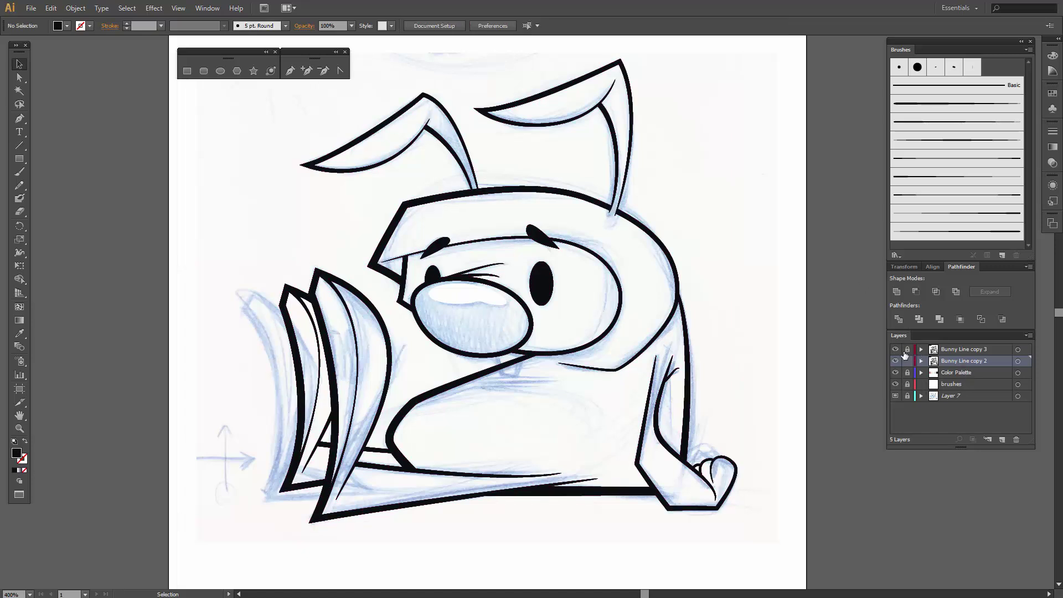
left_click(907, 350)
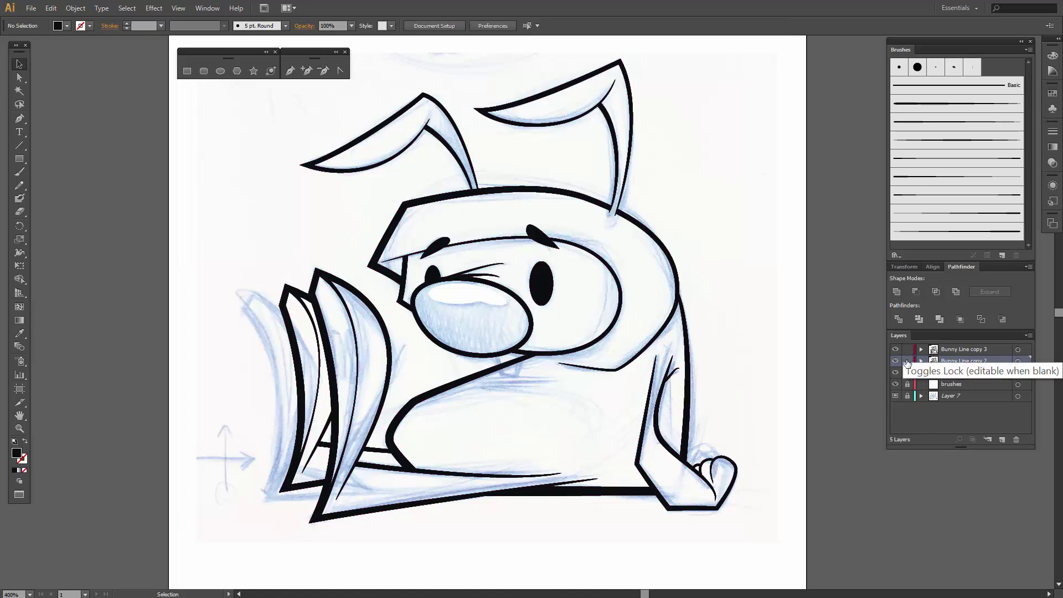
left_click(907, 372)
left_click_drag(944, 350, 927, 364)
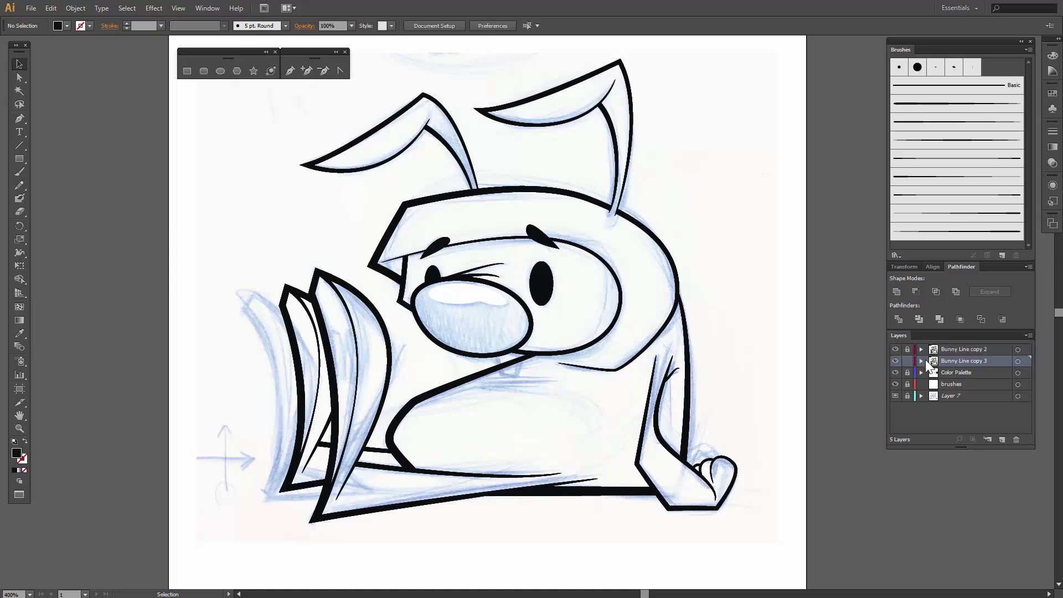
- Select the Live Paint artwork on the "Bunny Line copy 3" layer and activate the Live Paint Bucket
left_click(678, 265)
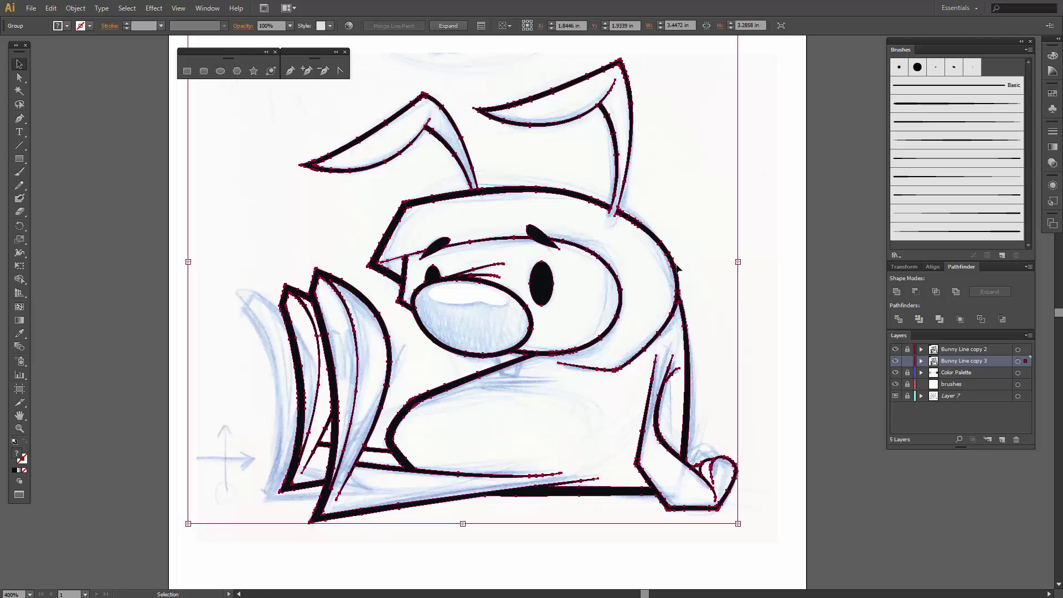
scroll(757, 278, "down", 1)
key("a")
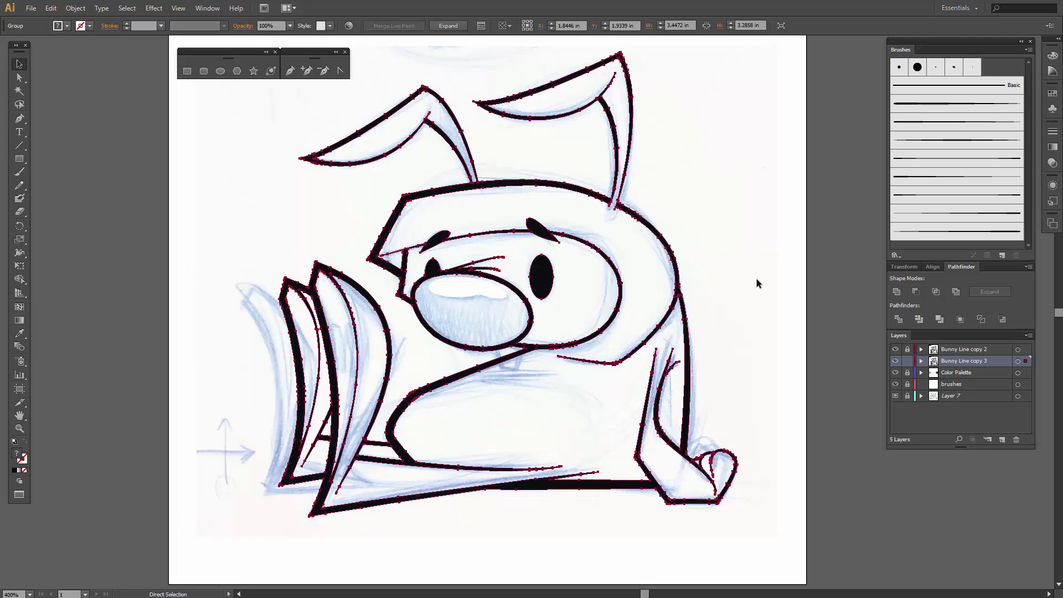
key("ctrl+plus")
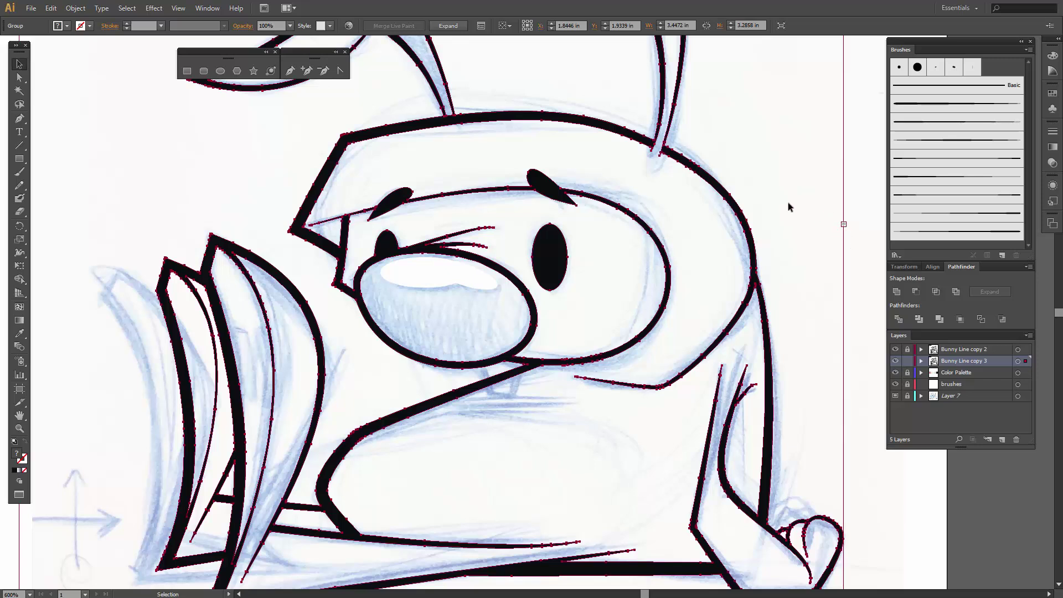
left_click_drag(208, 321, 259, 293)
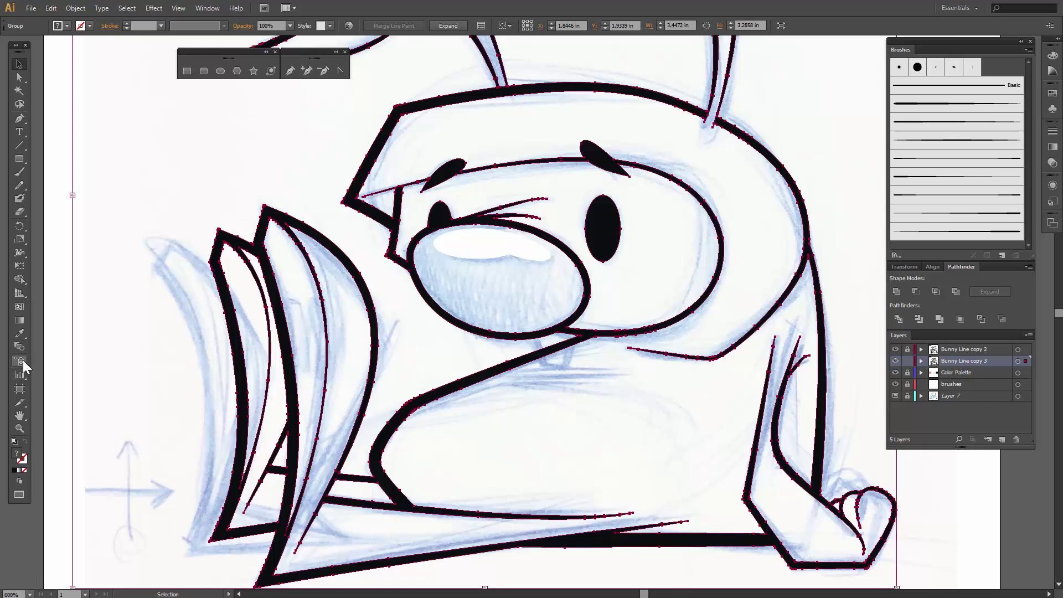
left_click(21, 278)
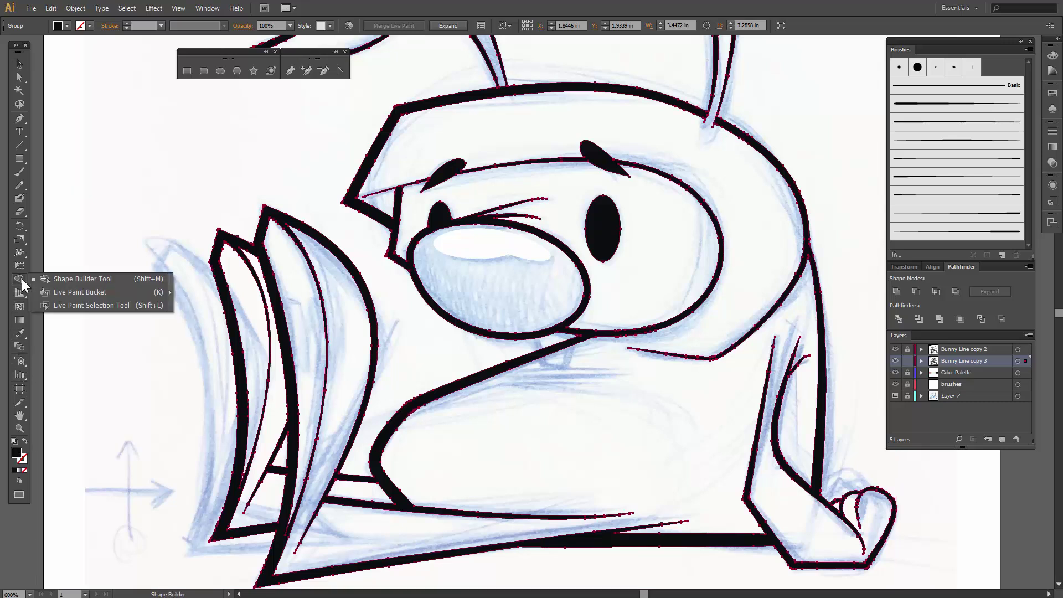
left_click(69, 294)
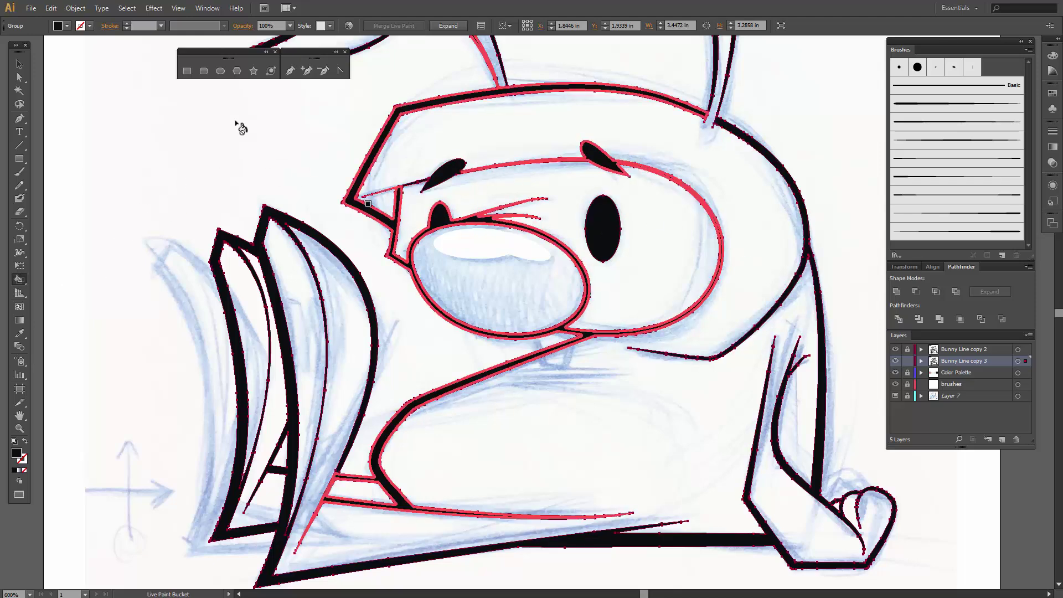
- Set the fill to pink and paint the bunny's hood, body, front foot, arm, the area behind the arm, and the paw
left_click(66, 26)
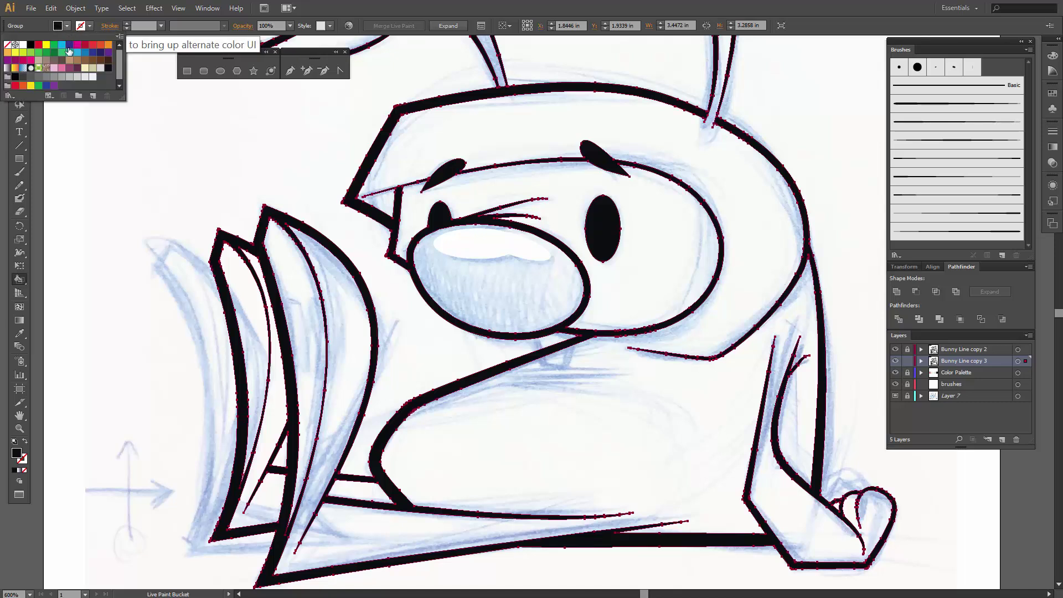
left_click(62, 68)
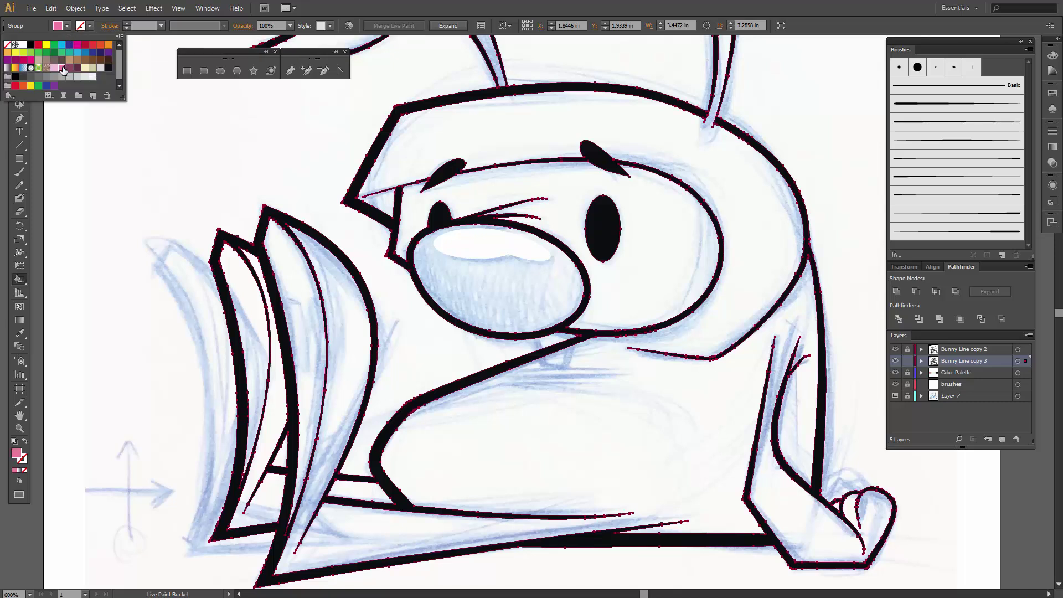
left_click(493, 137)
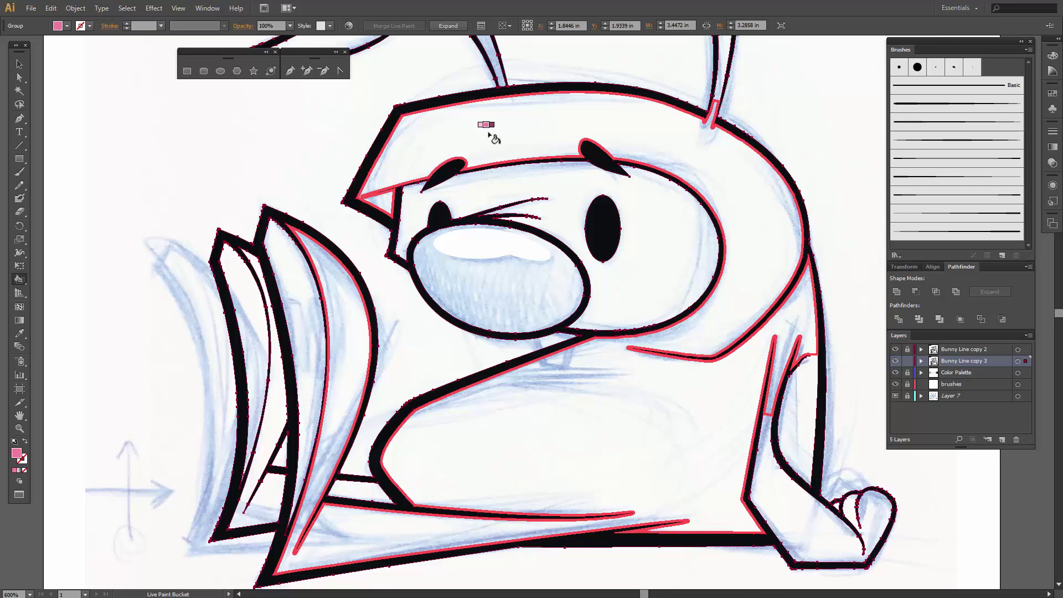
left_click(490, 134)
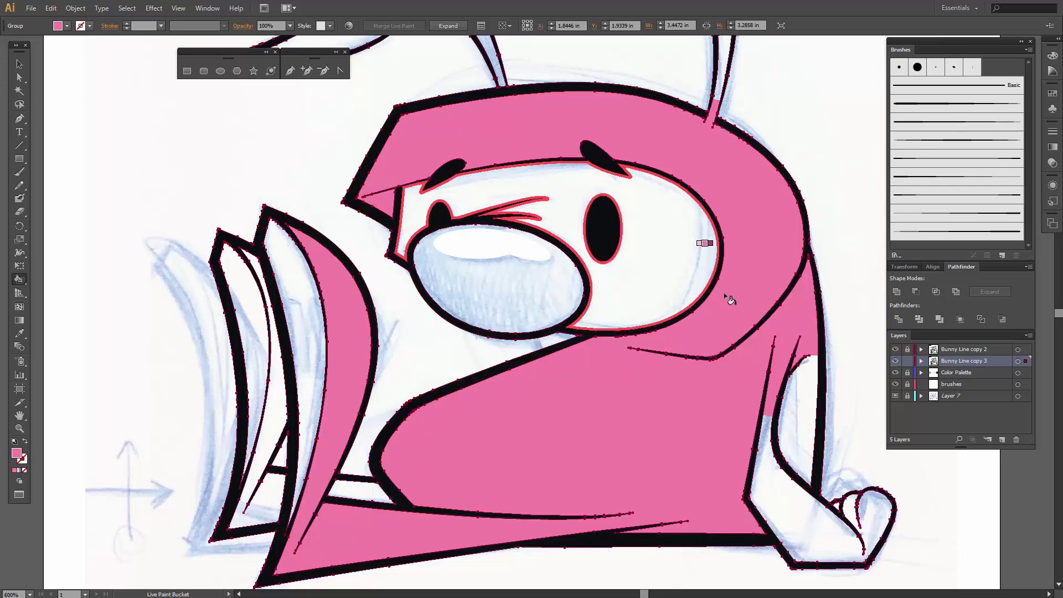
left_click(798, 462)
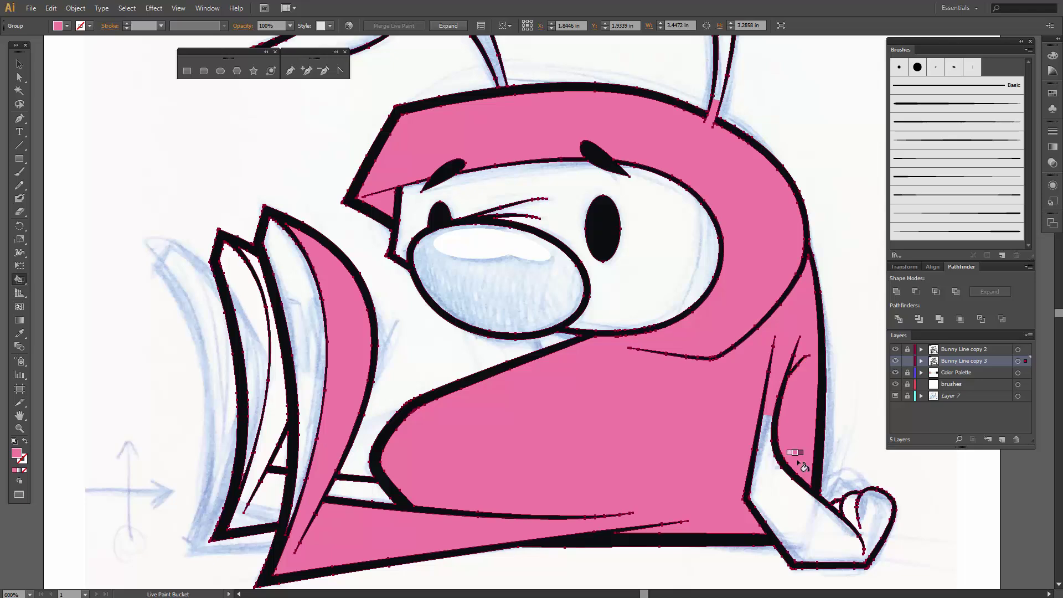
left_click(792, 518)
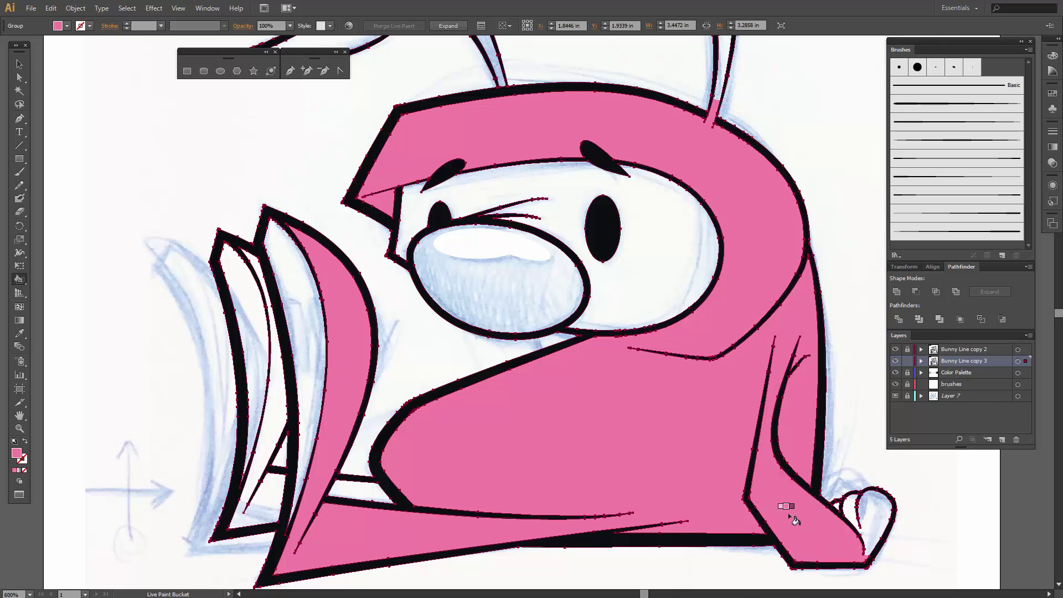
left_click(851, 512)
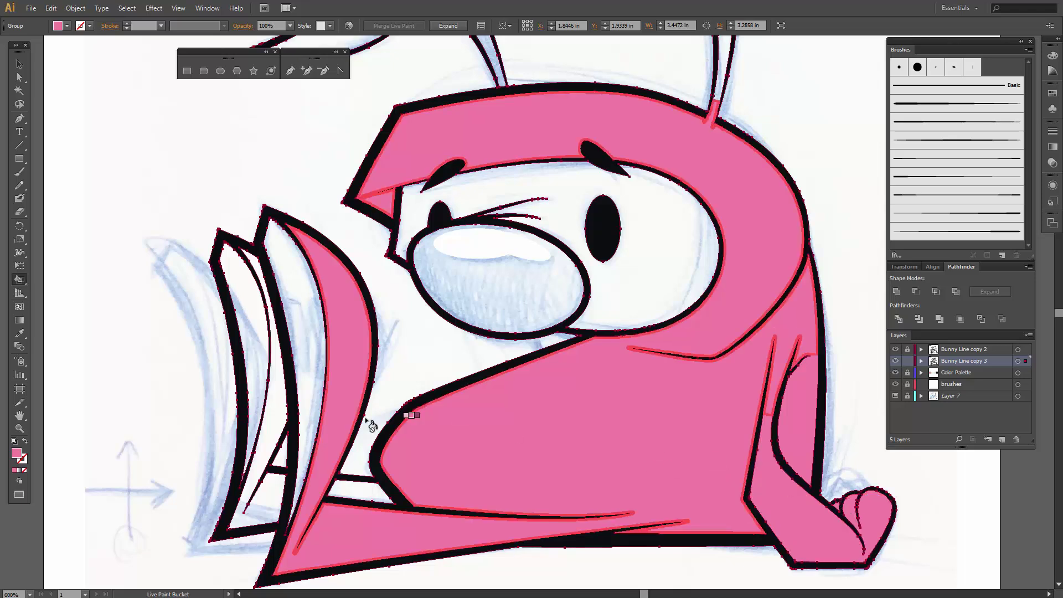
- Paint the bunny's rear leg, the side of the rear foot and both ears with the same pink
left_click(357, 491)
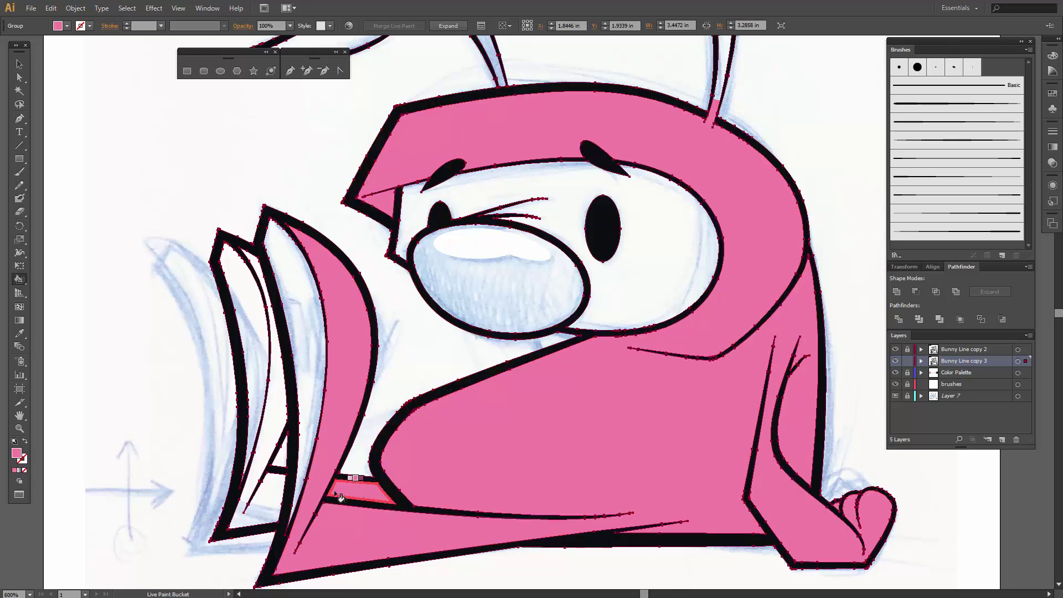
left_click(262, 506)
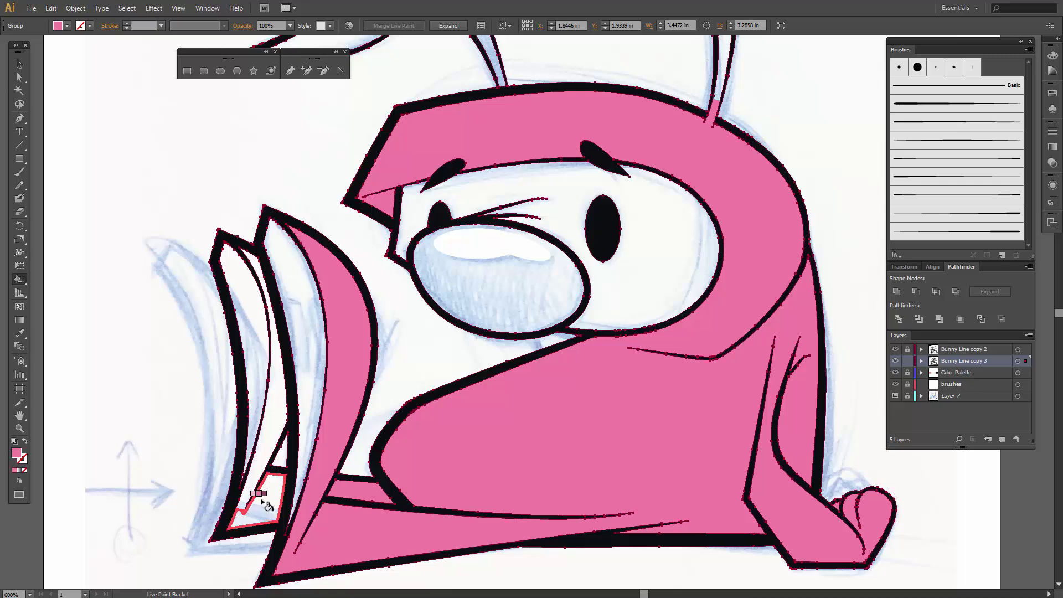
left_click(275, 431)
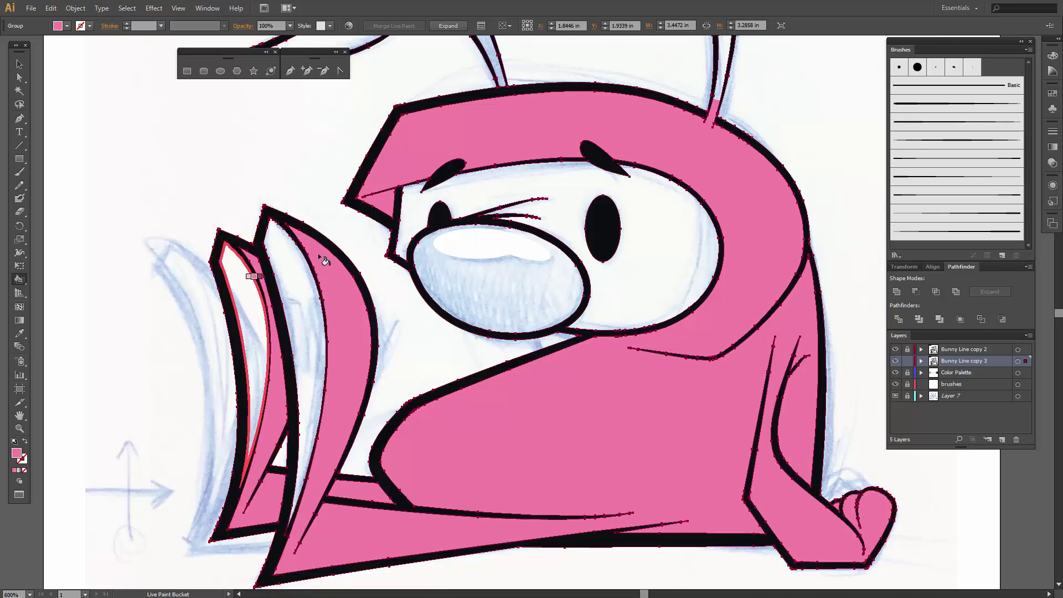
scroll(554, 172, "up", 1)
scroll(554, 172, "up", 2)
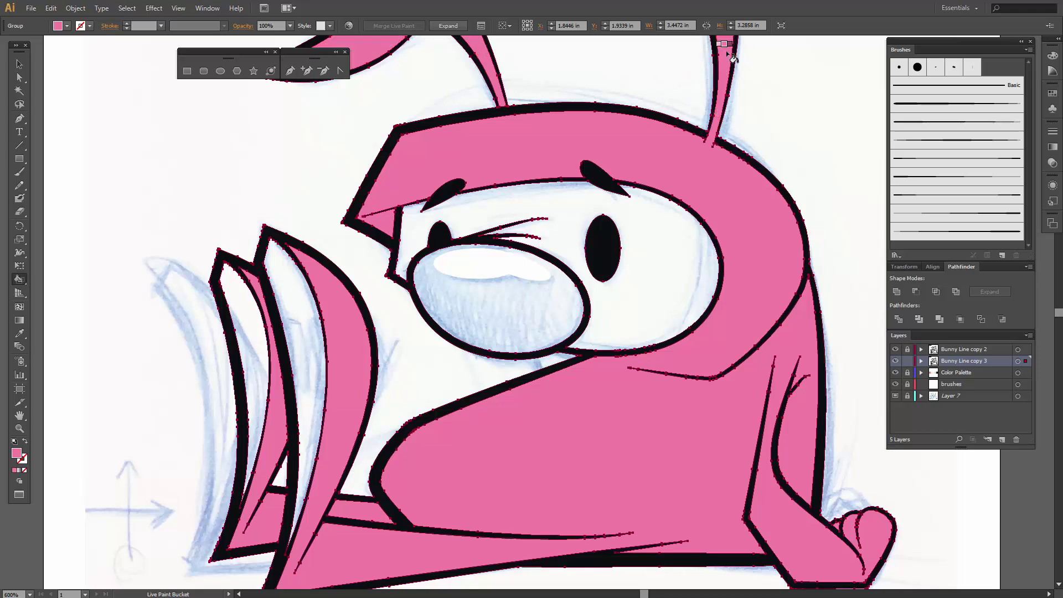
scroll(744, 173, "up", 3)
scroll(743, 174, "up", 2)
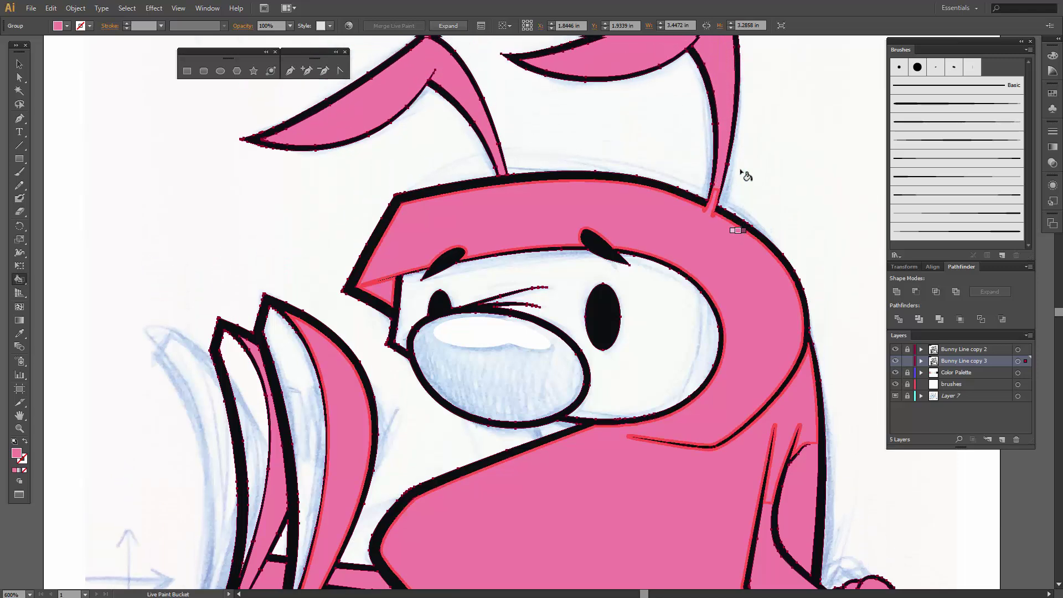
scroll(535, 218, "down", 1)
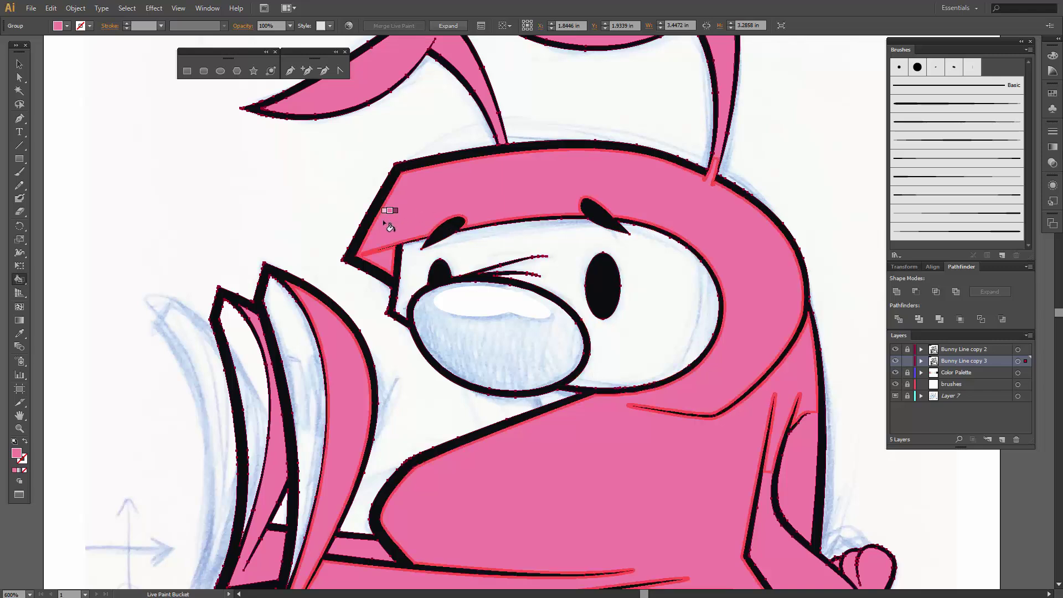
left_click_drag(366, 214, 360, 170)
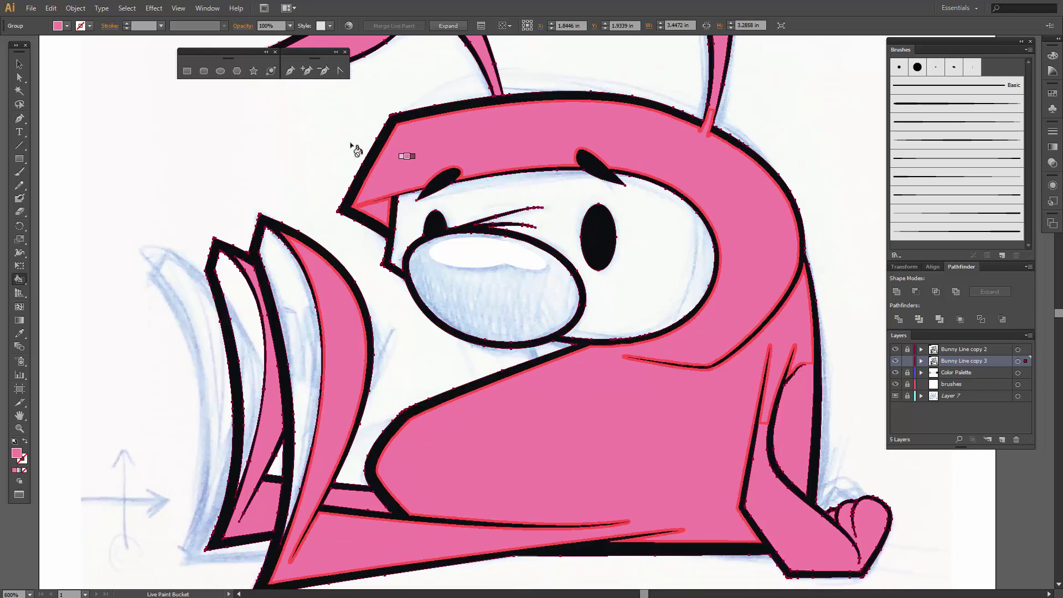
- Switch the Live Paint fill to pale yellow and paint the bunny's face and the soles of both feet
key("Right")
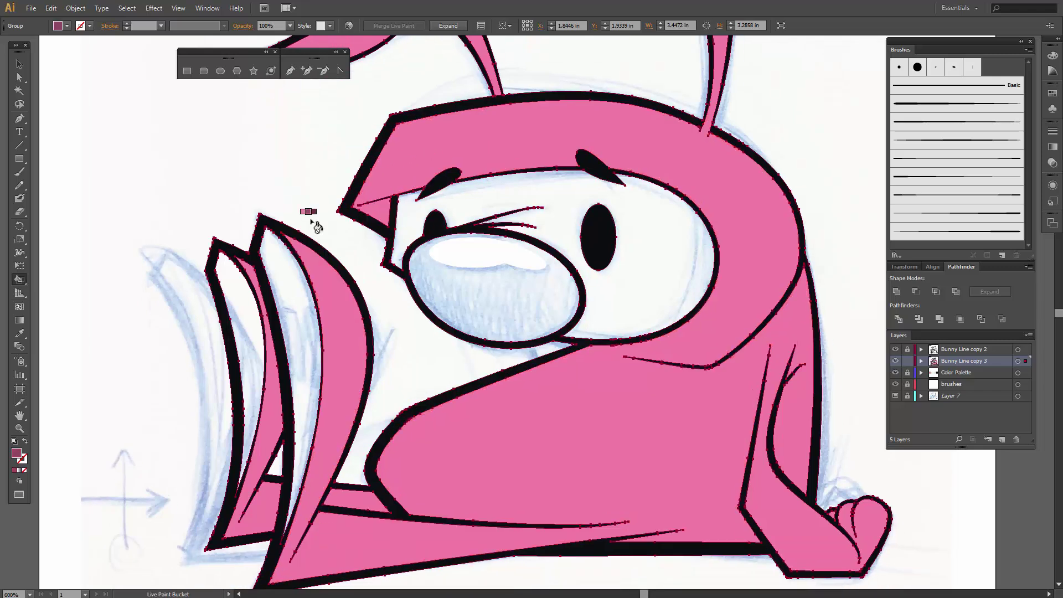
key("Right")
key("Right")
left_click(465, 199)
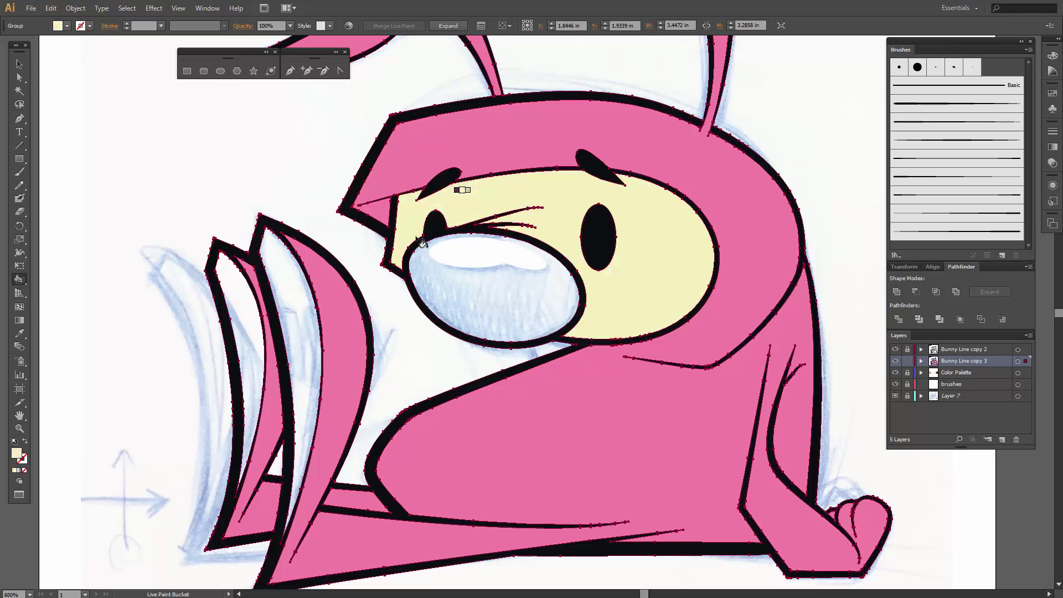
left_click(289, 293)
left_click(233, 302)
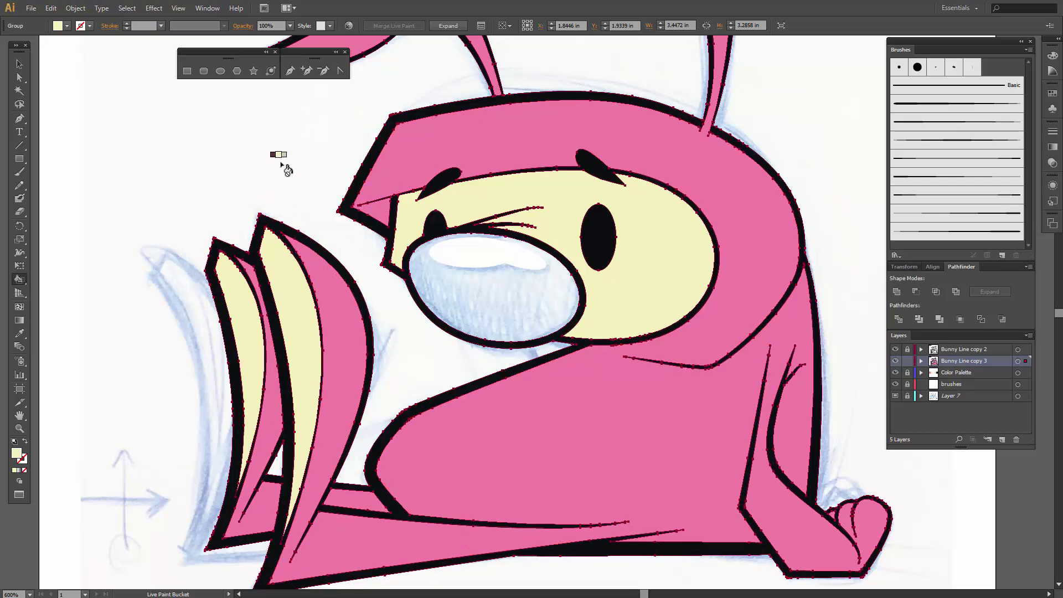
- Switch the Live Paint fill to dark purple and paint the bunny's nose
key("Left")
key("Left")
left_click(498, 300)
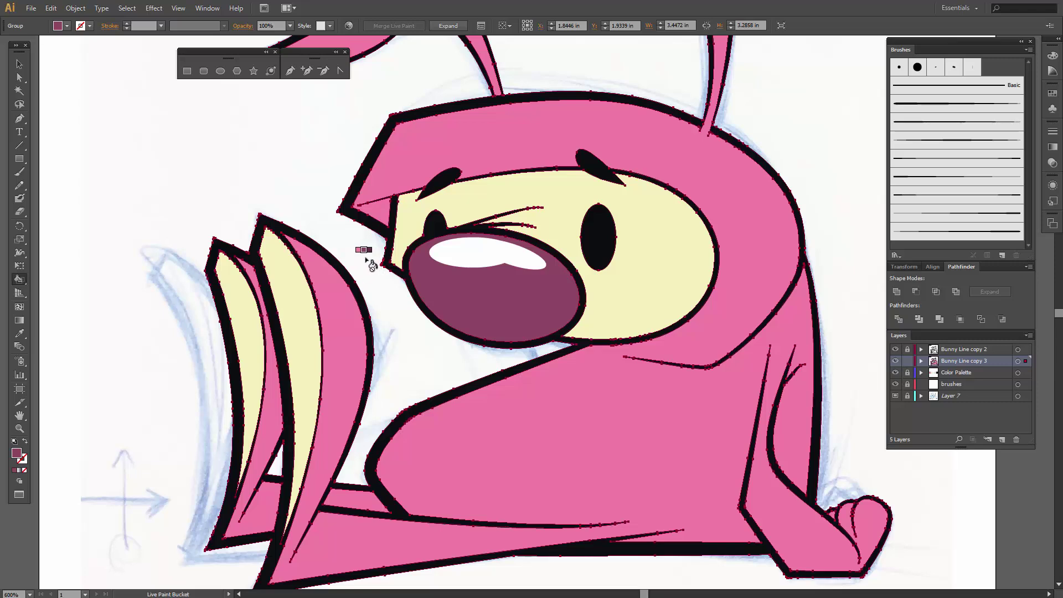
- Expand the selected Live Paint artwork with Object, Fill and Stroke included
left_click(19, 64)
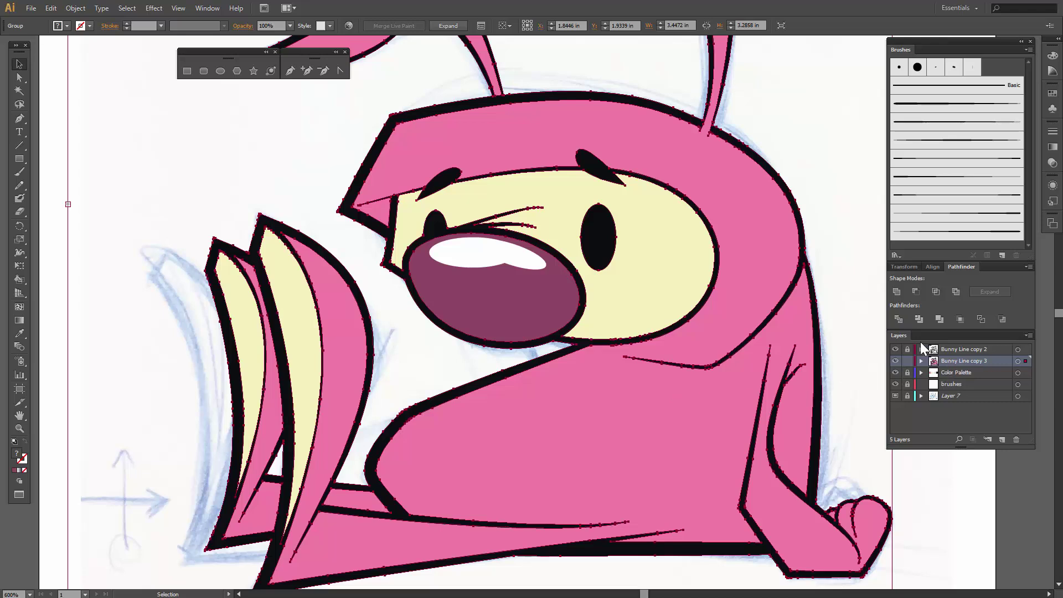
left_click(78, 8)
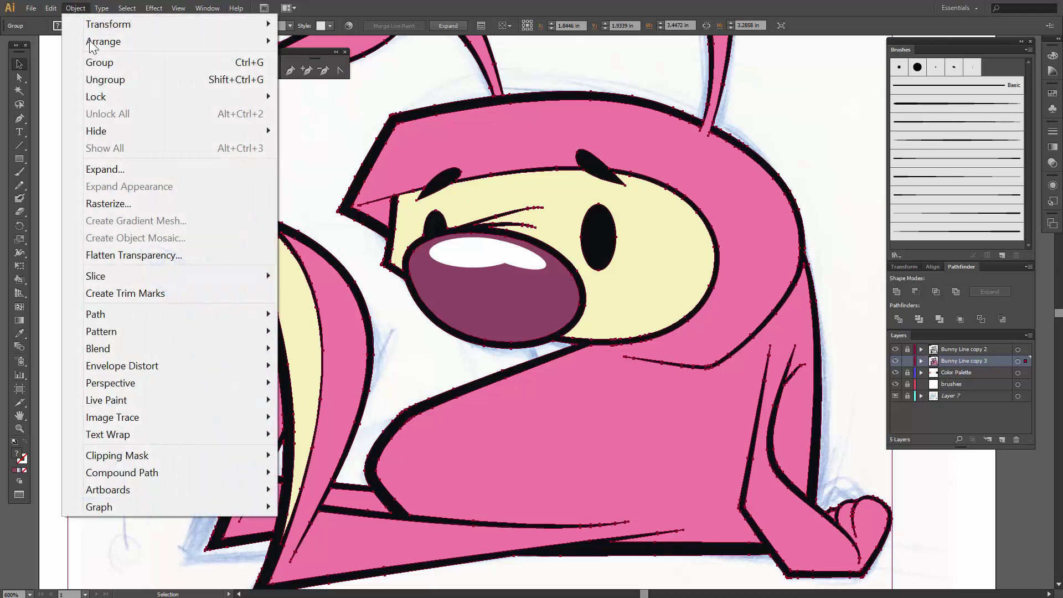
left_click(106, 170)
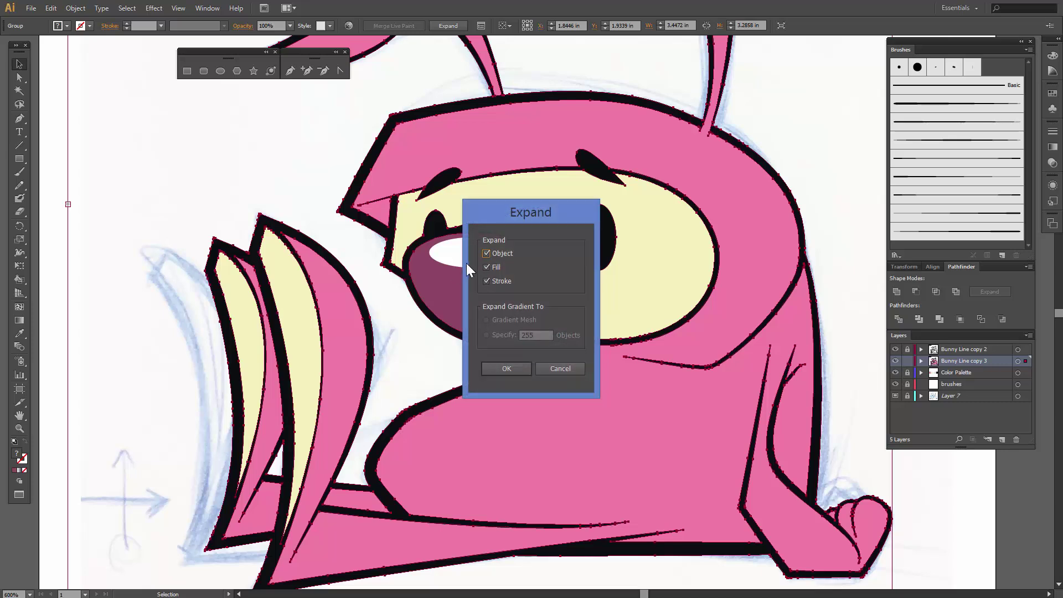
left_click(504, 368)
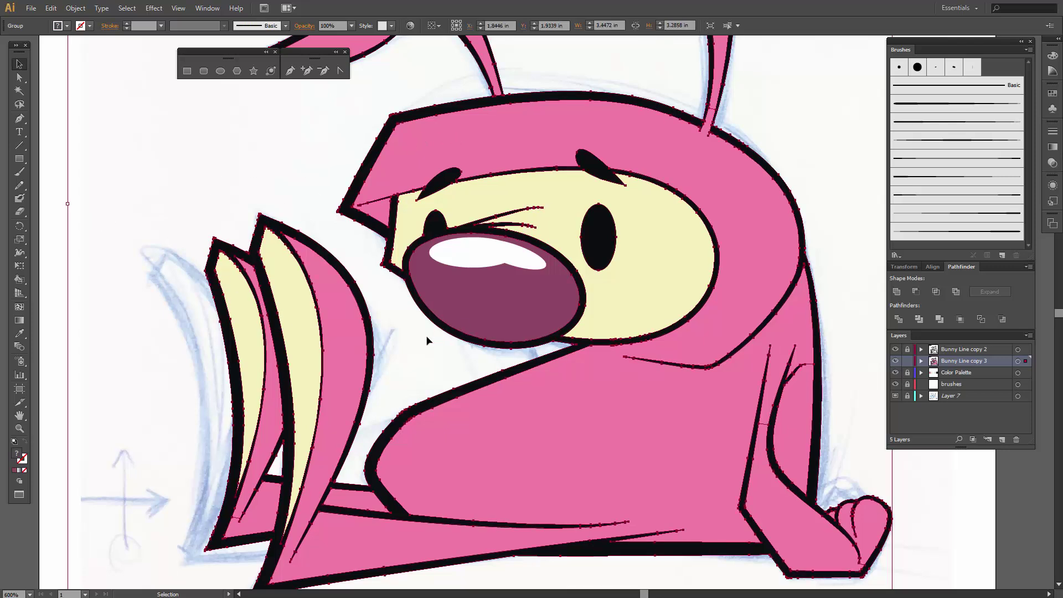
- Ungroup the expanded artwork repeatedly until the joined pink hood, body and front foot shape can be selected separately
right_click(488, 155)
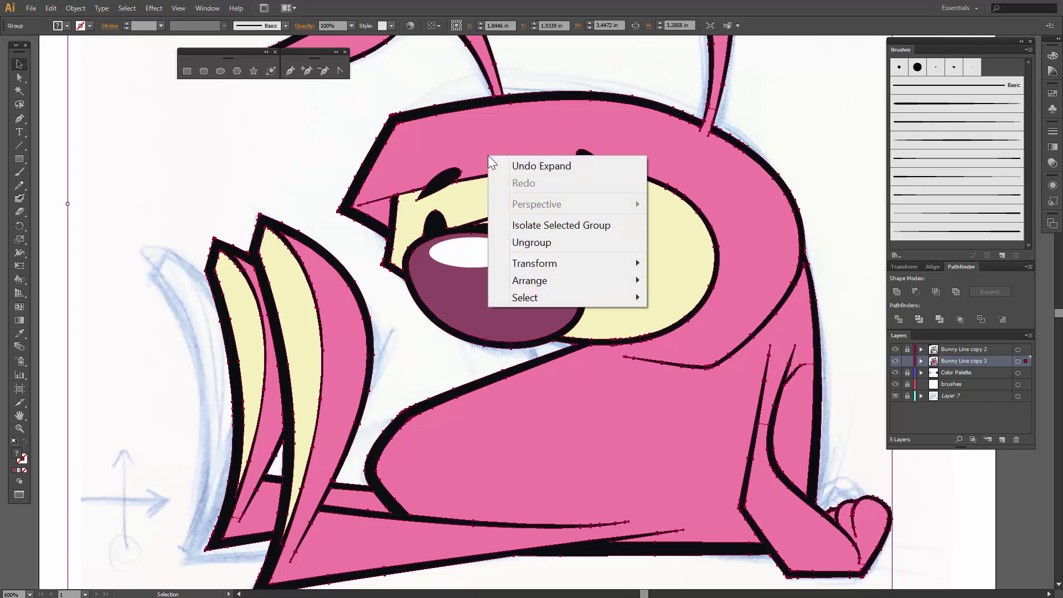
left_click(552, 241)
left_click(317, 115)
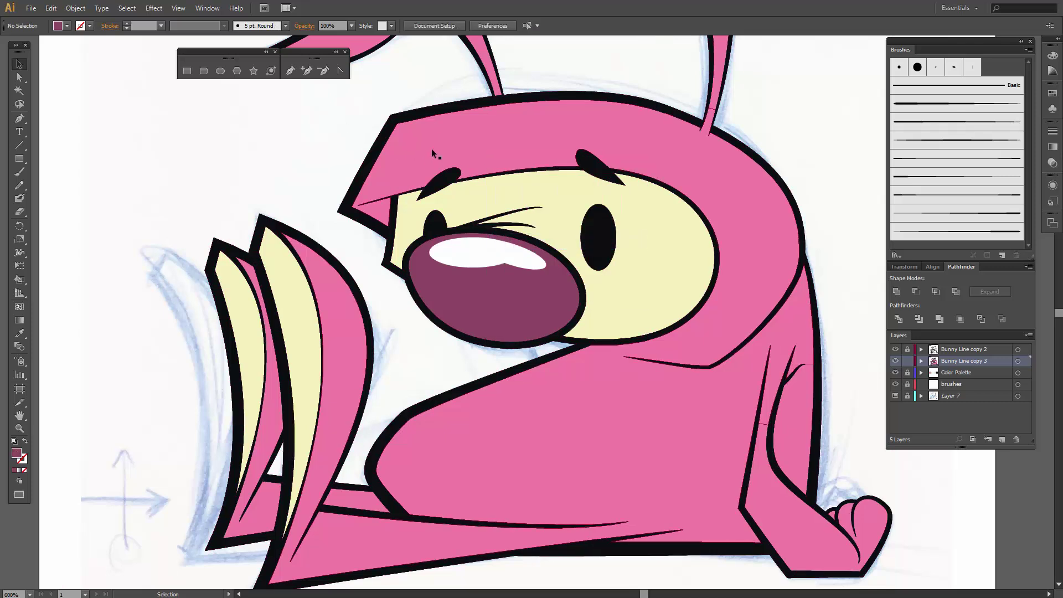
right_click(431, 149)
left_click(407, 170)
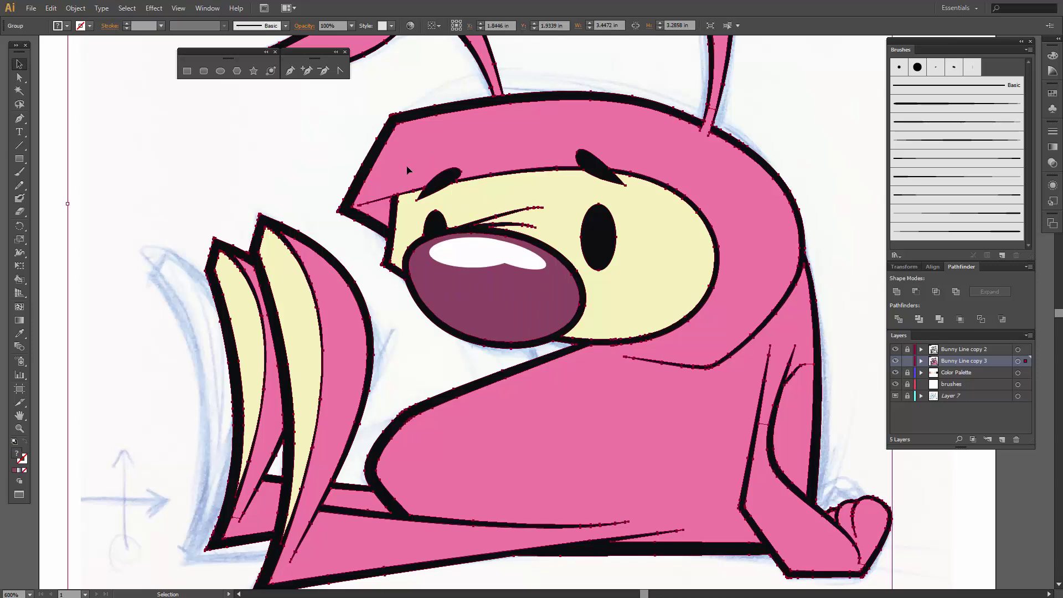
right_click(407, 168)
left_click(451, 251)
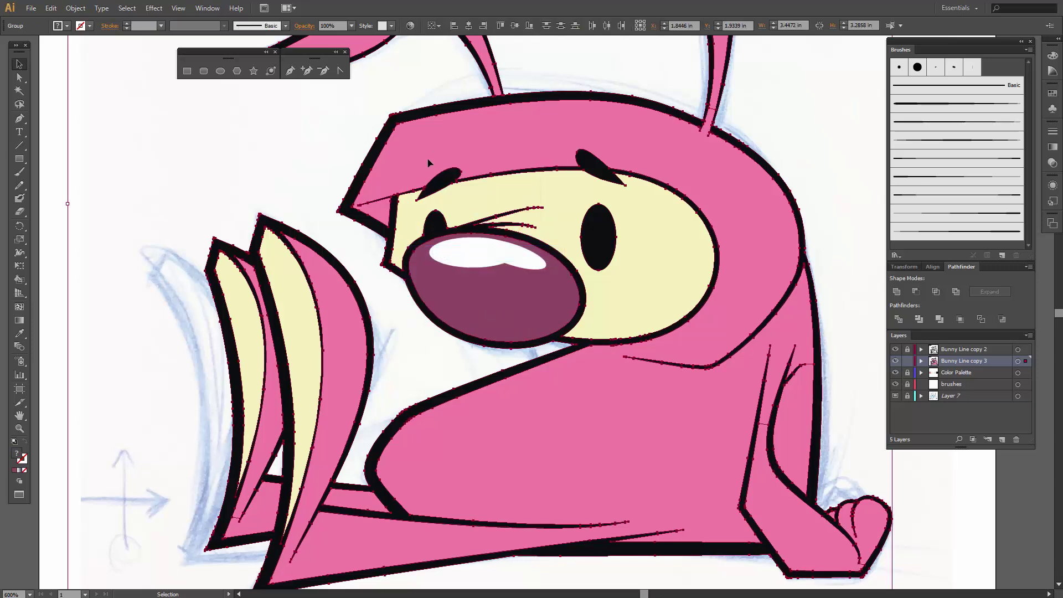
right_click(426, 143)
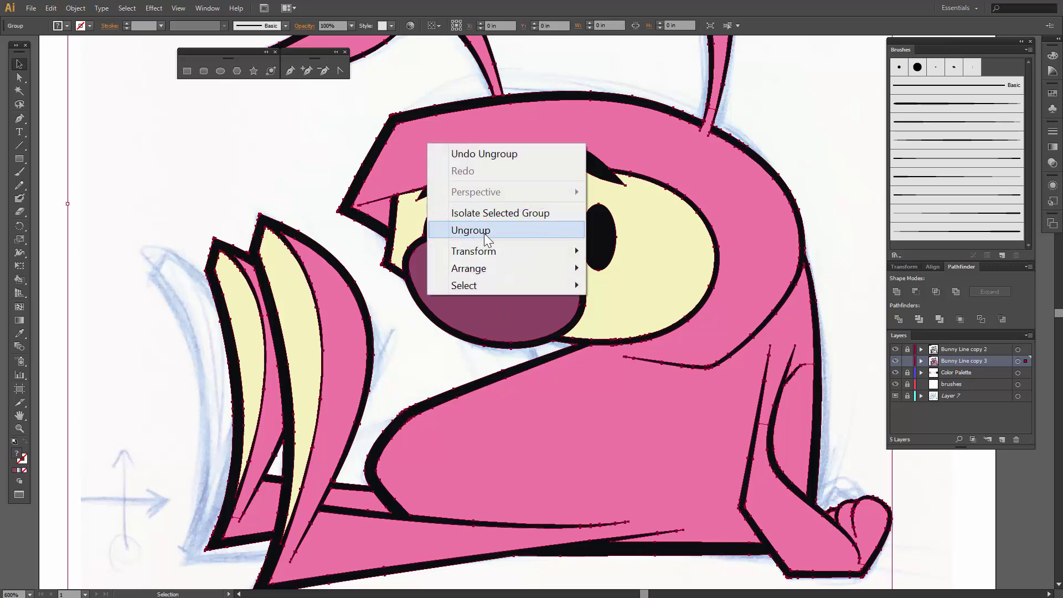
left_click(470, 231)
left_click(307, 172)
left_click(419, 148)
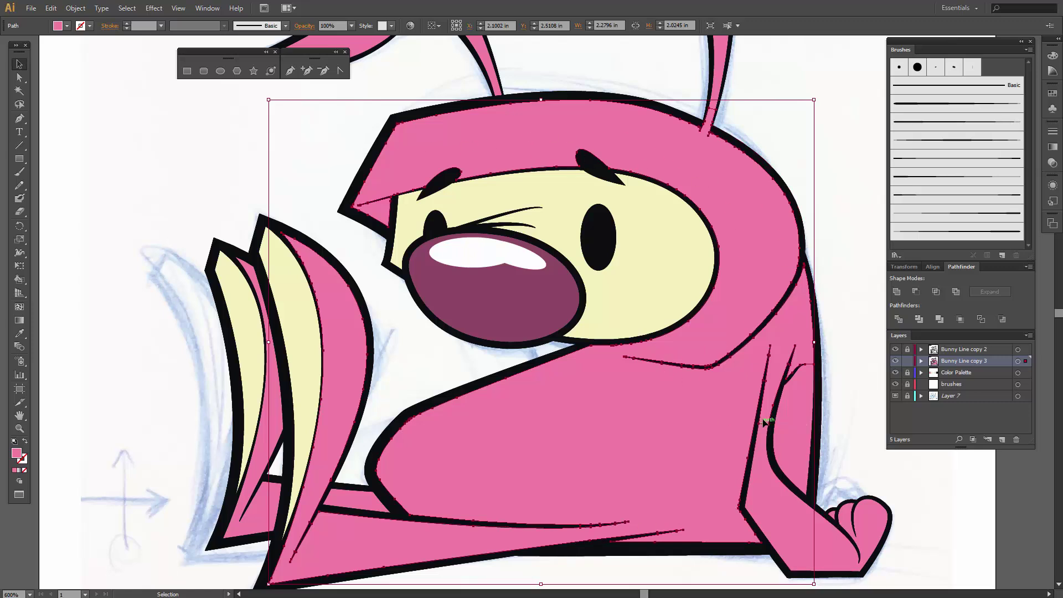
left_click(184, 165)
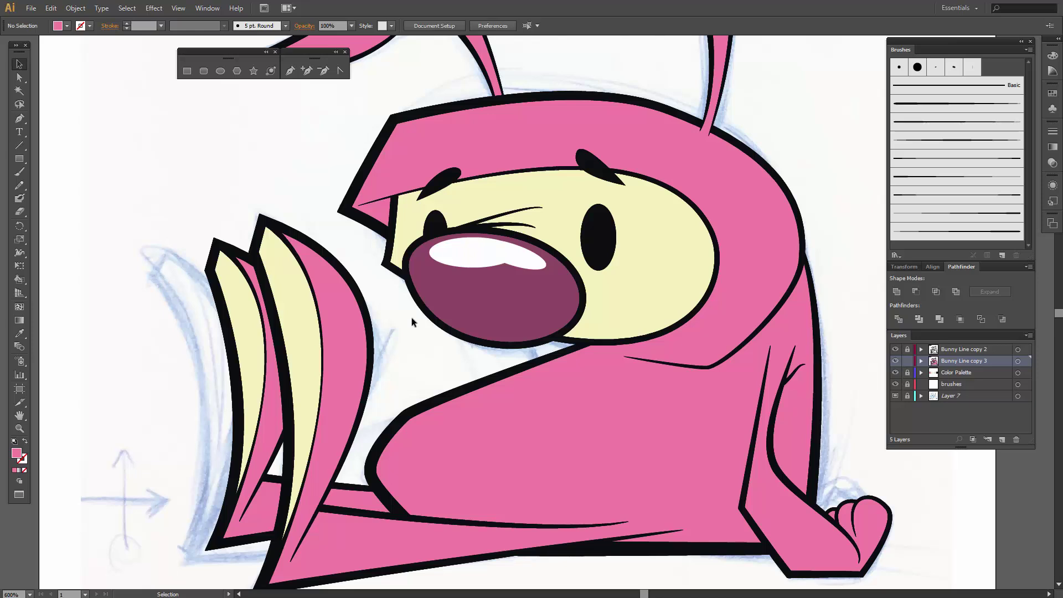
- Cut the joined pink shape with the Knife between hood and body below the nose, and between body and front leg
key("ctrl+a")
left_click(650, 148)
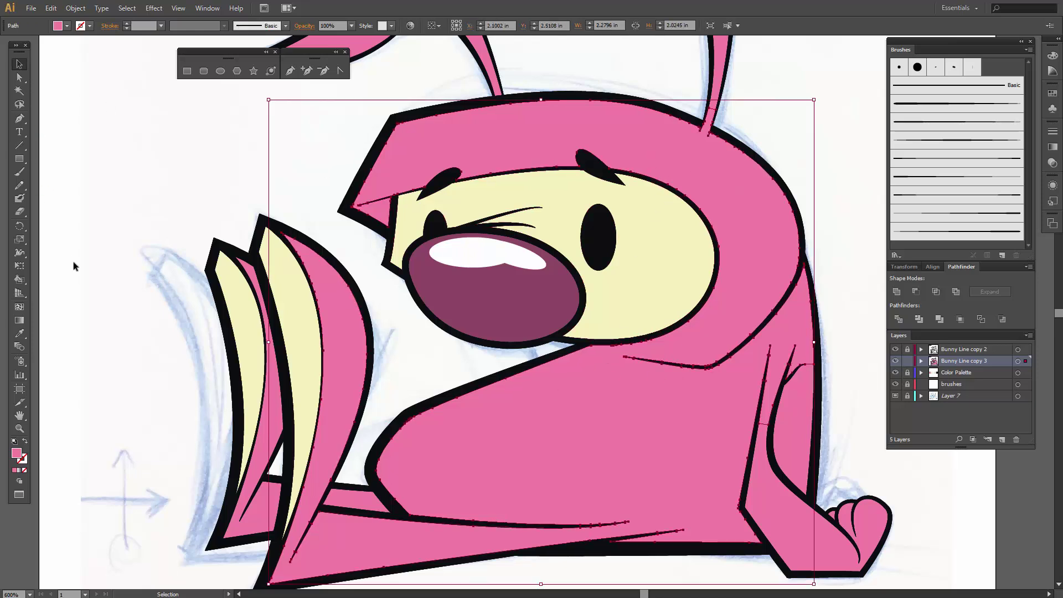
left_click(19, 211)
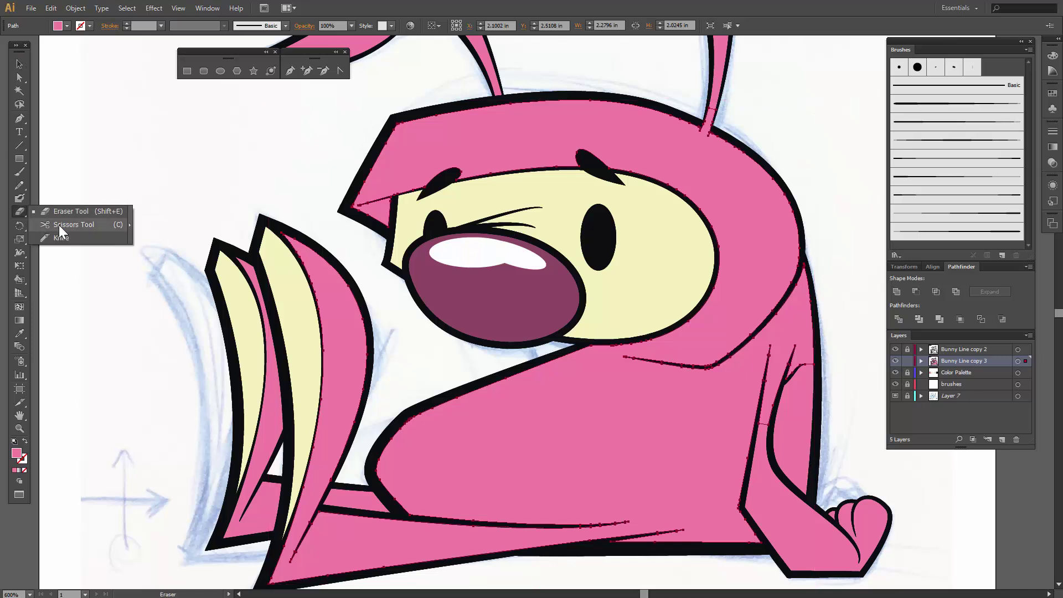
left_click(57, 235)
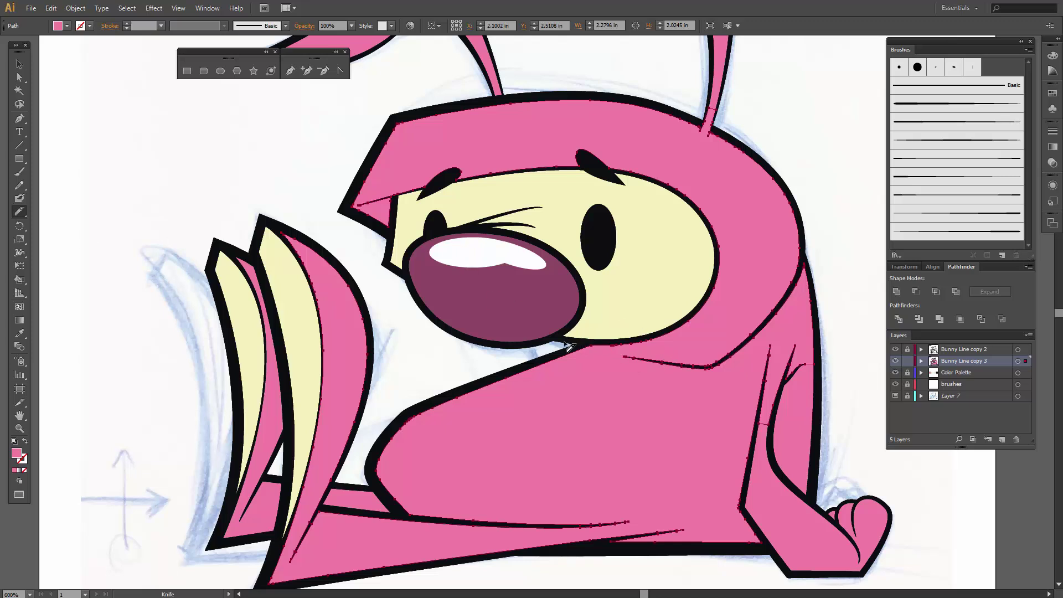
left_click_drag(566, 348, 677, 369)
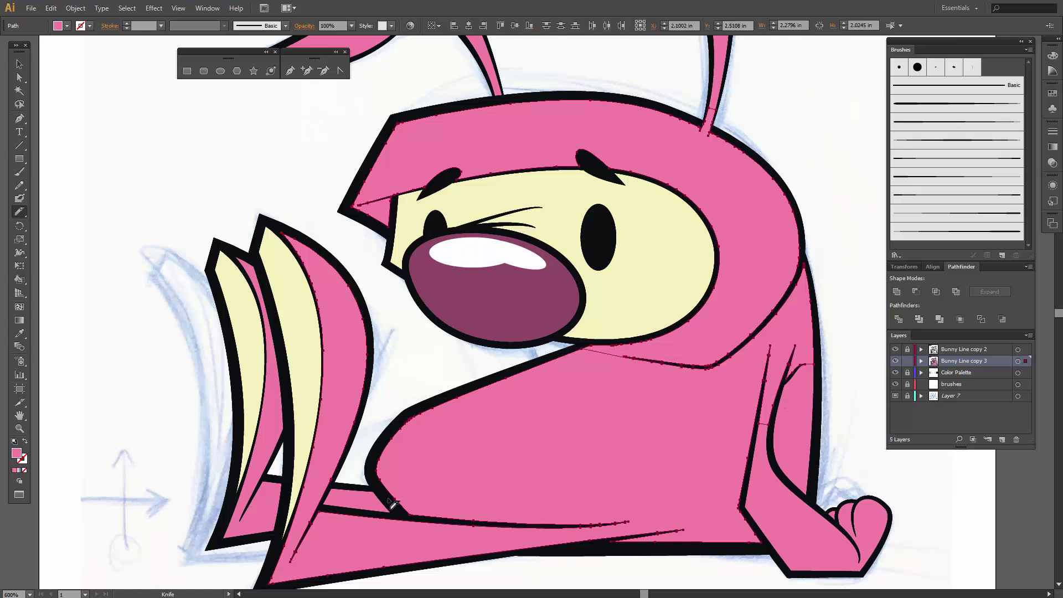
mouse_move(394, 501)
left_mouse_down()
mouse_move(512, 530)
mouse_move(594, 527)
mouse_move(637, 569)
left_mouse_up()
- Select the front leg, body and hood pieces one by one to check the knife cuts
left_click(19, 64)
left_click(133, 141)
left_click(352, 542)
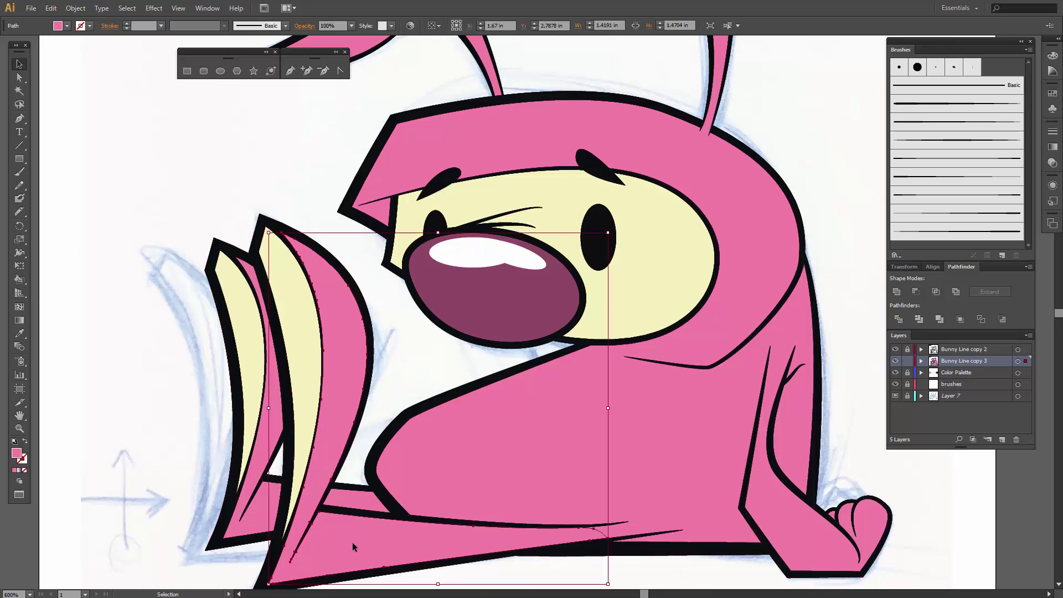
left_click(478, 464)
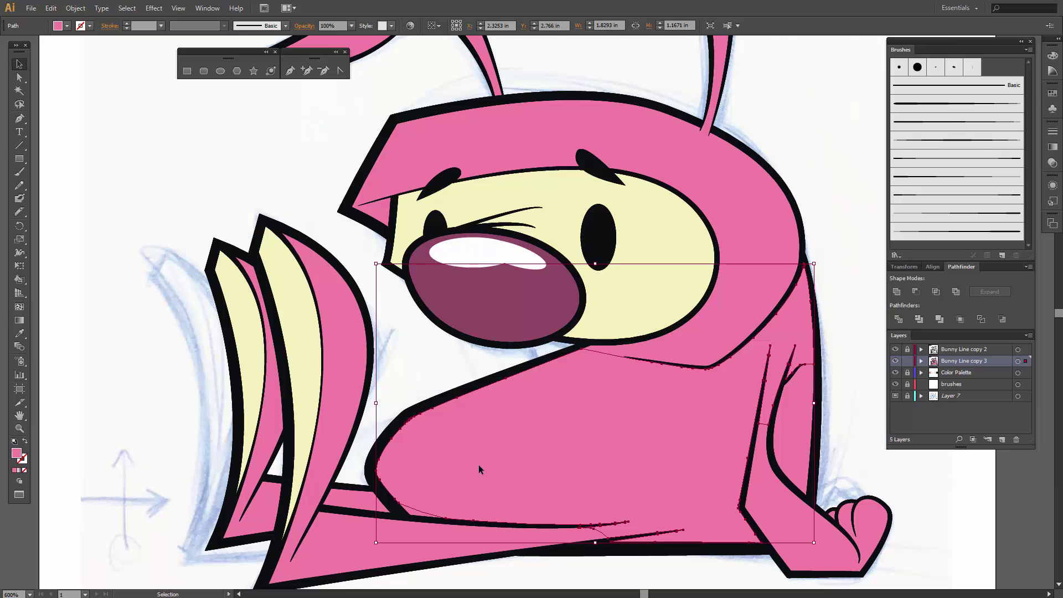
left_click(737, 193)
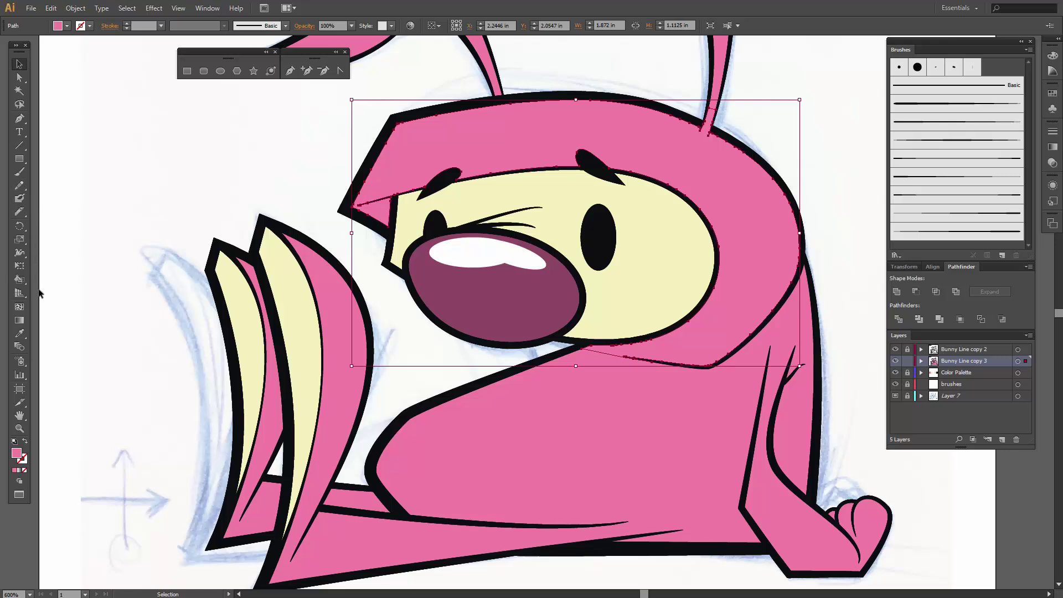
left_click(310, 166)
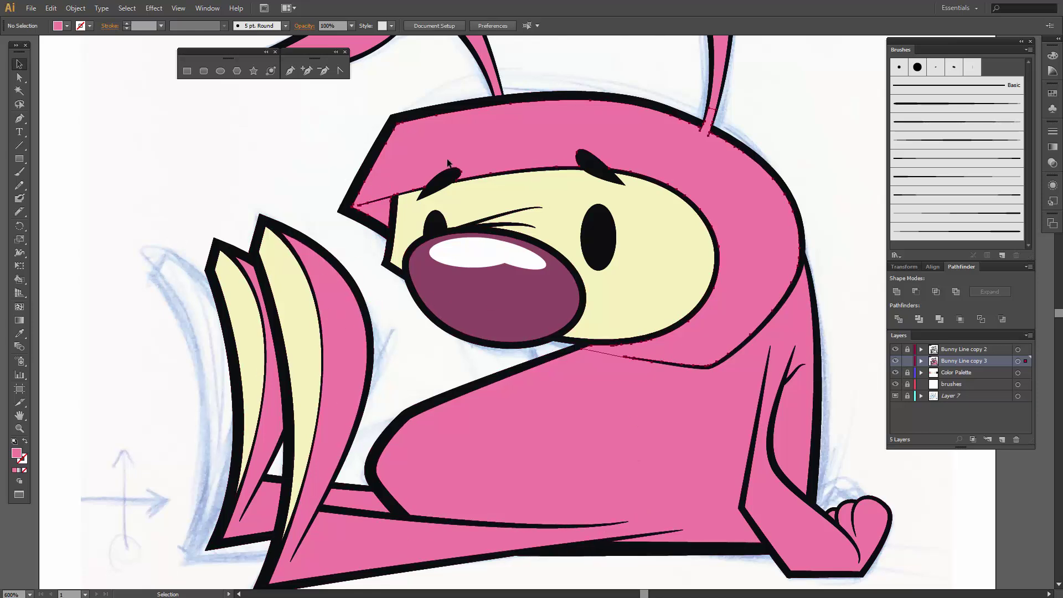
left_click(597, 171)
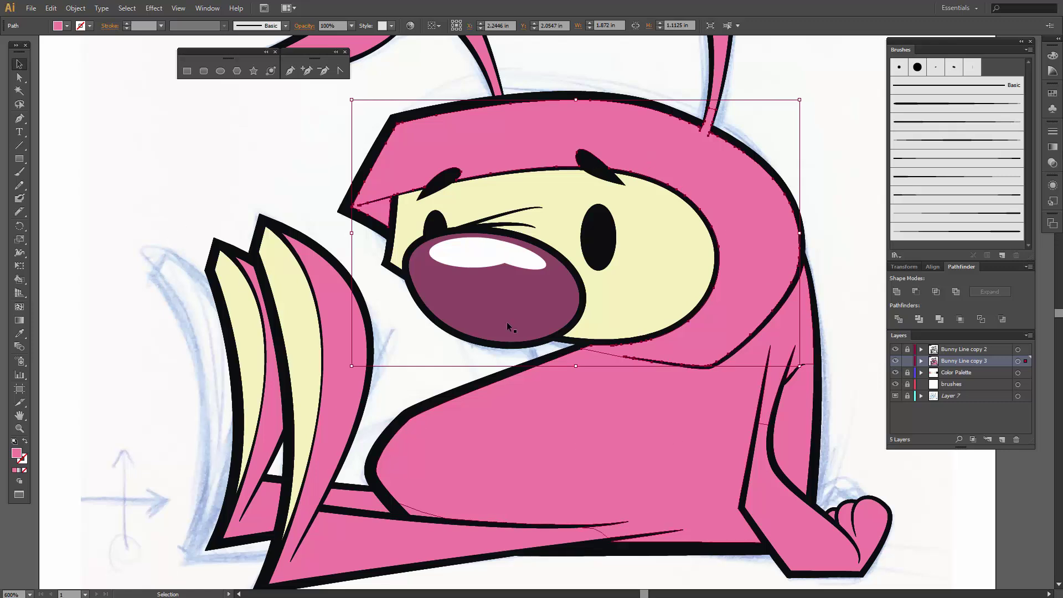
left_click(226, 175)
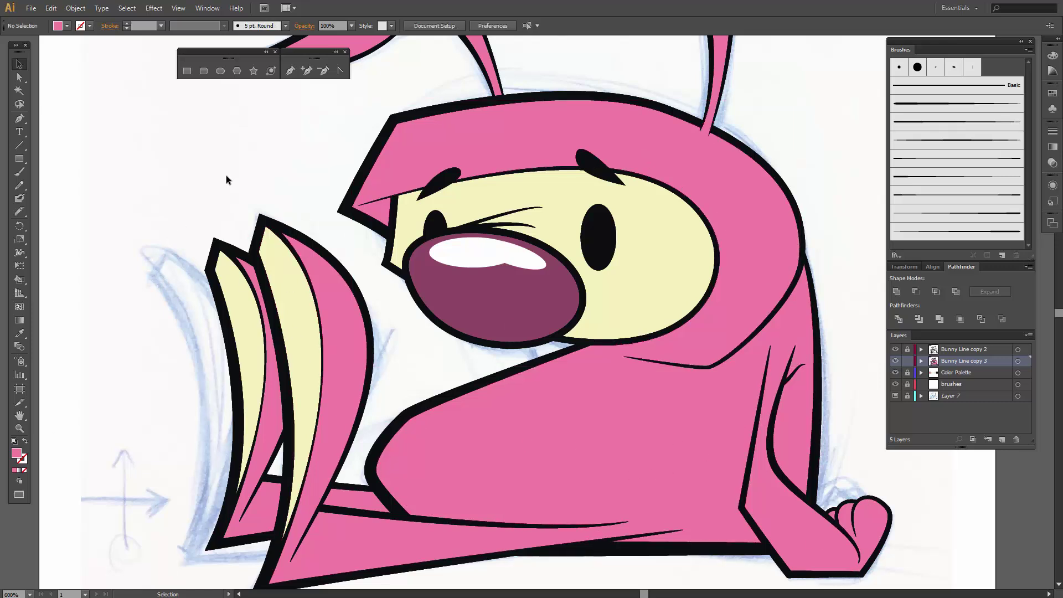
- Copy the pink hood shape and paste the duplicate in front of the original
scroll(269, 164, "down", 2)
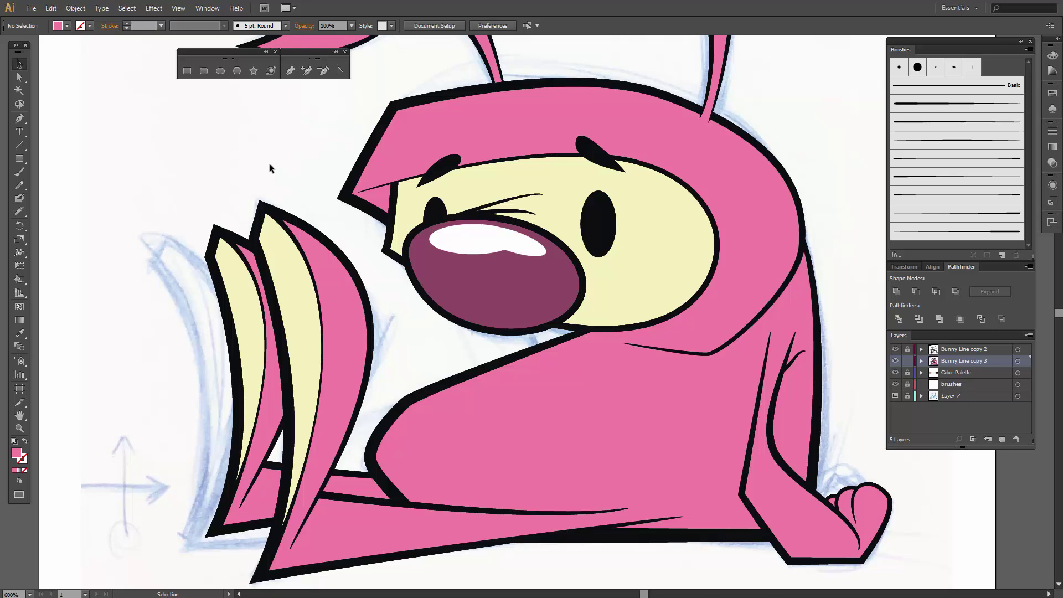
left_click(449, 128)
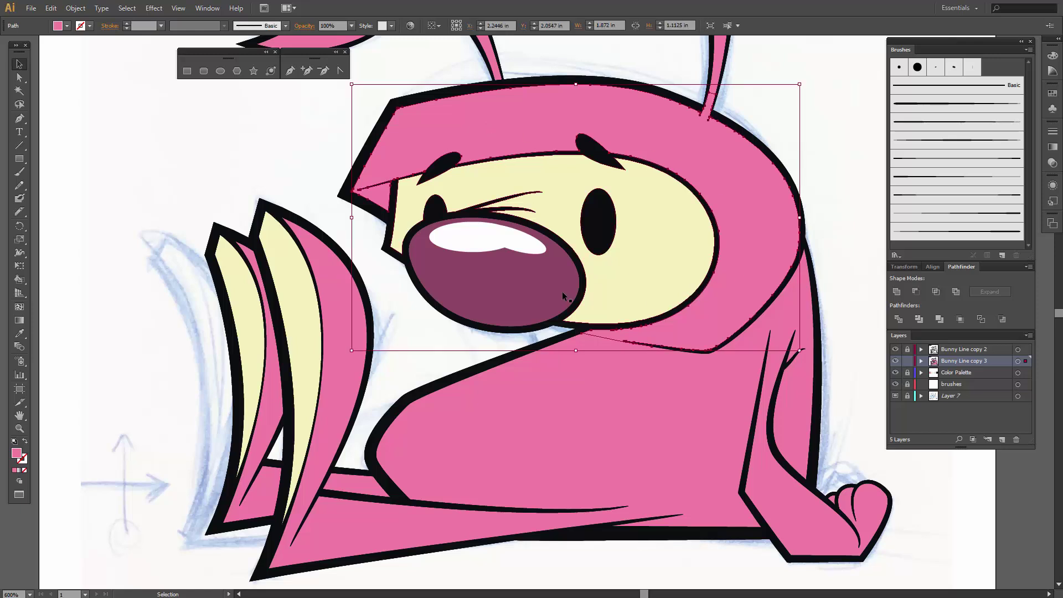
key("a")
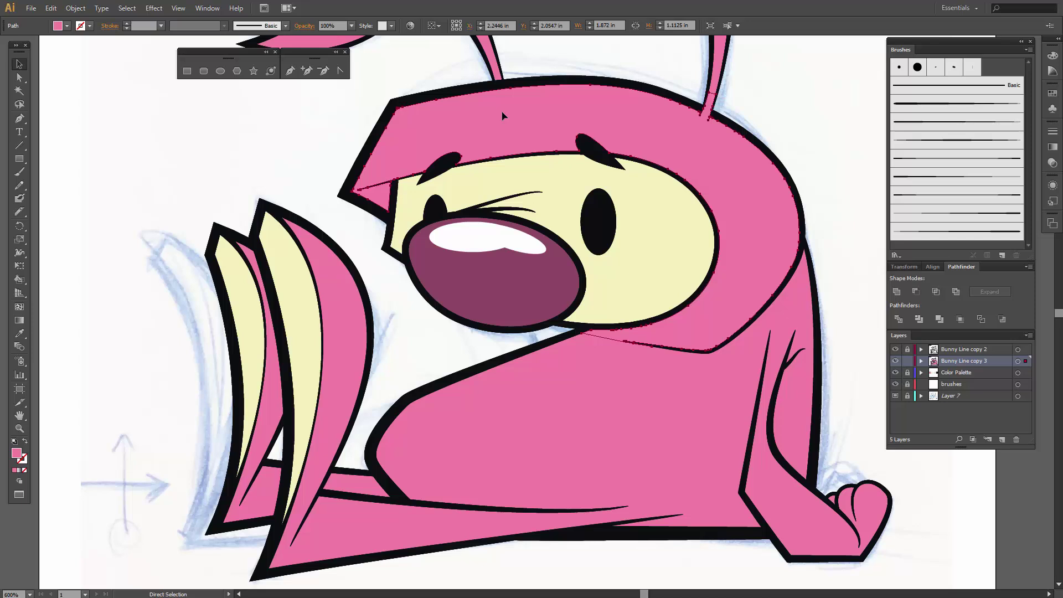
key("v")
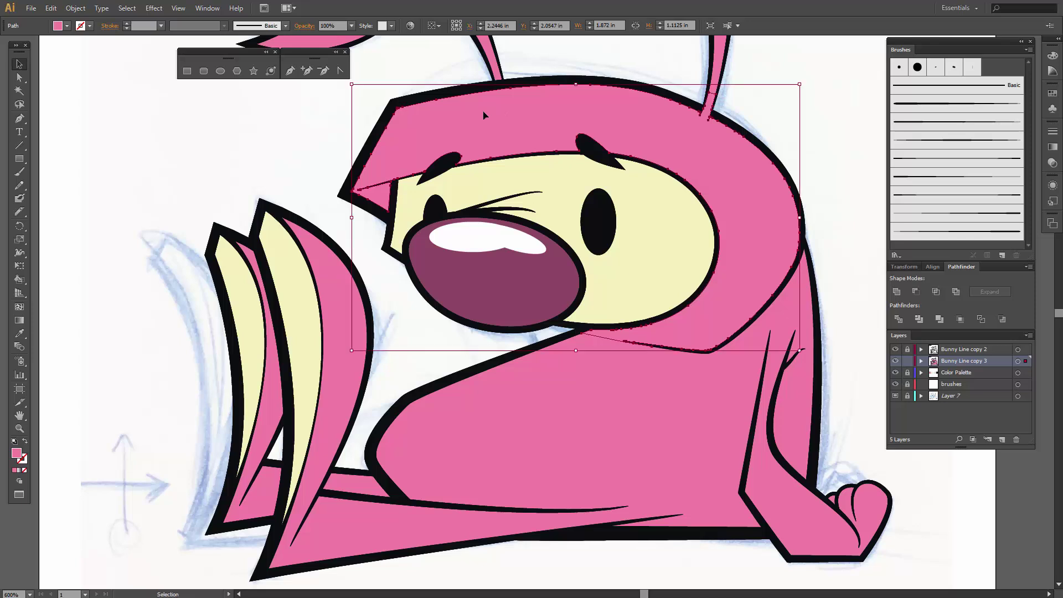
left_click(51, 8)
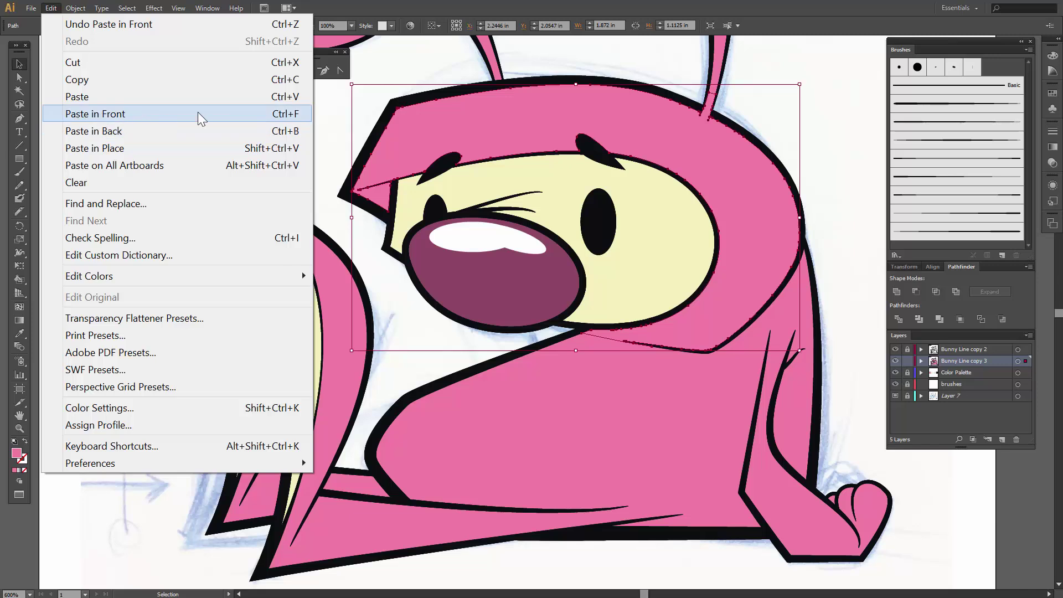
left_click(324, 111)
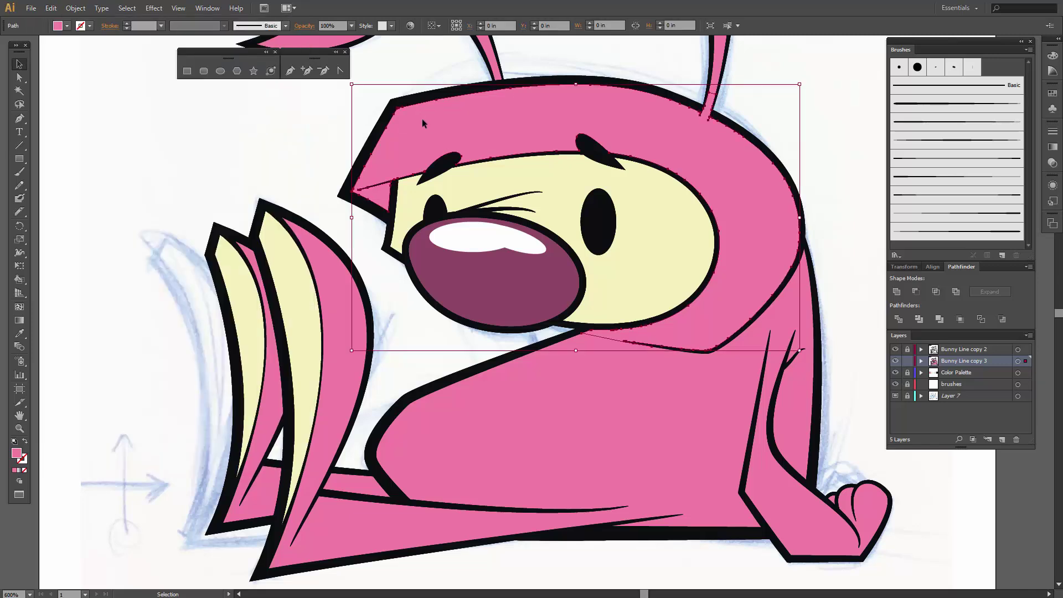
- Move the hood copy aside to check the duplicate, and undo the move
left_click_drag(421, 119, 379, 144)
left_click_drag(200, 177, 191, 180)
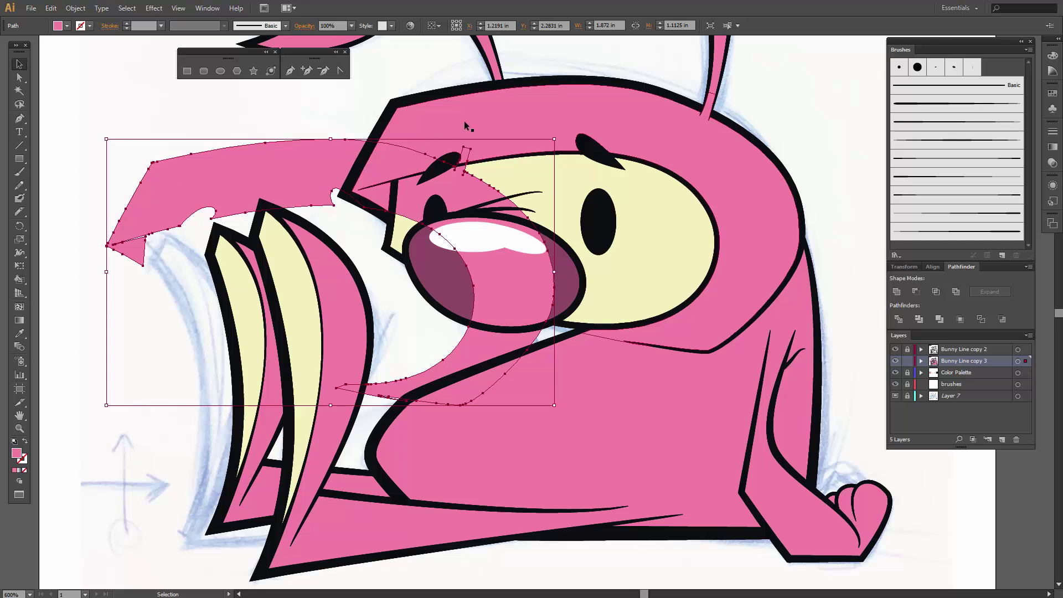
key("a")
key("ctrl+z")
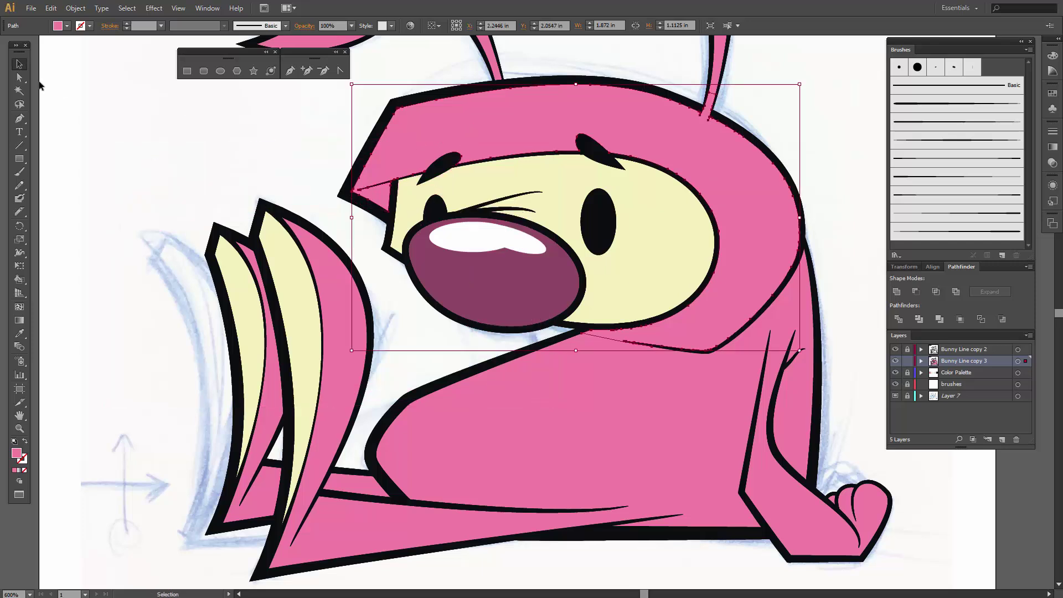
- Fill the pasted hood copy with light pink
left_click(219, 71)
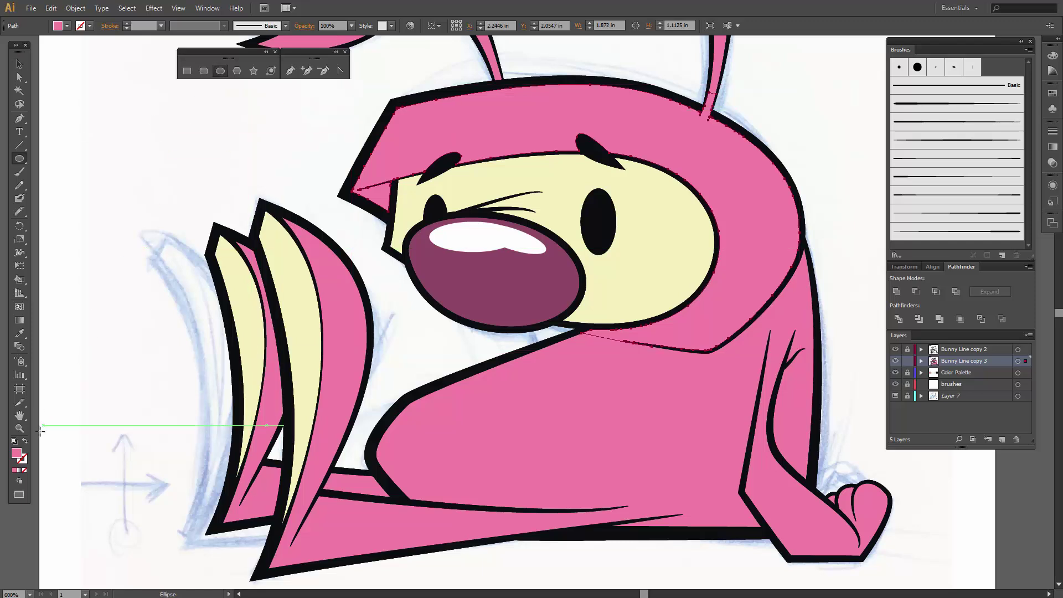
left_click(67, 25)
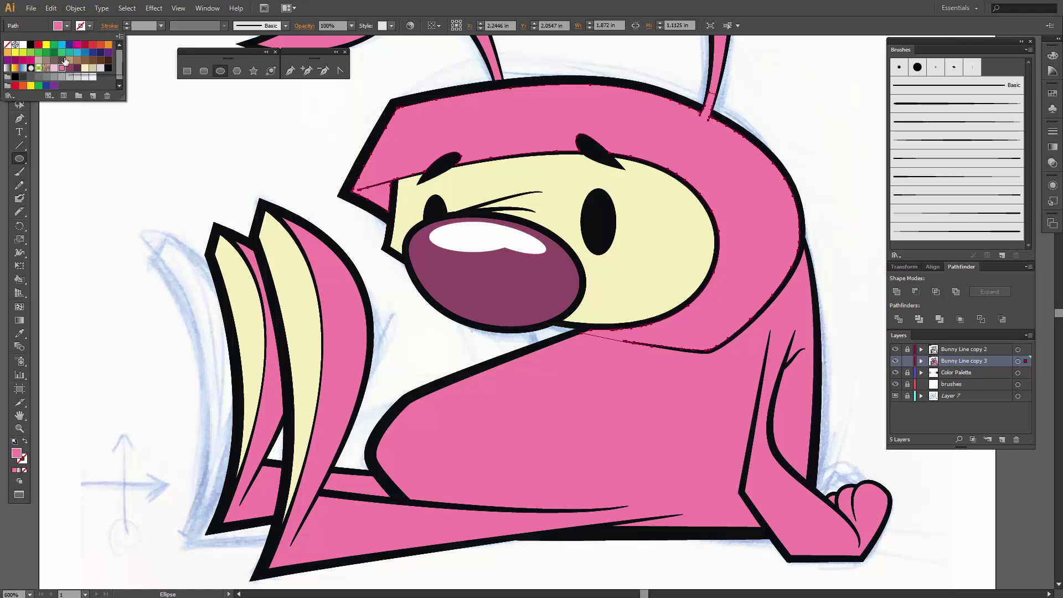
left_click(54, 68)
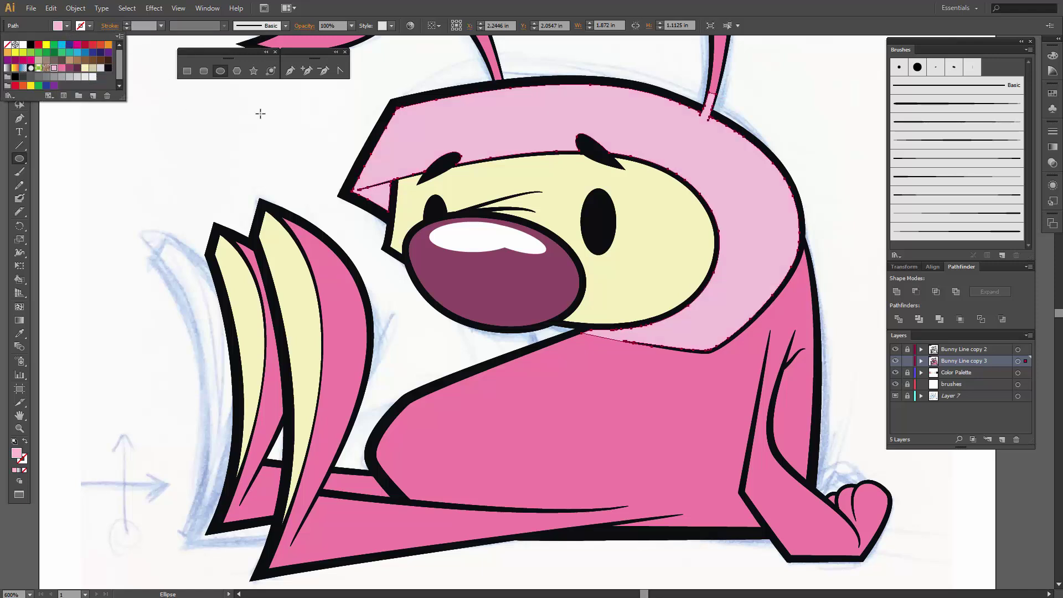
left_click(260, 114)
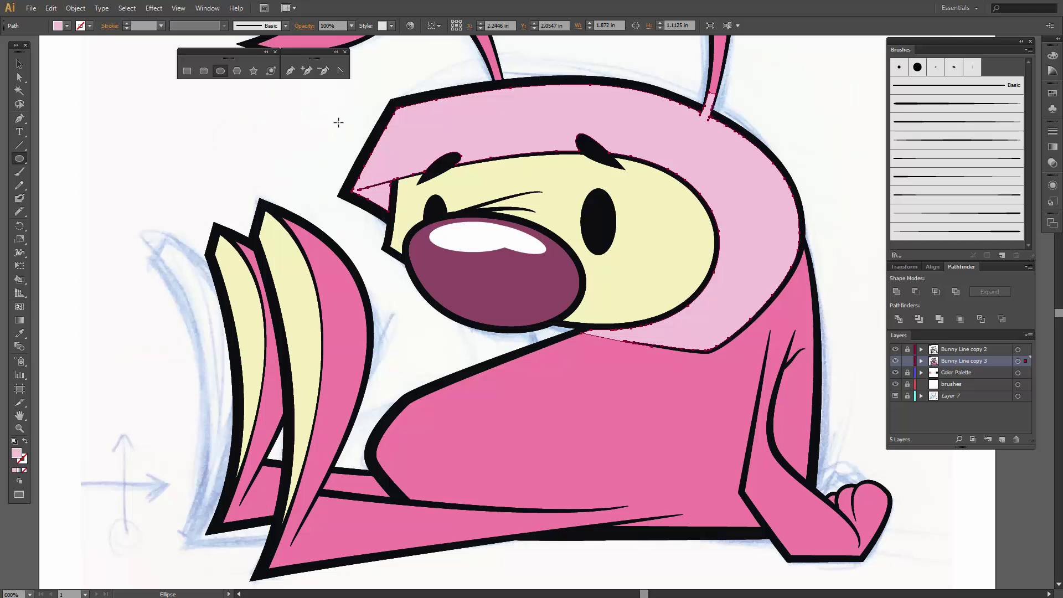
- Draw an ellipse about 1.75 in wide and 1.01 in high over the bunny's face and fill it with white
left_click_drag(313, 110, 749, 357)
left_click_drag(747, 357, 742, 346)
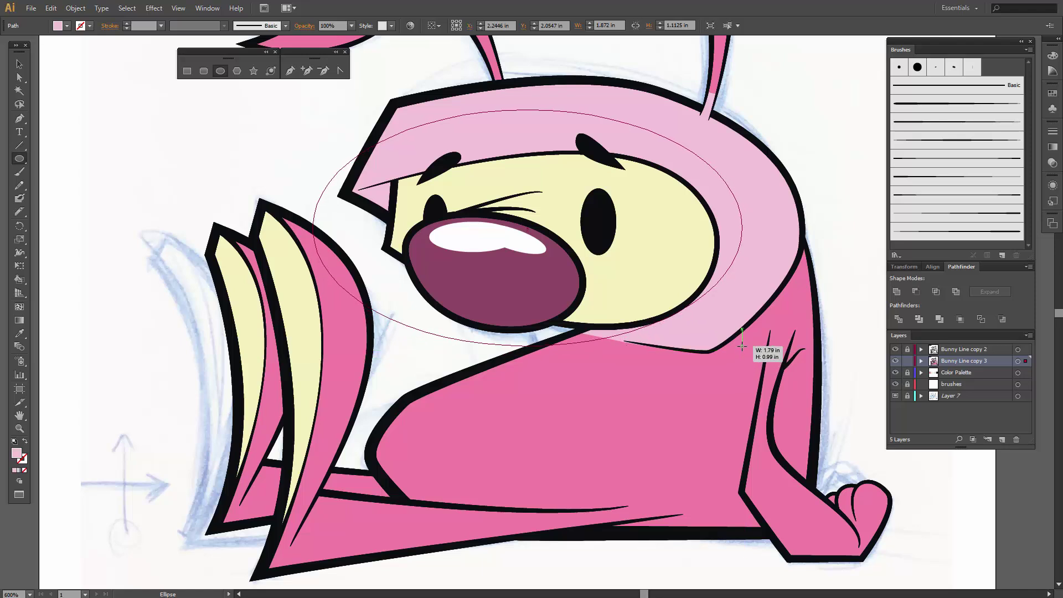
mouse_move(742, 351)
left_mouse_down()
mouse_move(710, 341)
mouse_move(731, 345)
left_mouse_up()
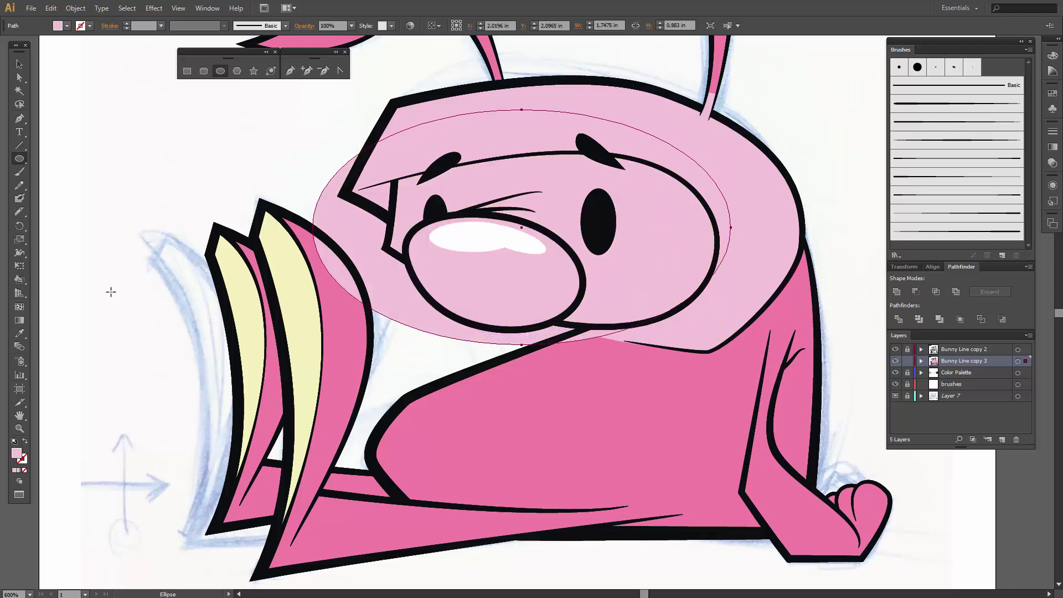
left_click(67, 26)
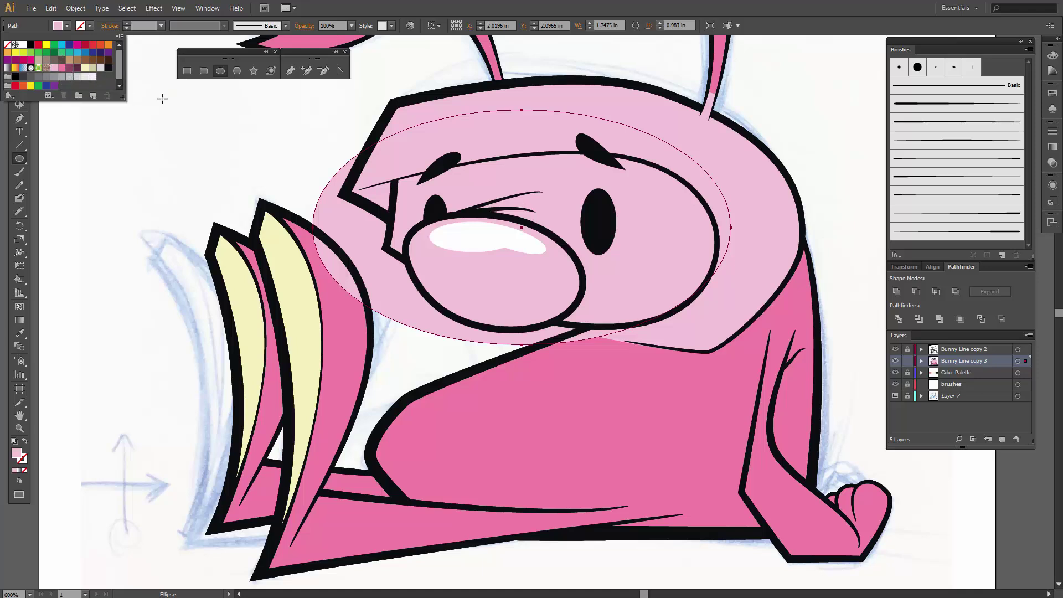
left_click(30, 77)
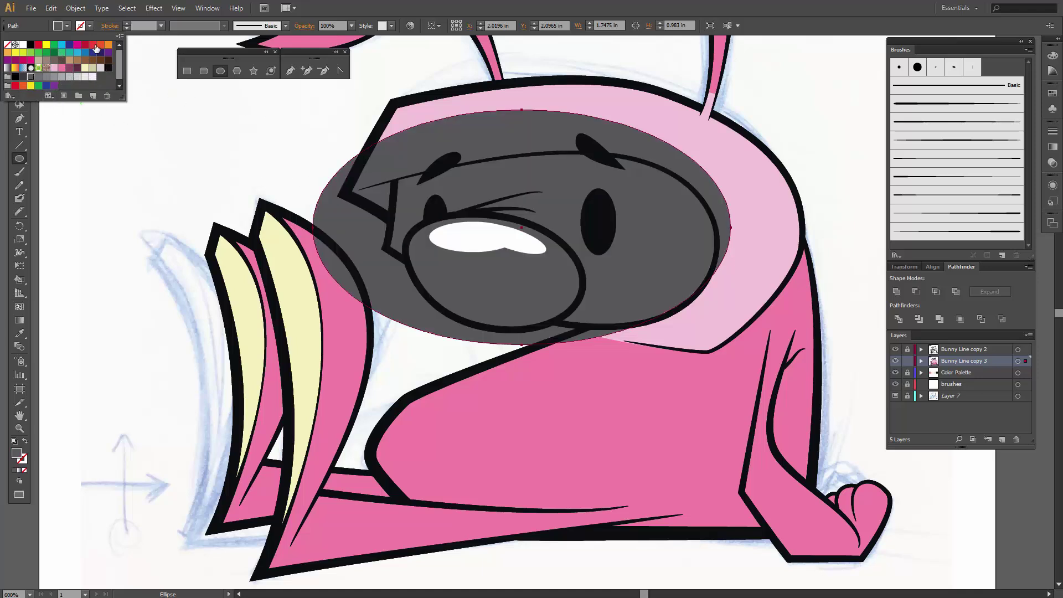
left_click(24, 45)
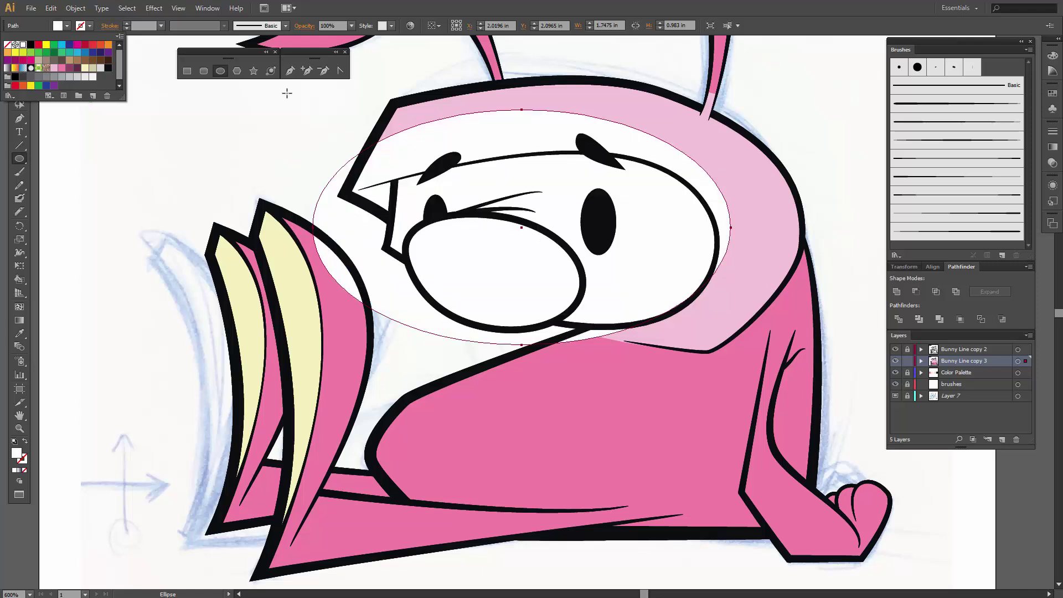
key("v")
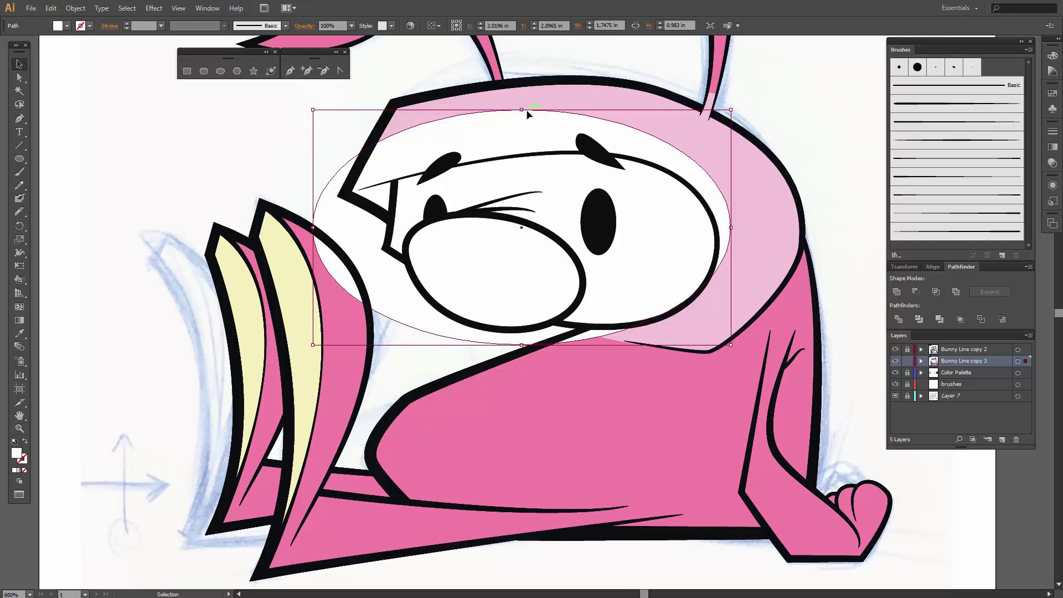
left_click_drag(528, 114, 528, 107)
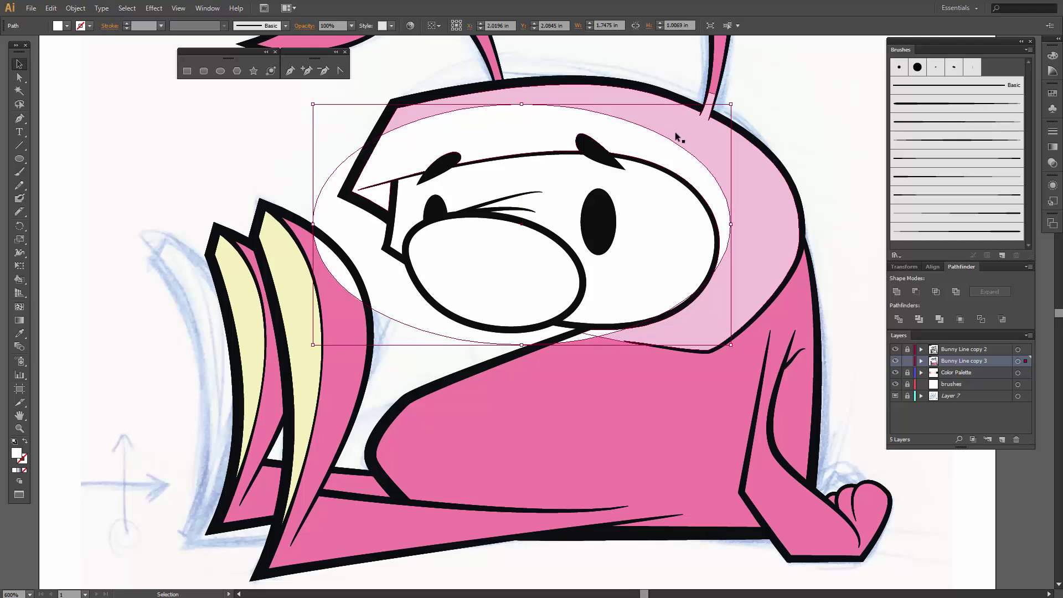
- Recolour the hood copy with the dark plum swatch
left_click(793, 215)
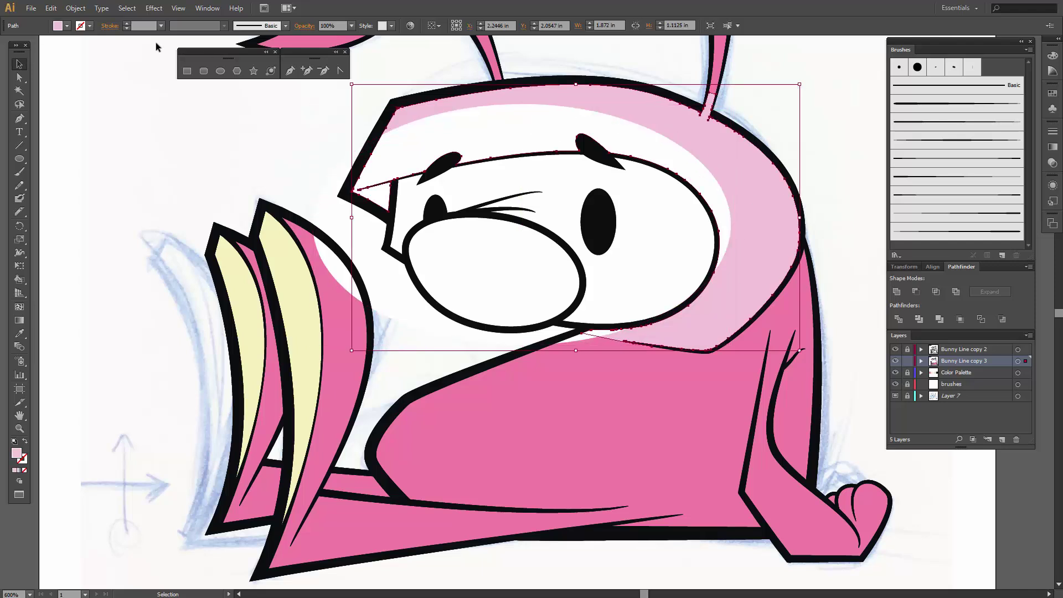
left_click(65, 25)
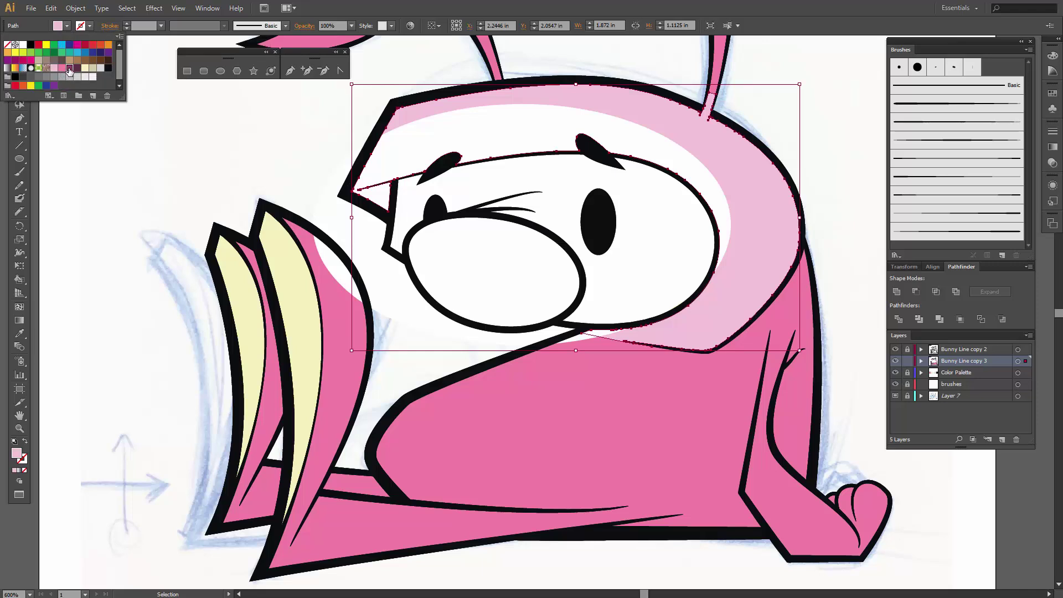
left_click(70, 68)
left_click(195, 192)
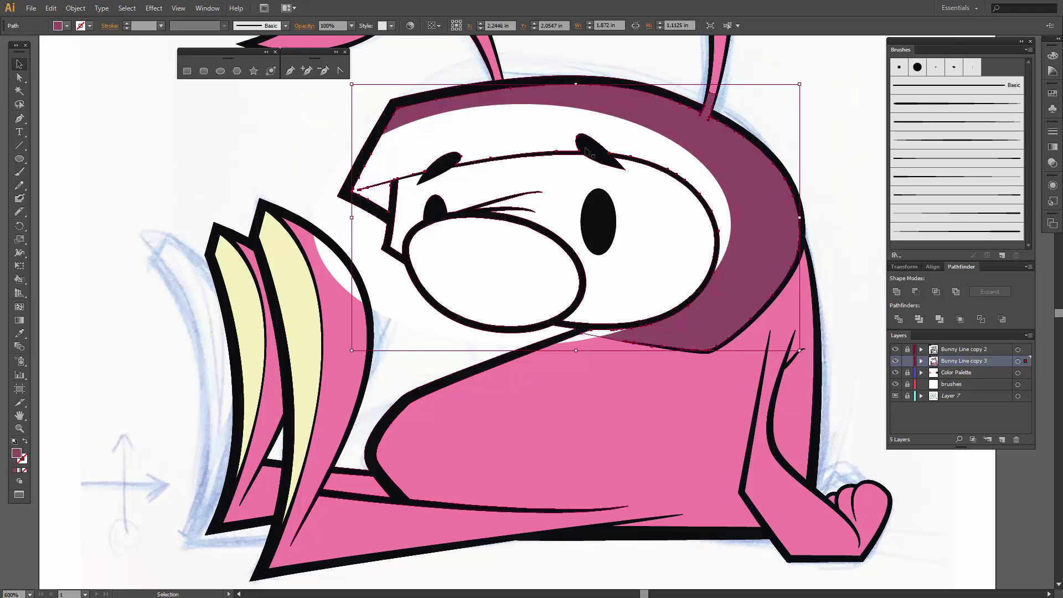
- Enlarge the white ellipse to about 1.81 in wide and 1.11 in high, and rotate it slightly clockwise to follow the hood
left_click(530, 125)
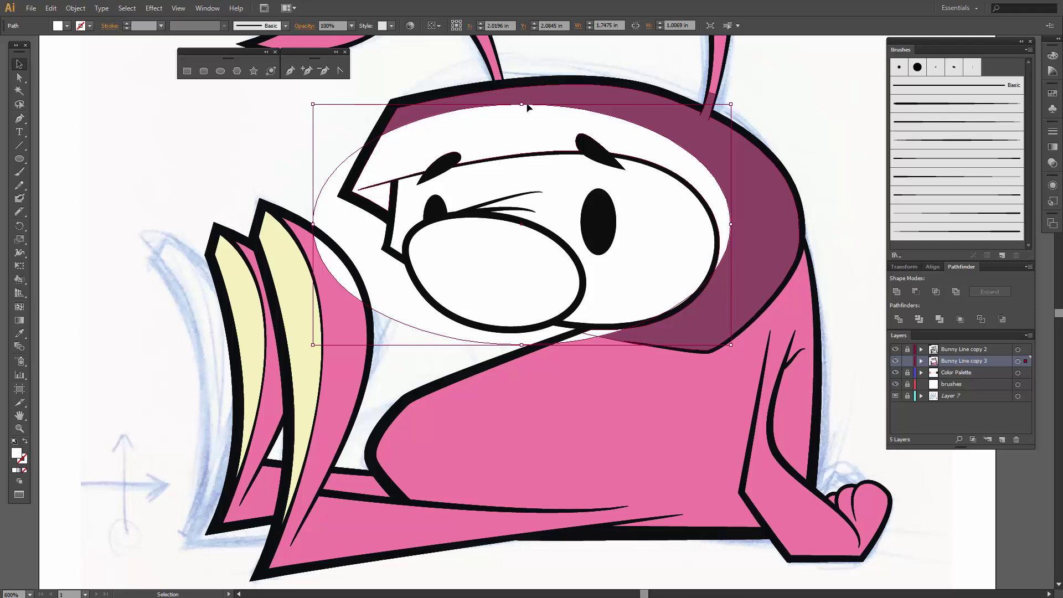
left_click_drag(522, 101, 522, 79)
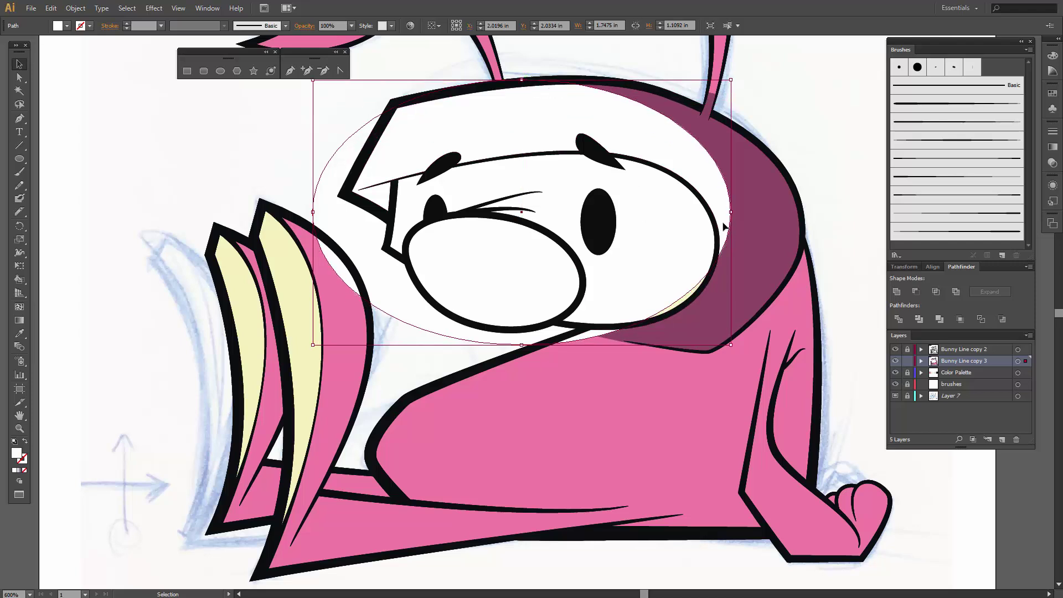
left_click_drag(731, 212, 745, 212)
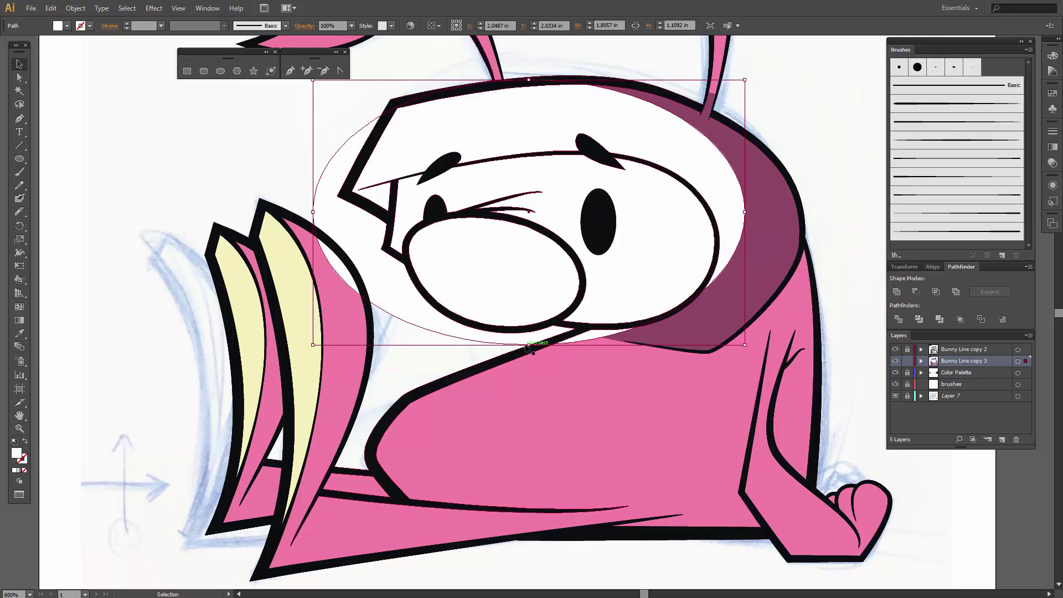
left_click_drag(308, 347, 522, 329)
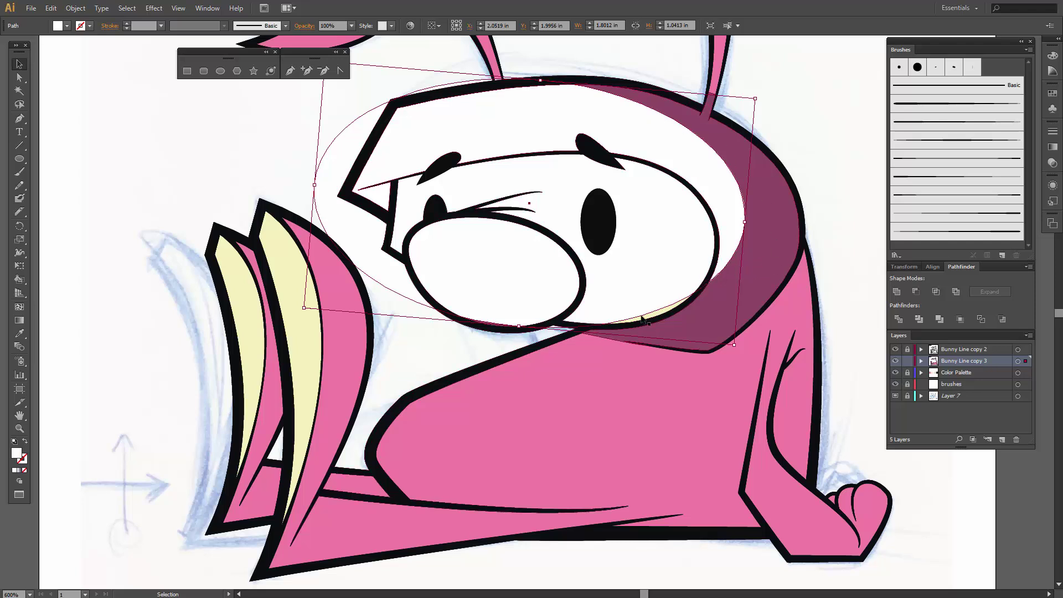
left_click(260, 175)
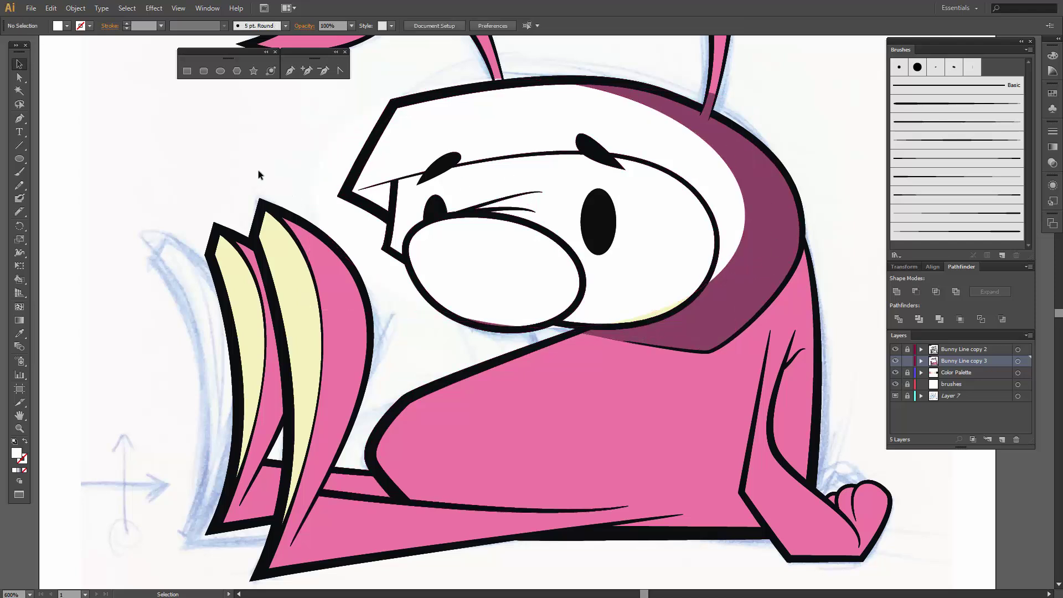
- Subtract the white ellipse from the plum hood copy with Minus Front to leave a shadow along the back of the hood
left_click(450, 130)
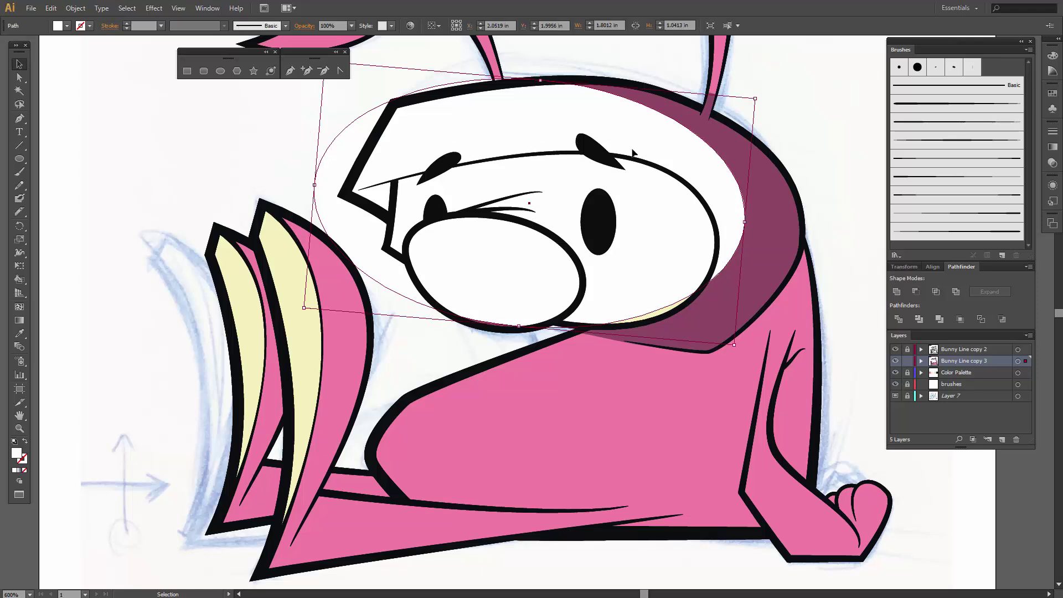
left_click(768, 179, "shift")
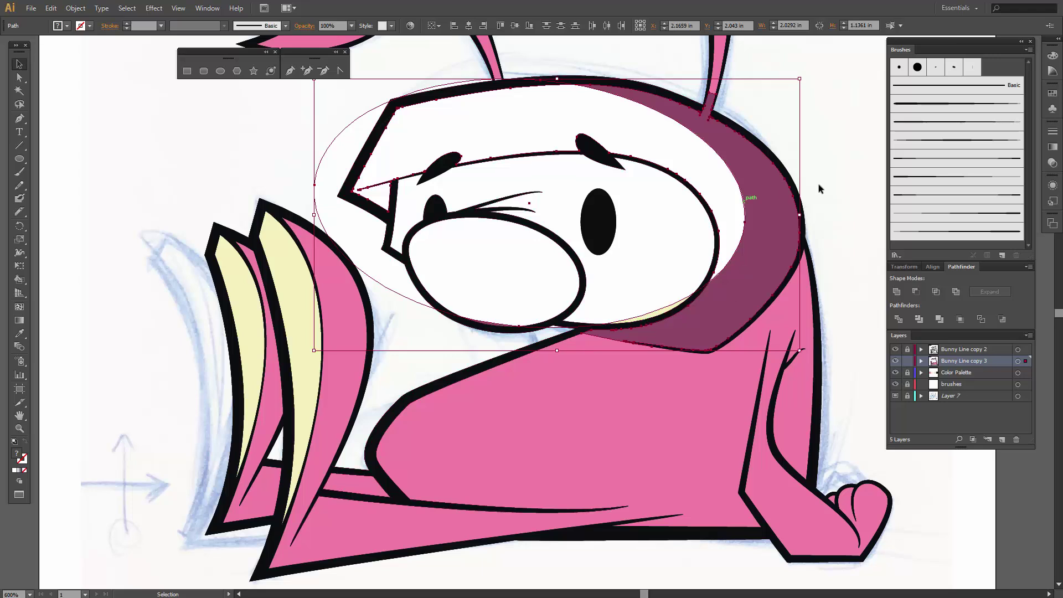
left_click(914, 292)
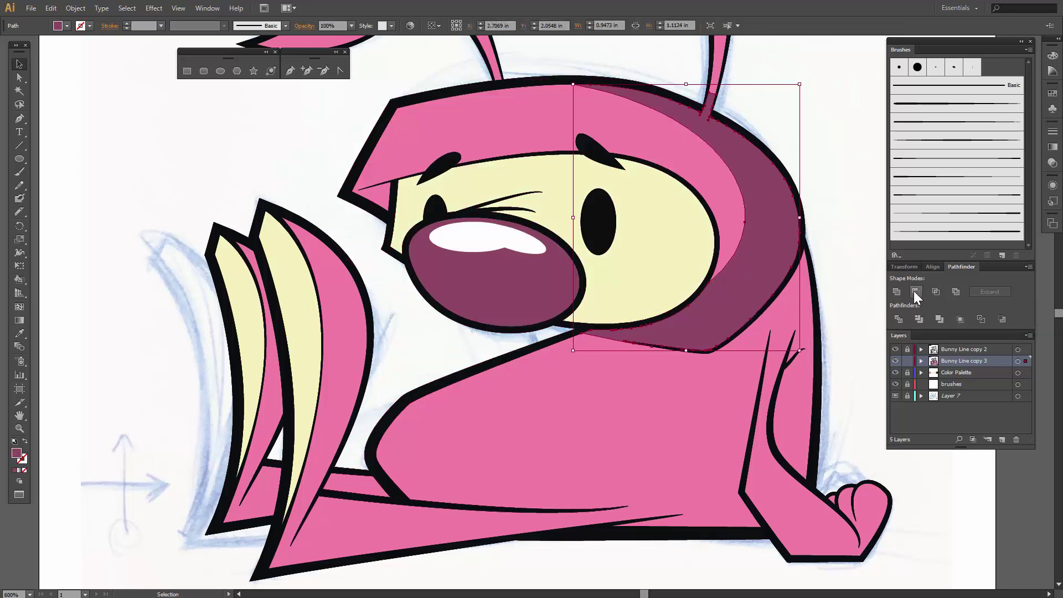
left_click(421, 126)
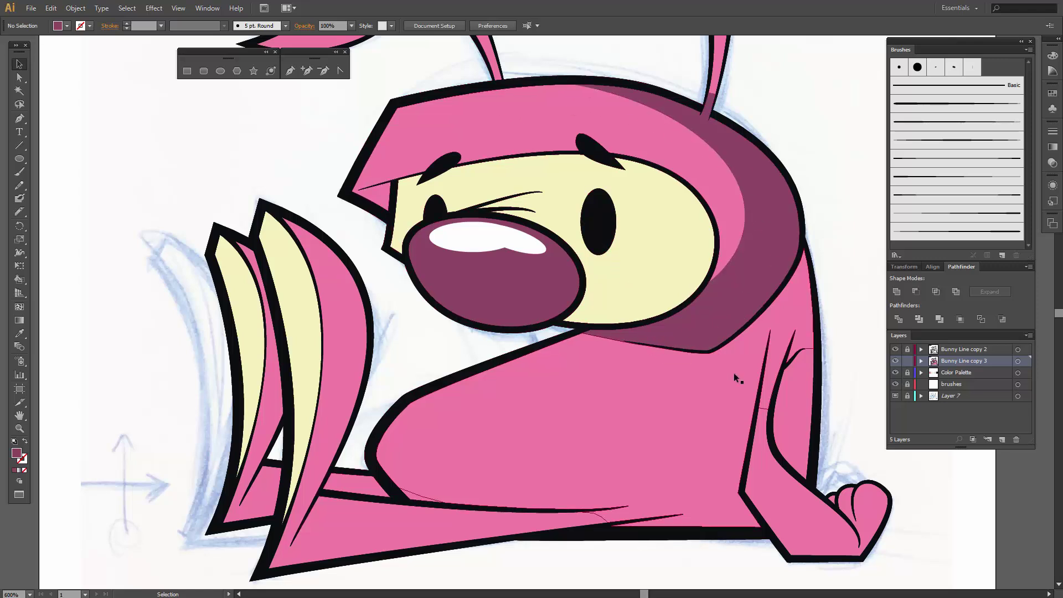
- Try to cut across the top of the arm in the body fill with the Knife tool
left_click(608, 419)
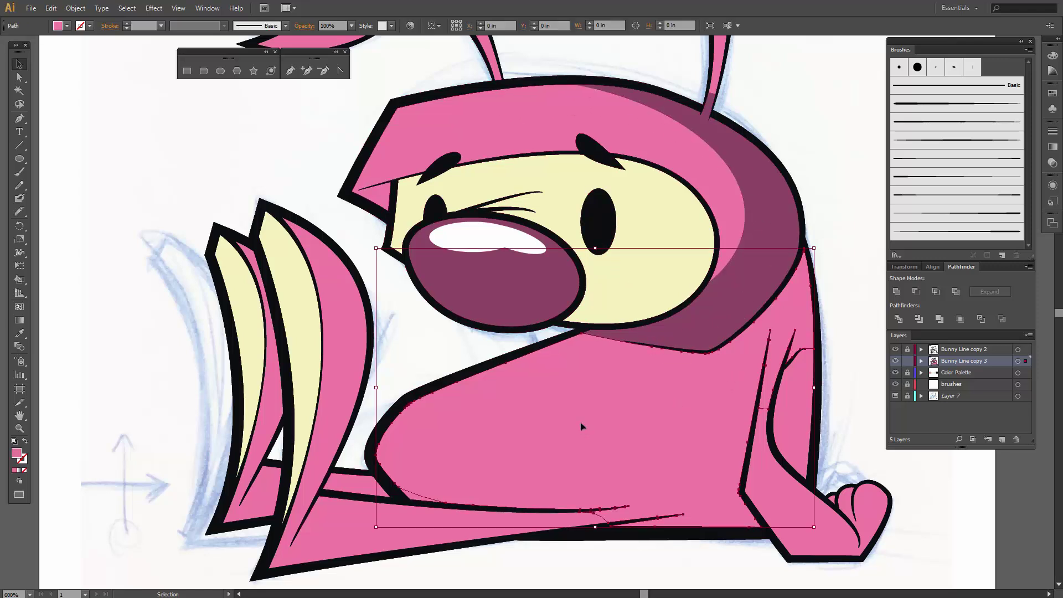
left_click(788, 418)
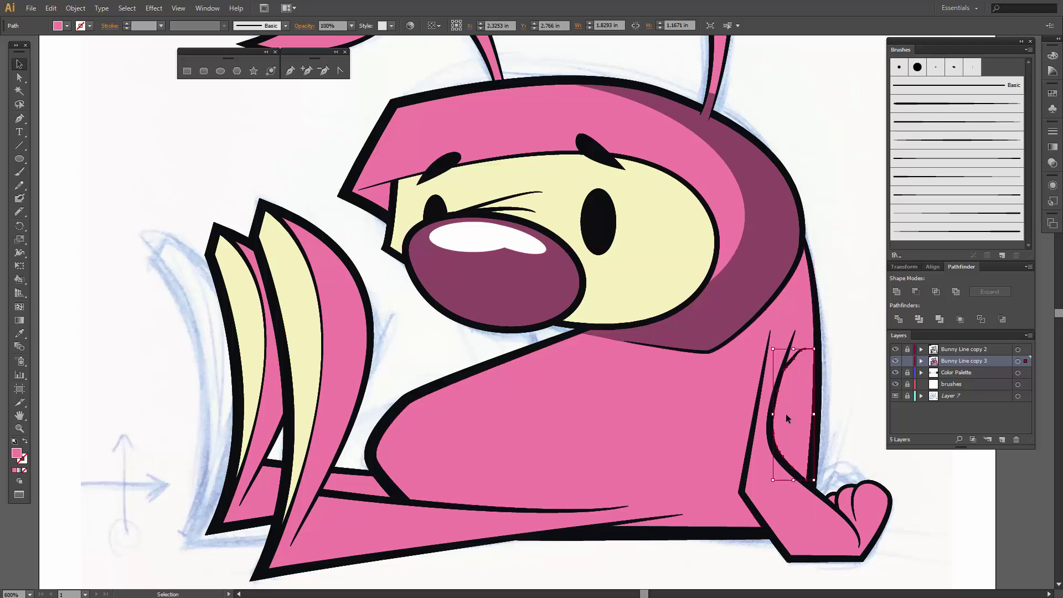
left_click(801, 325, "shift")
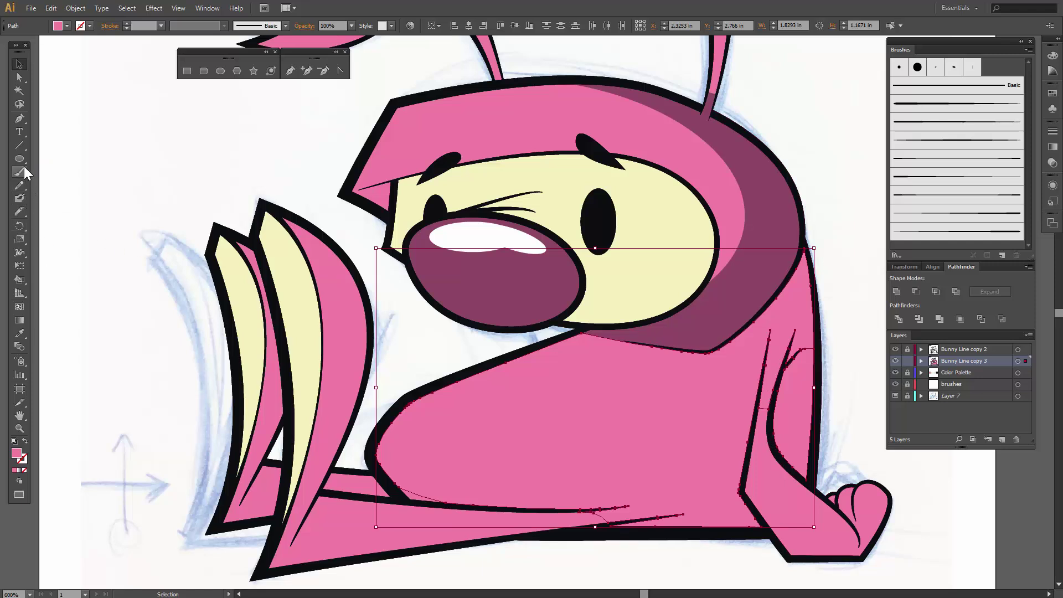
left_click(19, 211)
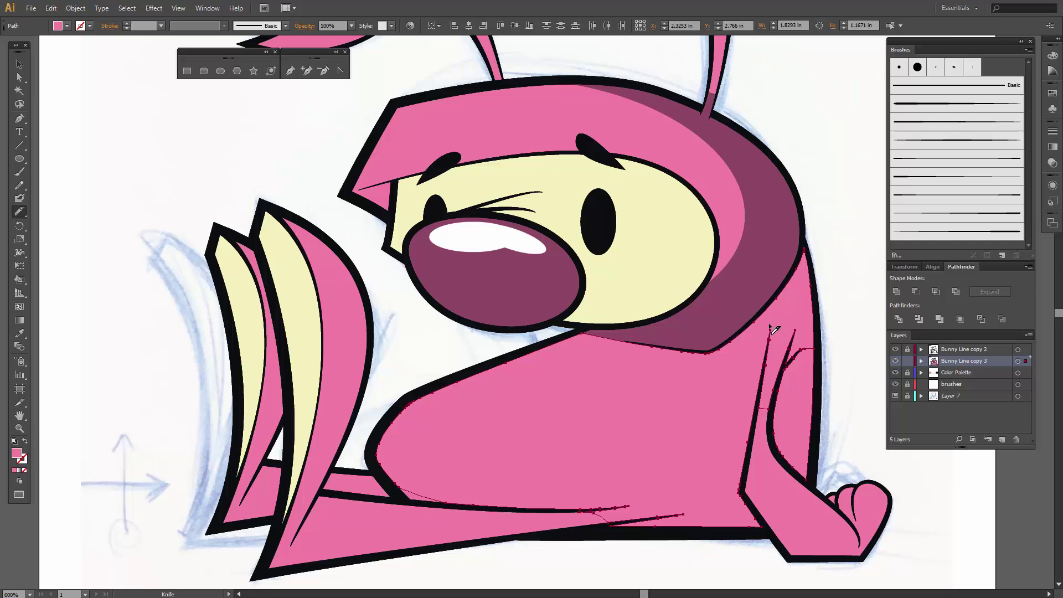
mouse_move(767, 324)
left_mouse_down()
mouse_move(788, 324)
mouse_move(801, 338)
mouse_move(778, 350)
mouse_move(782, 366)
left_mouse_up()
key("v")
left_click(782, 367)
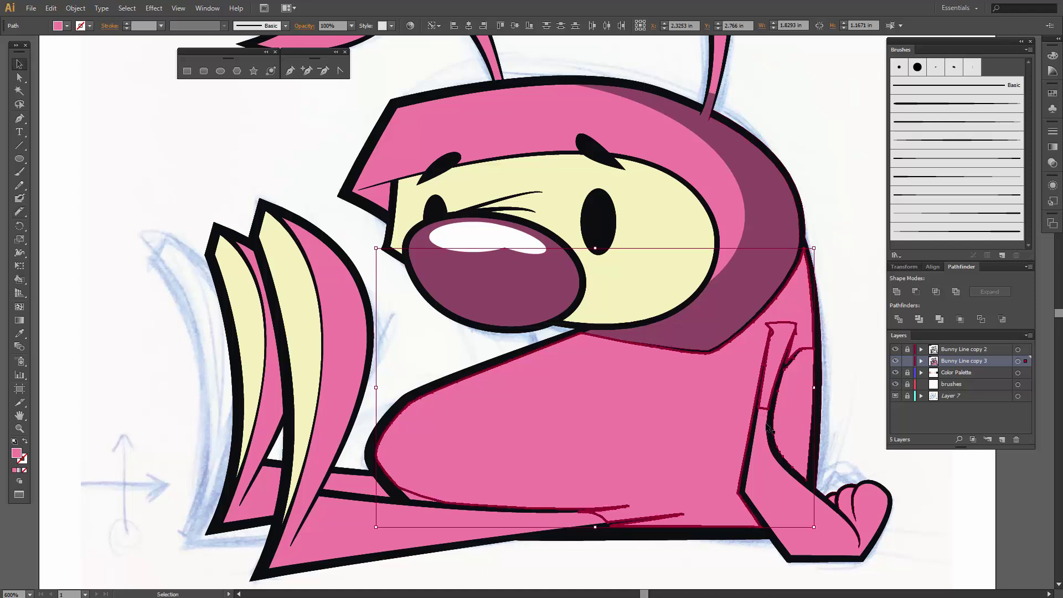
left_click(777, 425)
left_click(783, 318)
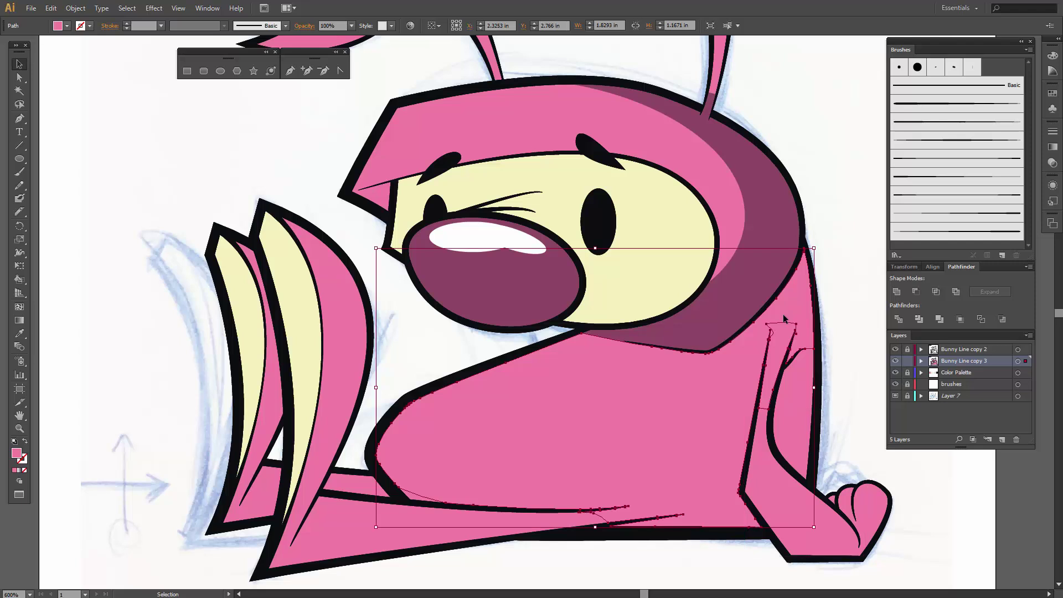
- Merge the fill piece behind the arm with the main body fill
left_click(802, 397)
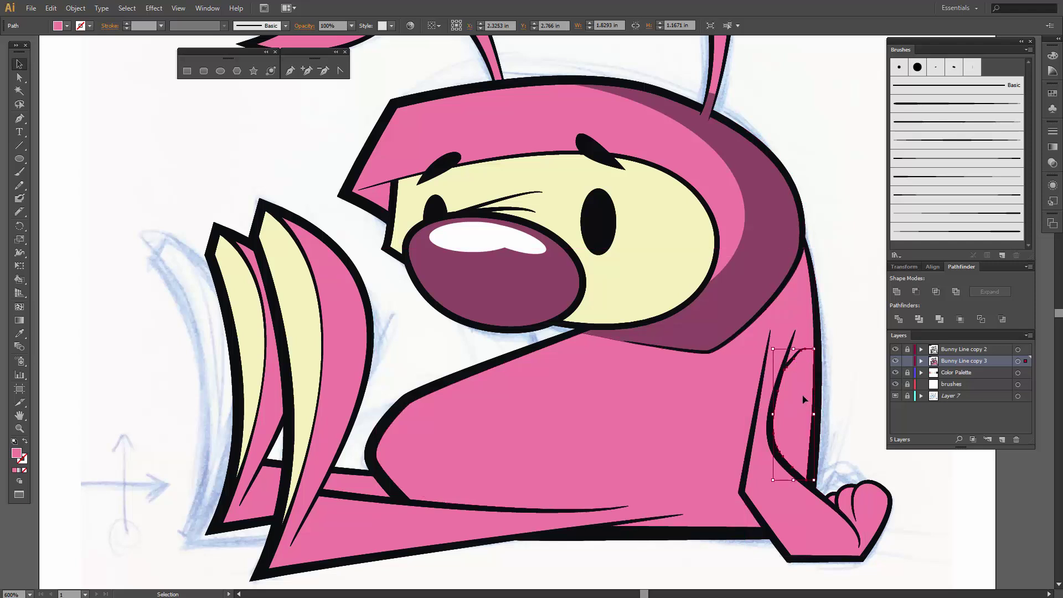
left_click(805, 321, "shift")
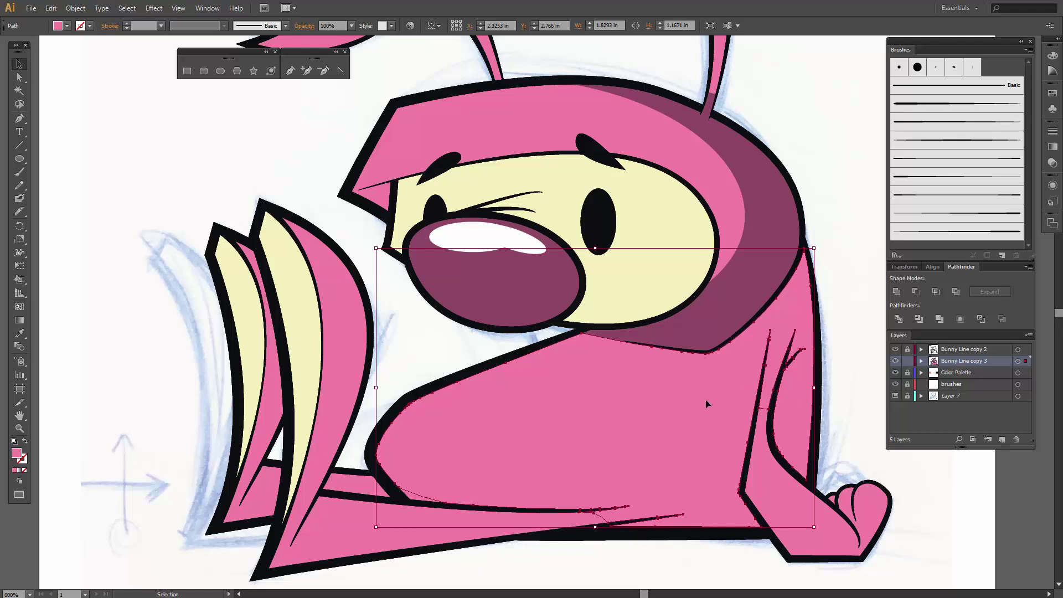
key("a")
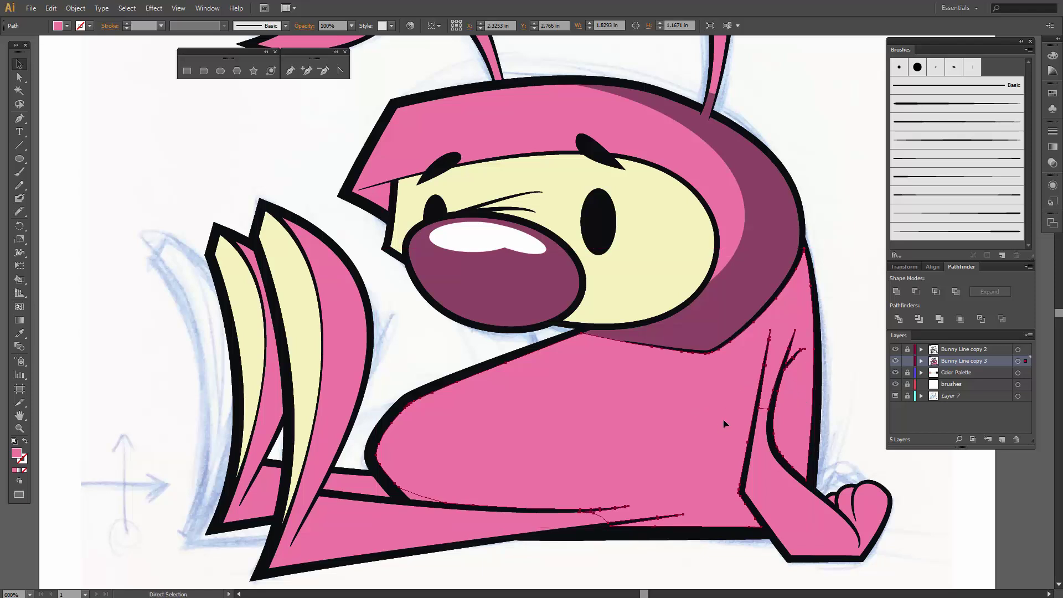
key("v")
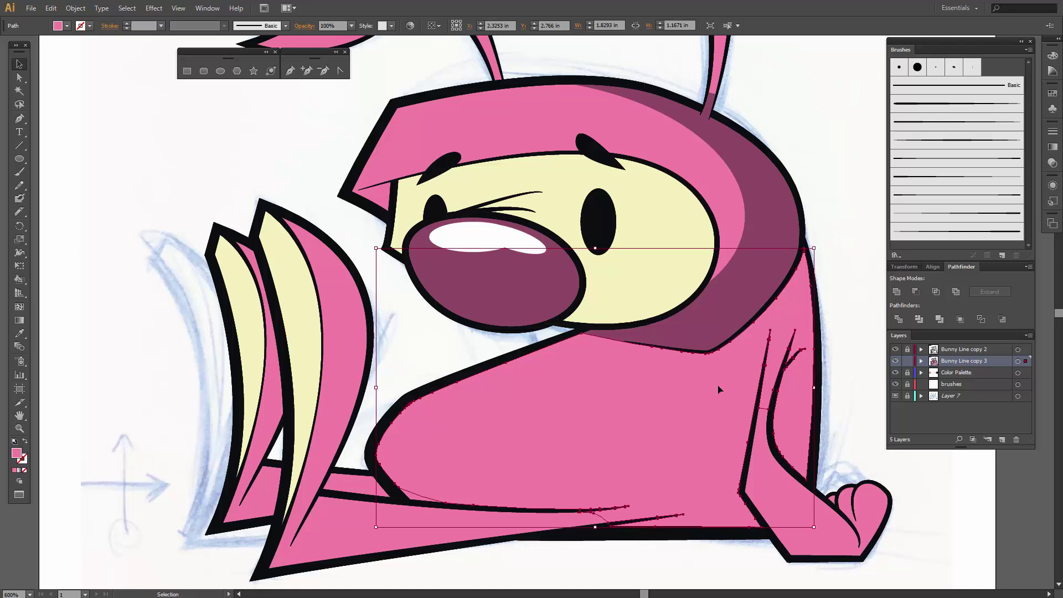
- Duplicate the merged body fill in place and recolour the copy with the dark plum swatch C=41 M=80 Y=42 K=15
left_click_drag(719, 390, 586, 404)
key("ctrl+z")
left_click(67, 25)
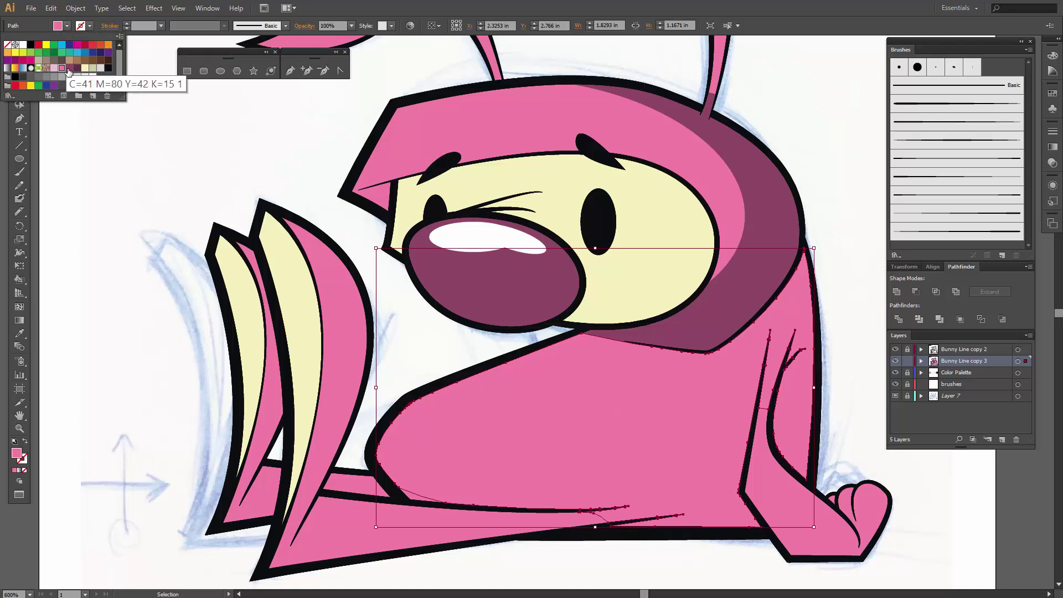
left_click(69, 69)
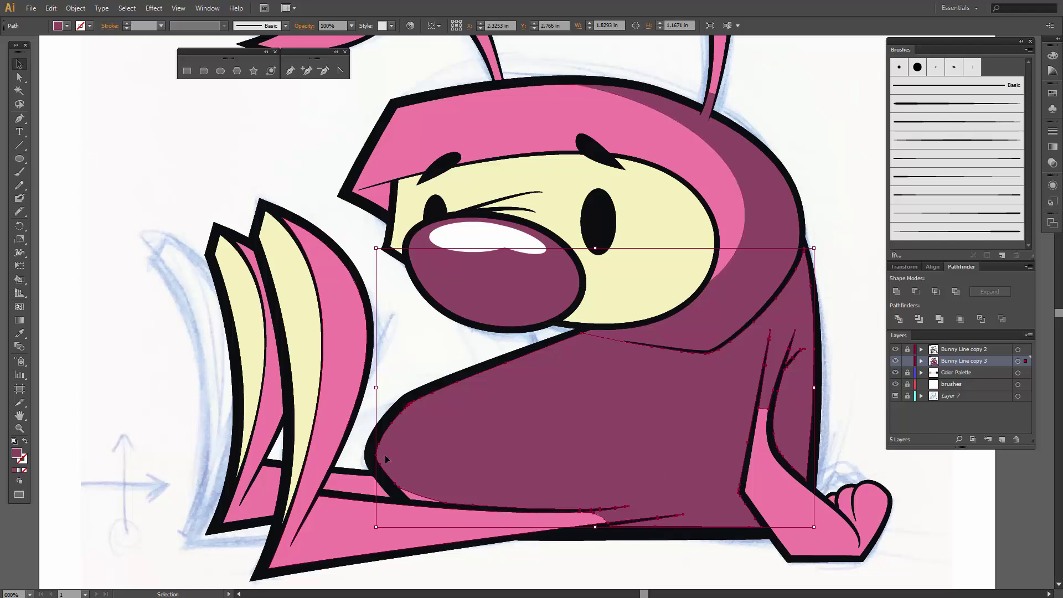
left_click(430, 334)
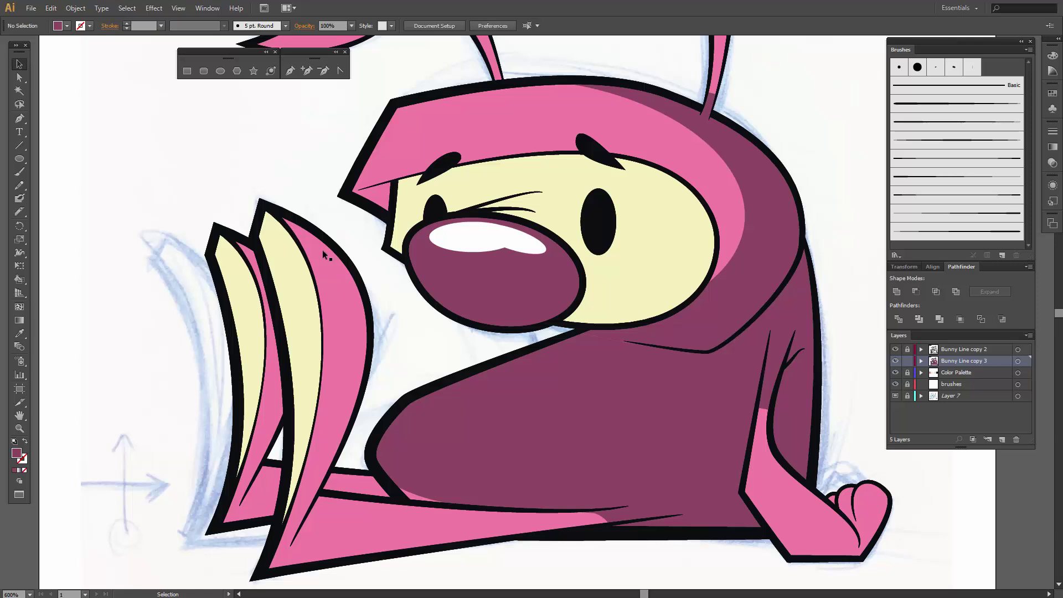
- Draw an ellipse about 1.37 in wide and 1.22 in high over the bunny's belly and fill it with white
left_click(221, 71)
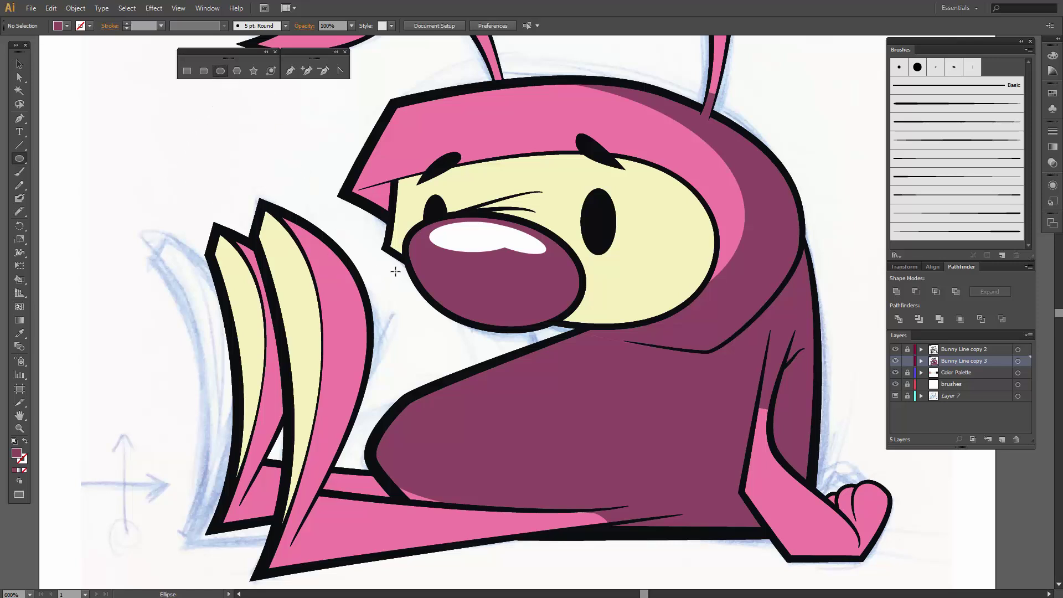
left_click_drag(387, 265, 715, 555)
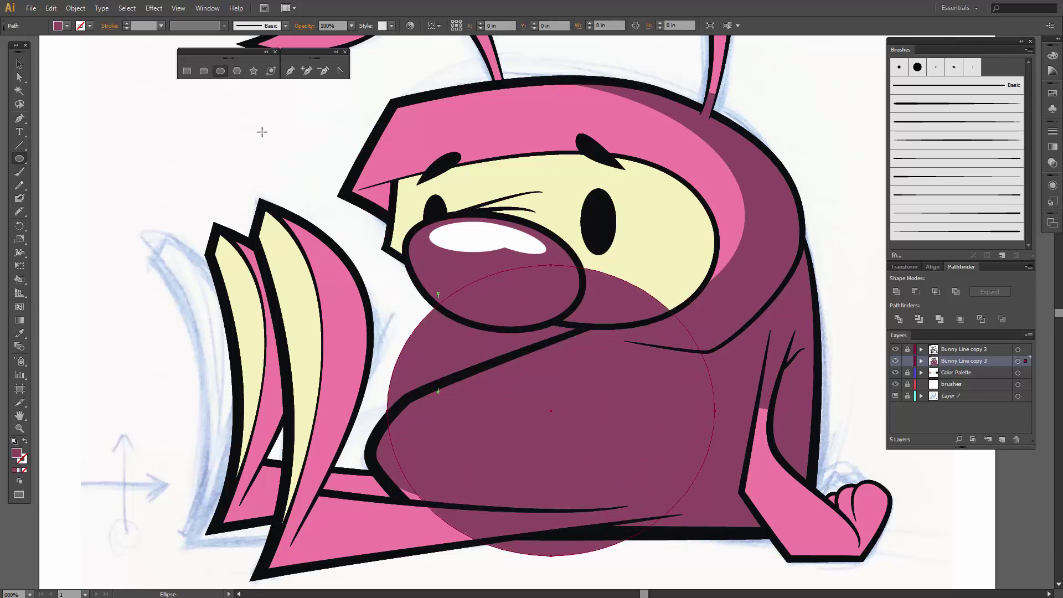
left_click(59, 26)
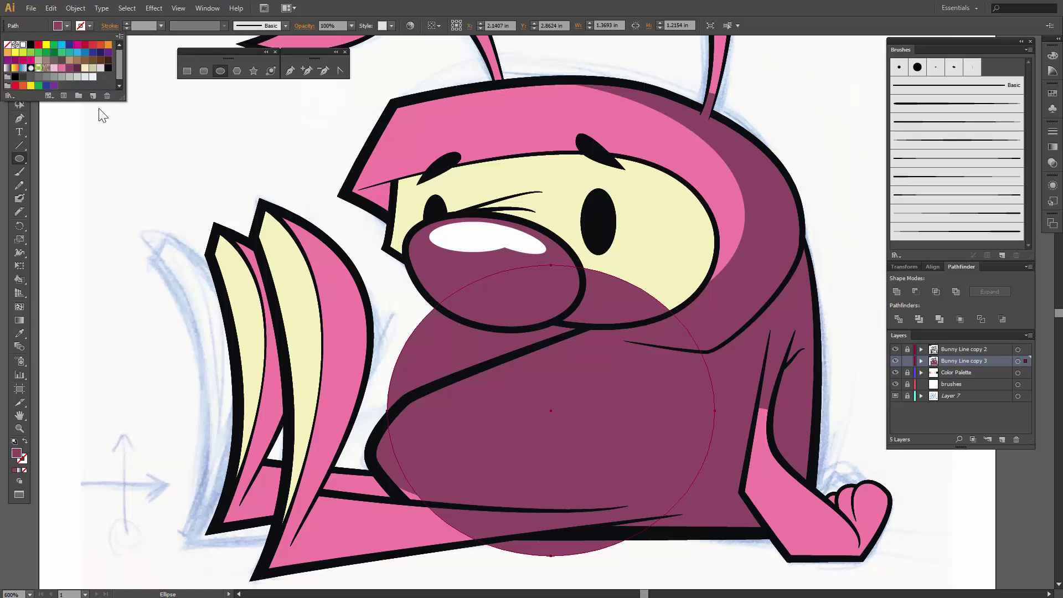
left_click(22, 44)
key("Escape")
key("v")
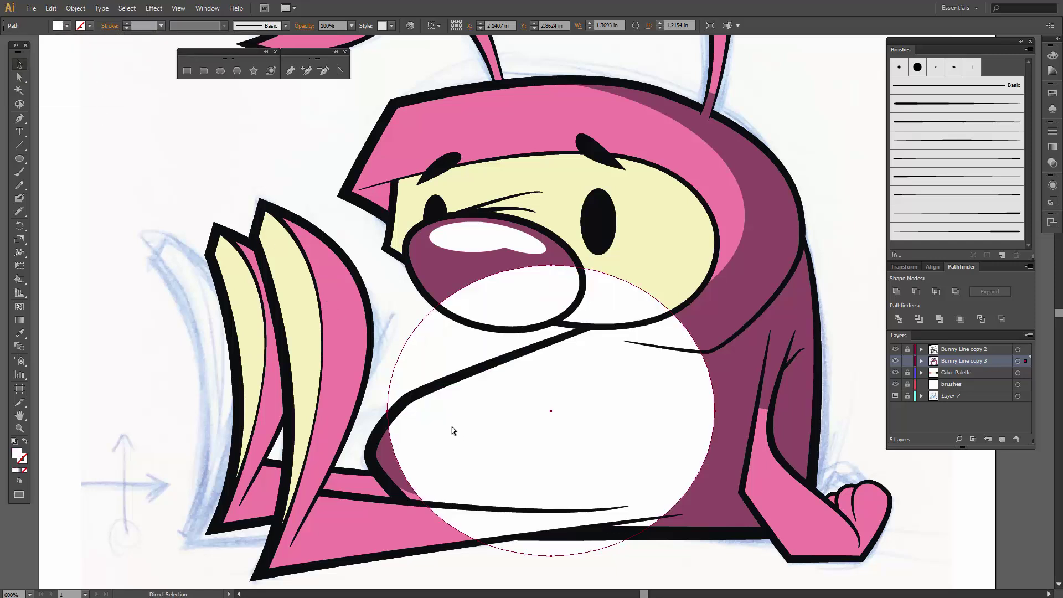
- Reshape the white ellipse to about 1.67 in wide and 1.19 in high, and rotate it slightly clockwise over the belly
left_click_drag(387, 410, 351, 406)
left_click(745, 351)
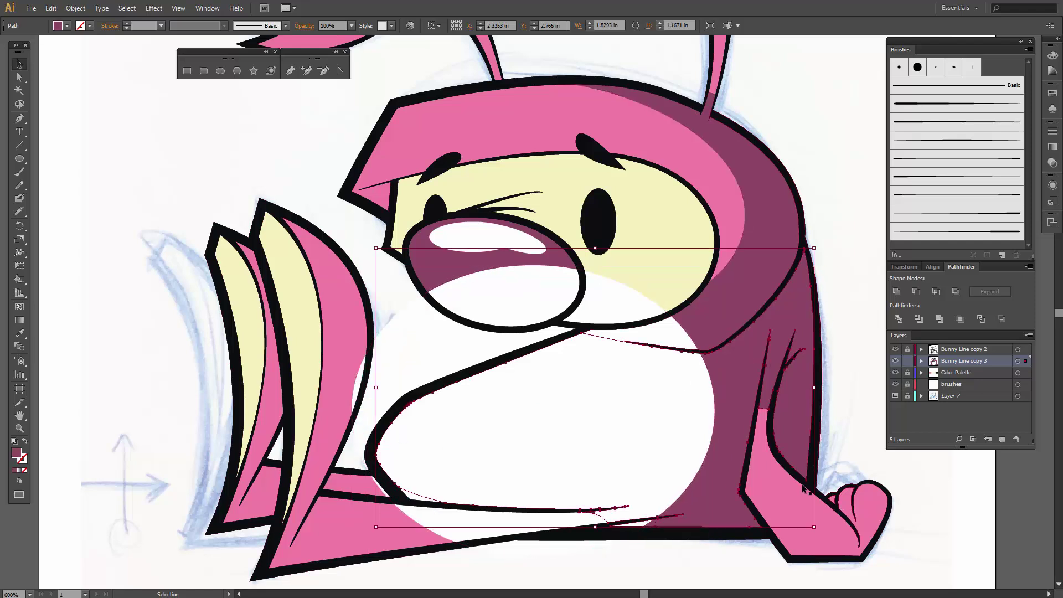
left_click(636, 405)
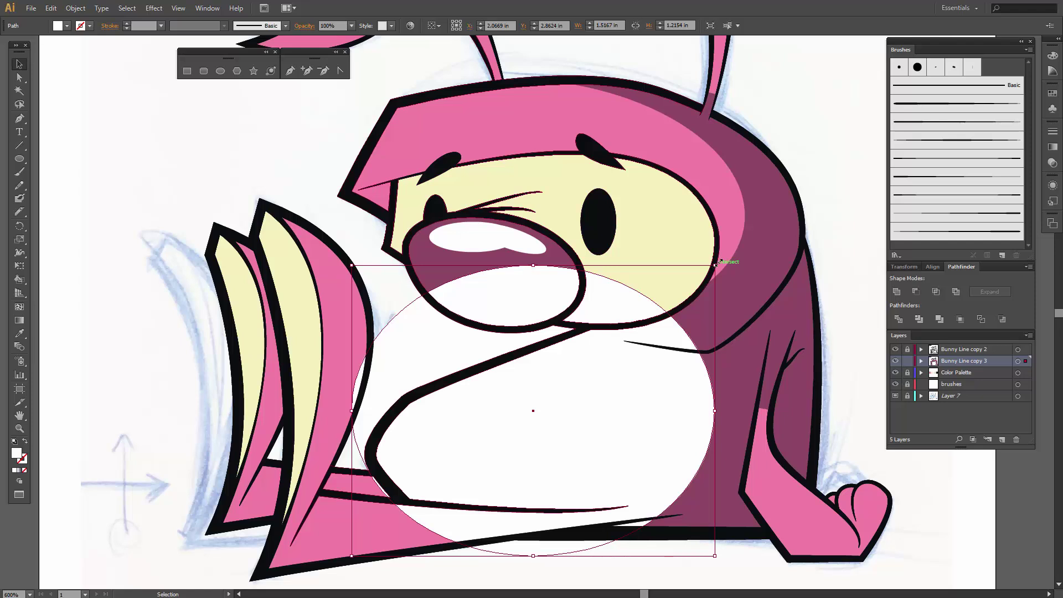
left_click_drag(714, 265, 727, 255)
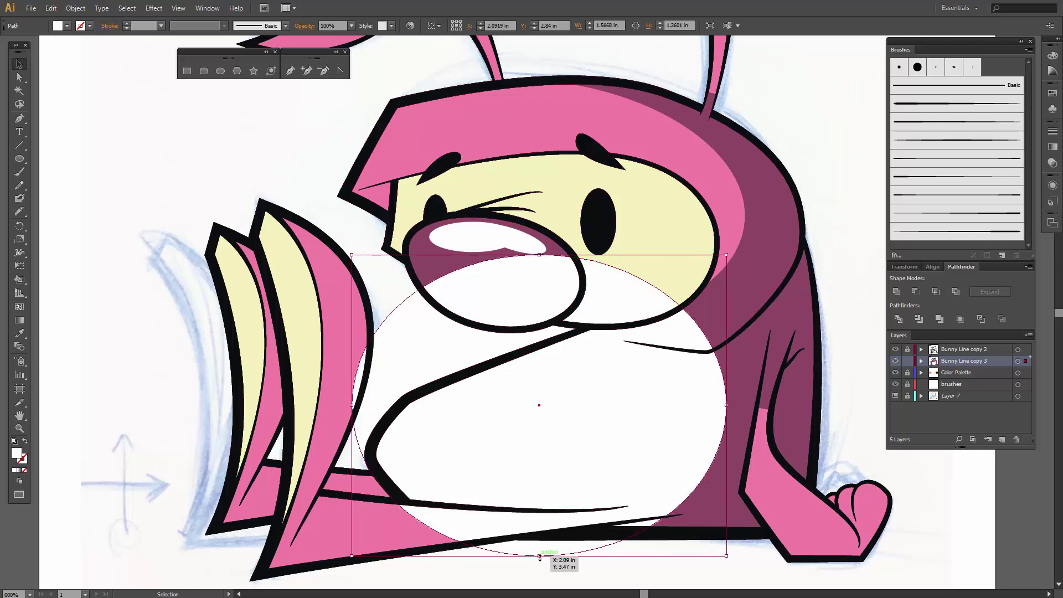
left_click_drag(539, 556, 540, 534)
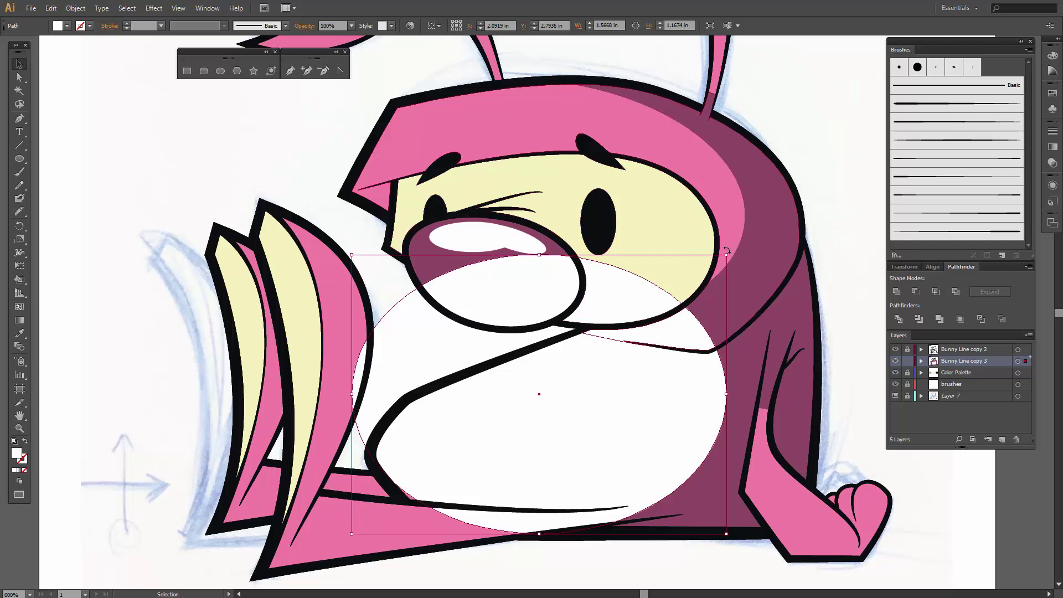
left_click_drag(730, 252, 762, 270)
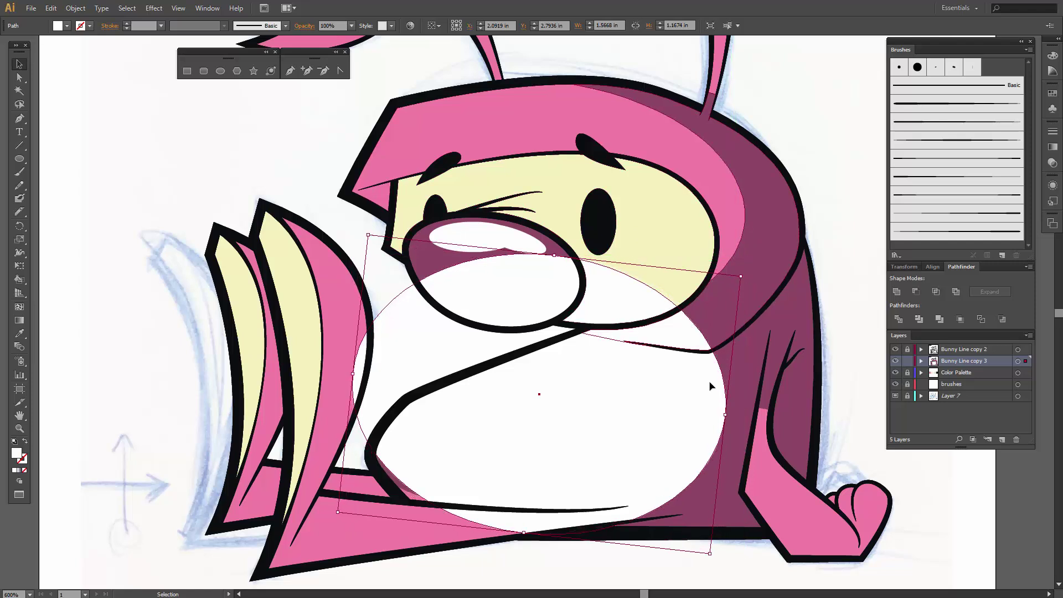
left_click_drag(525, 533, 525, 528)
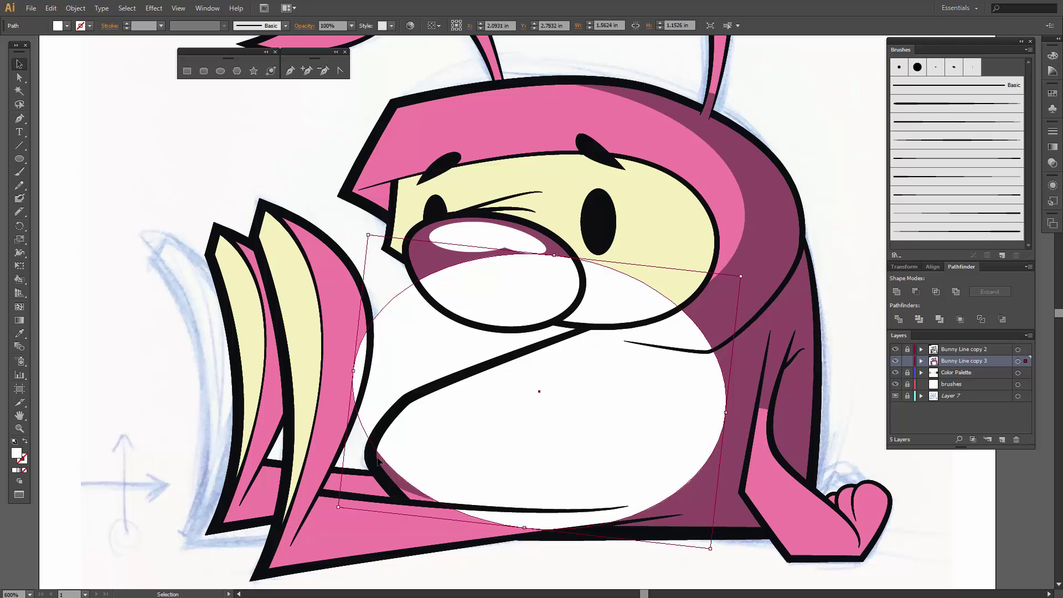
left_click_drag(337, 508, 311, 512)
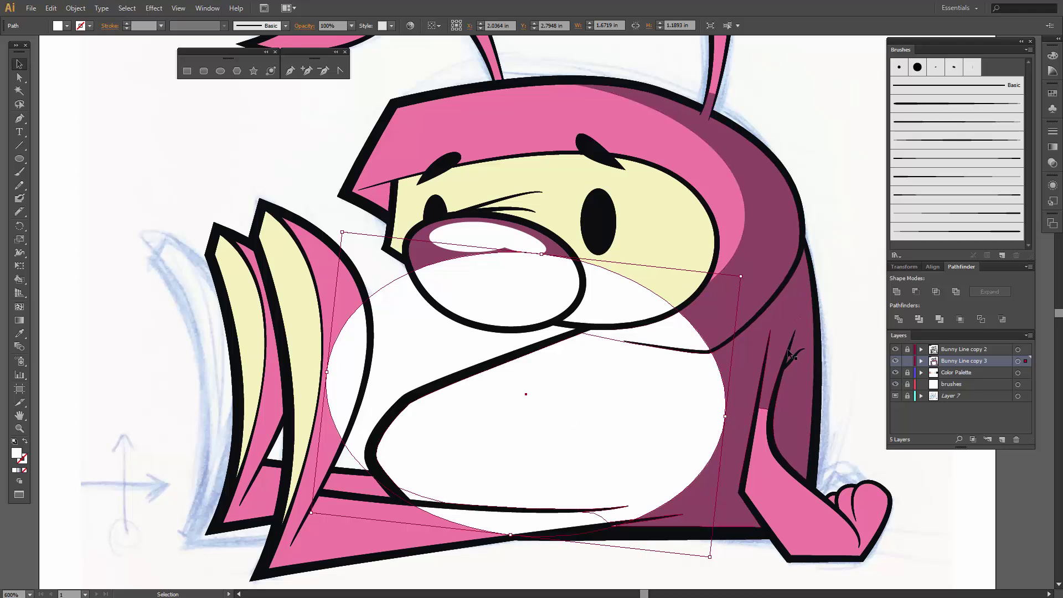
- Subtract the white ellipse from the plum body copy with Minus Front to leave a shadow along the bunny's back
left_click(784, 307, "shift")
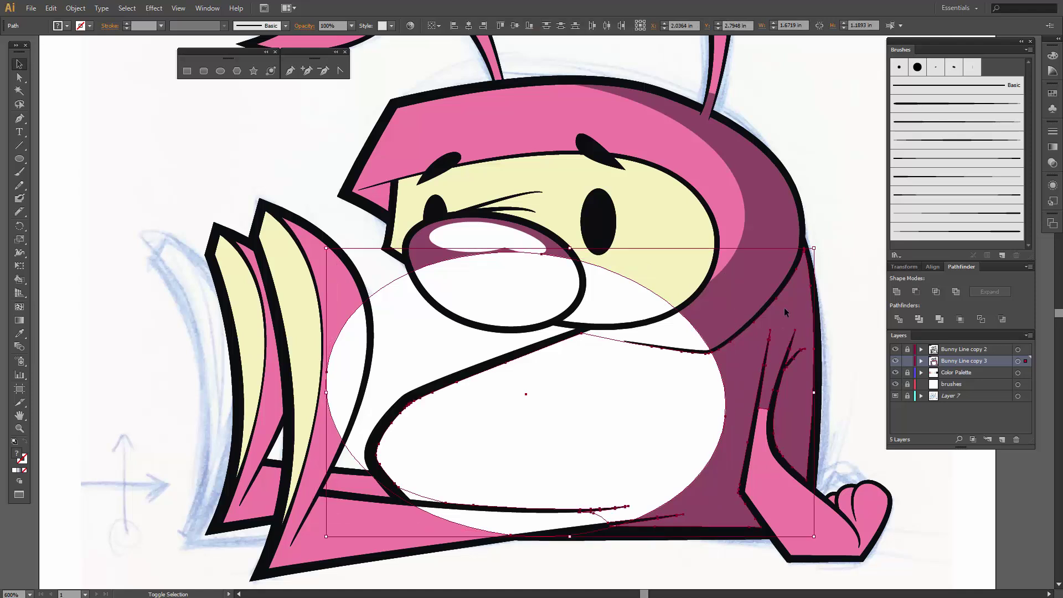
left_click(914, 292)
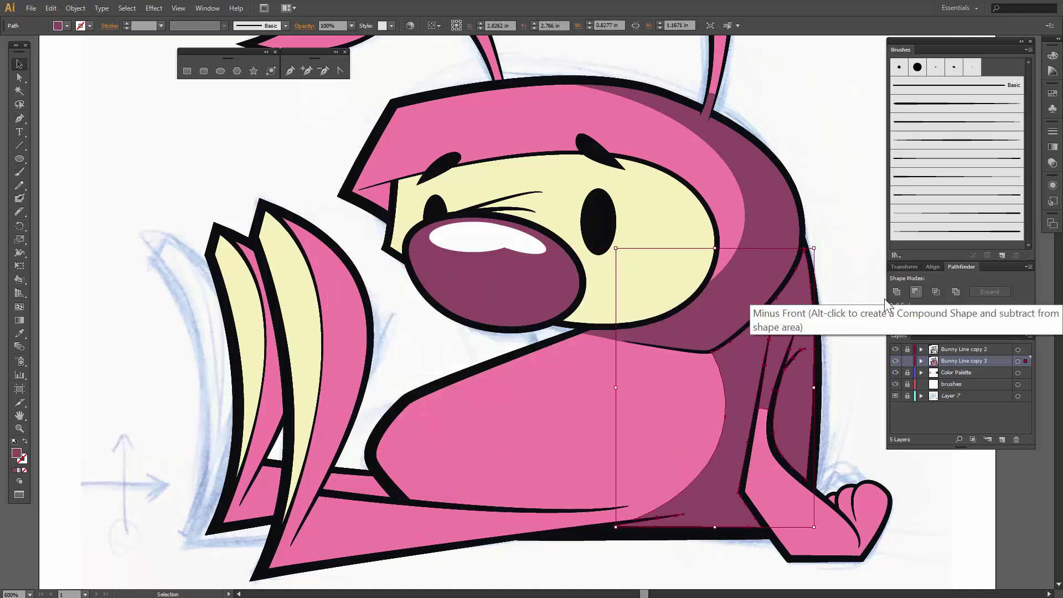
left_click(427, 345)
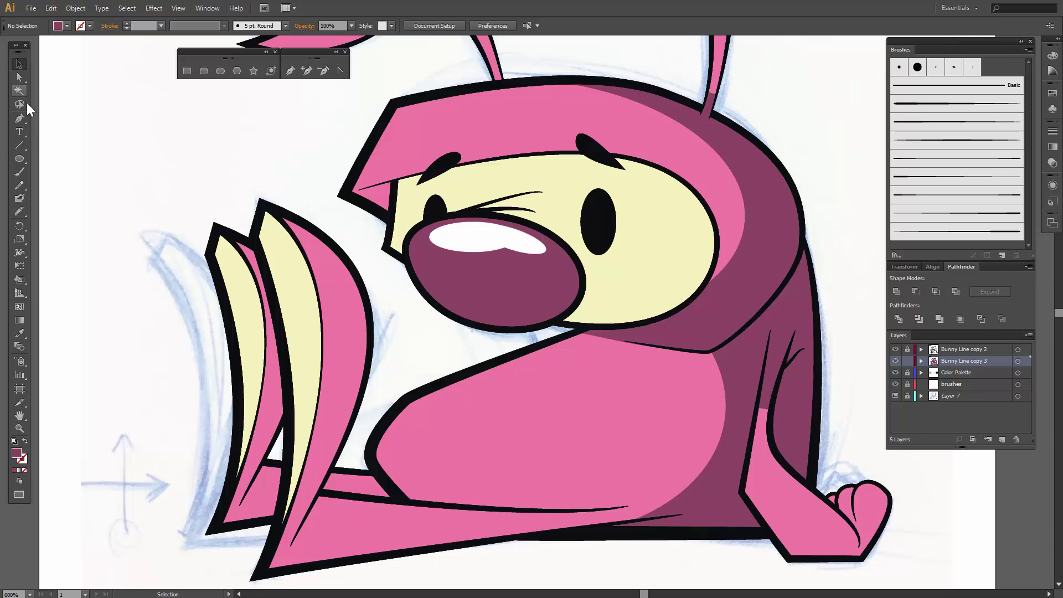
- Draw a closed curved plum shadow with the Pen tool along the arm's rear edge, from the upper arm down to the wrist
left_click(18, 119)
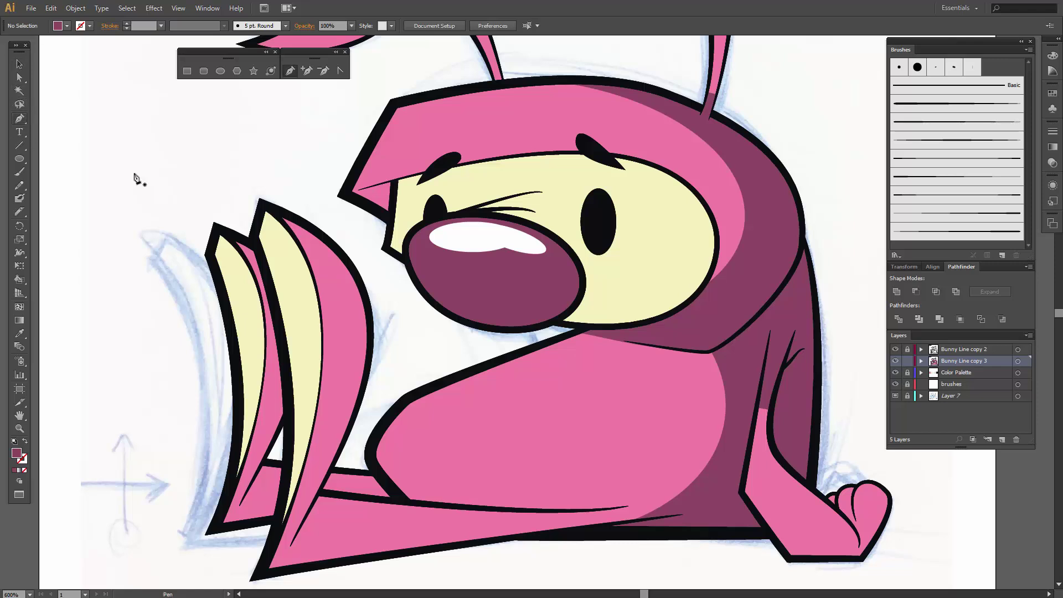
left_click(757, 409)
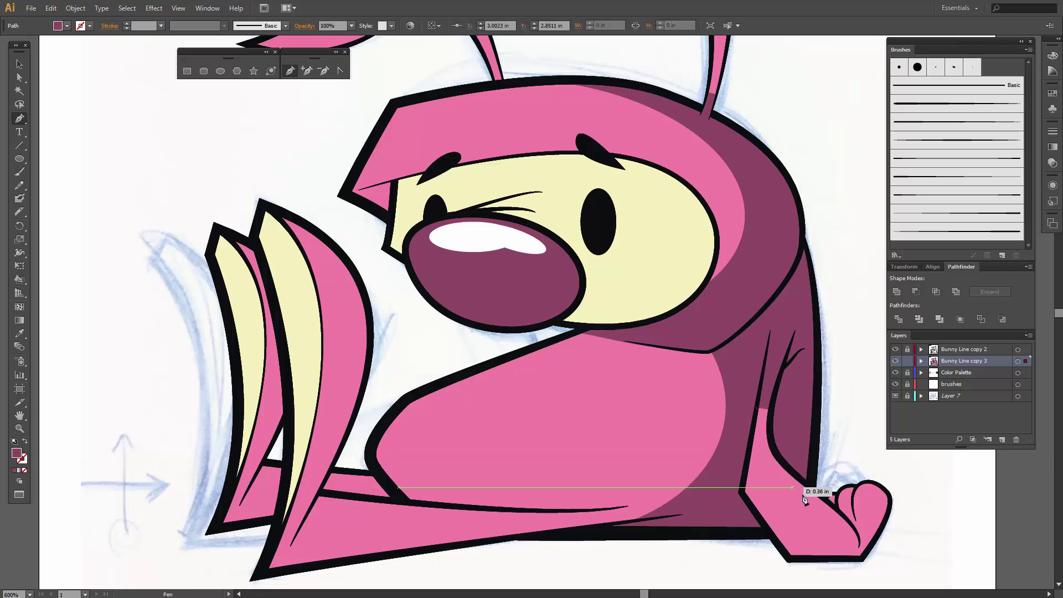
left_click_drag(825, 503, 906, 525)
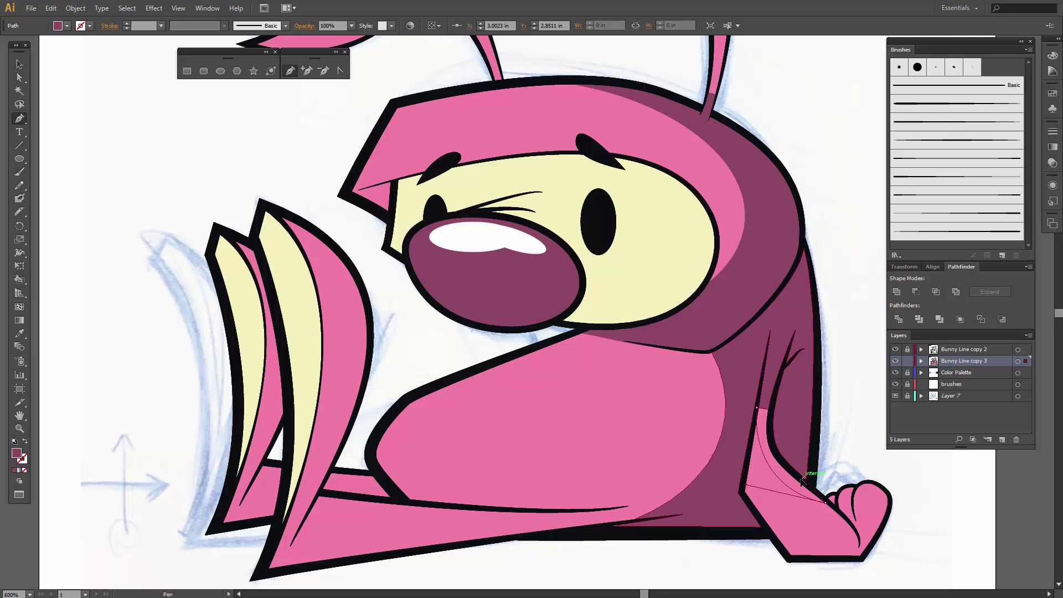
left_click_drag(825, 504, 773, 412)
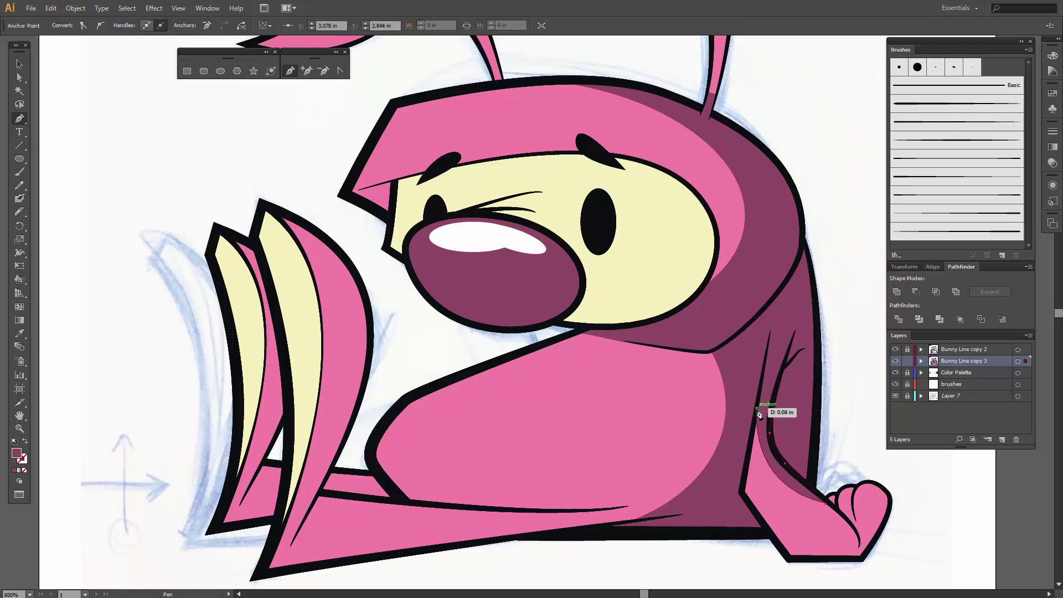
left_click(758, 409)
left_click(18, 65)
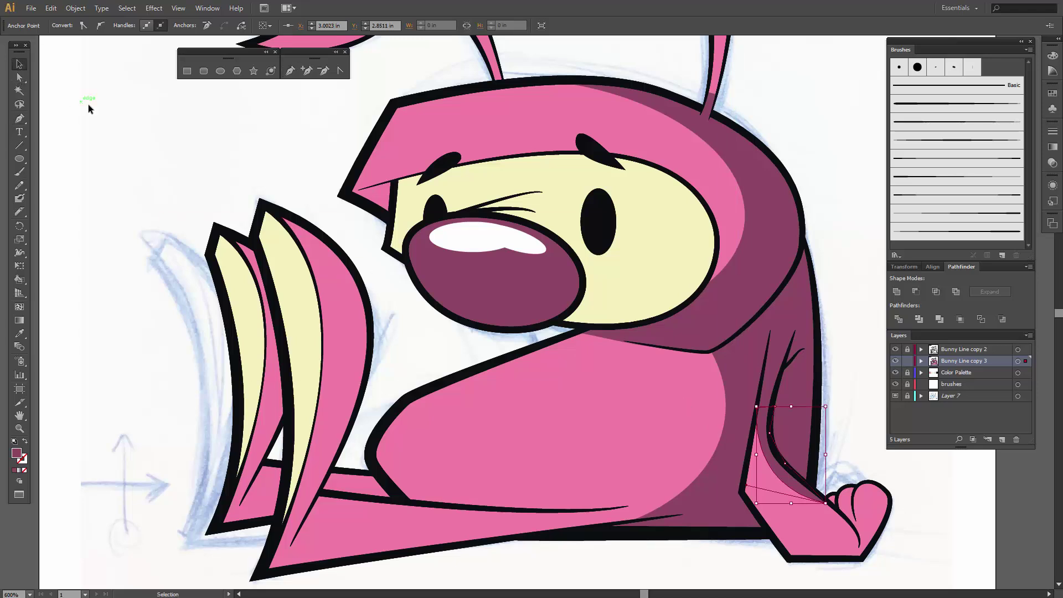
left_click(89, 104)
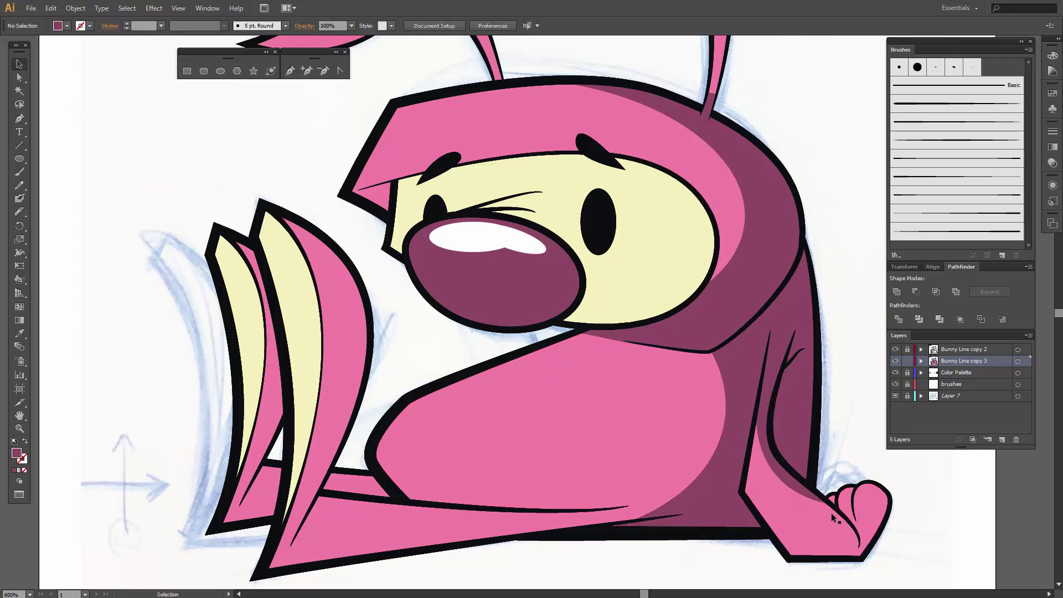
- Fill the three pink shapes of the bunny's far leg and far foot with plum
left_click(260, 509)
left_click(361, 490)
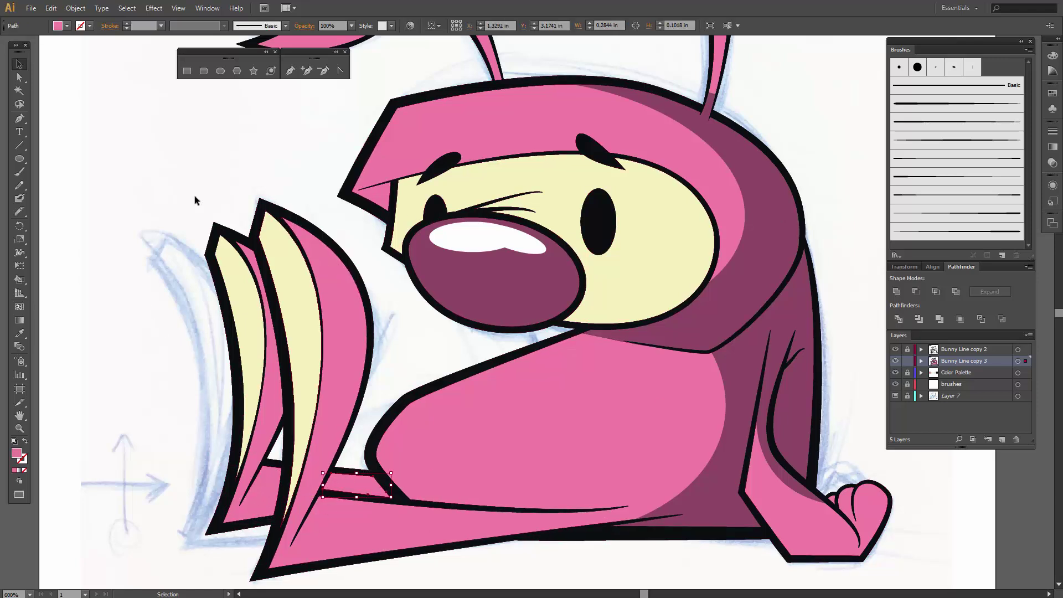
left_click(263, 489)
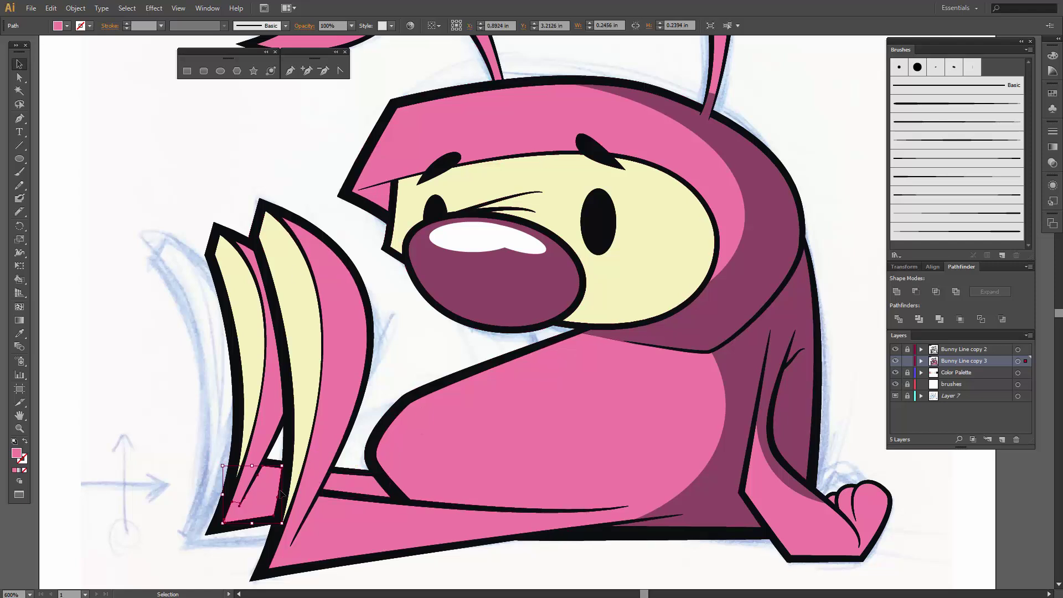
left_click(366, 483, "shift")
left_click(267, 414, "shift")
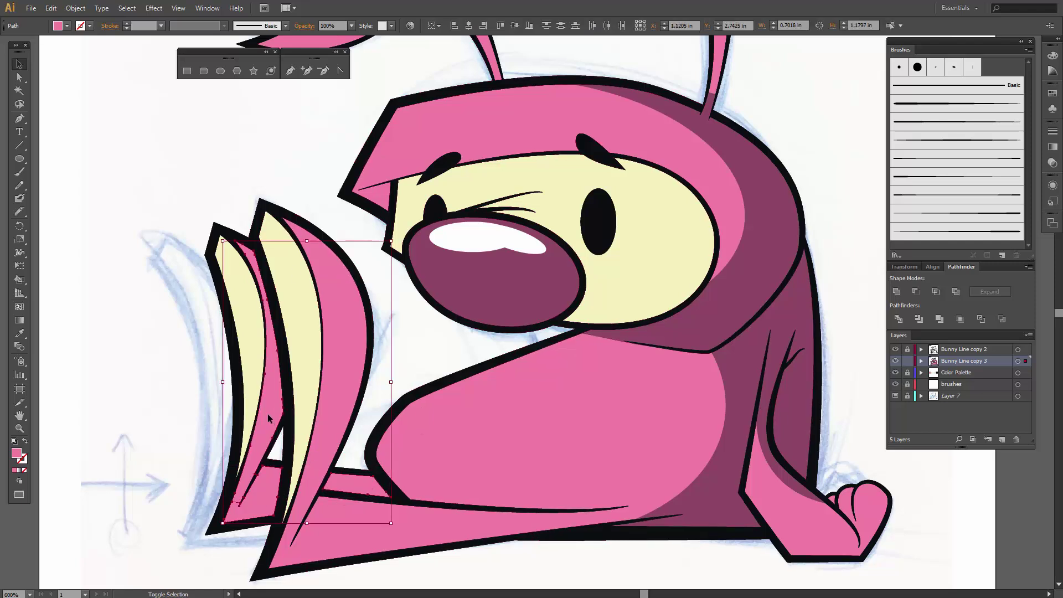
left_click(65, 28)
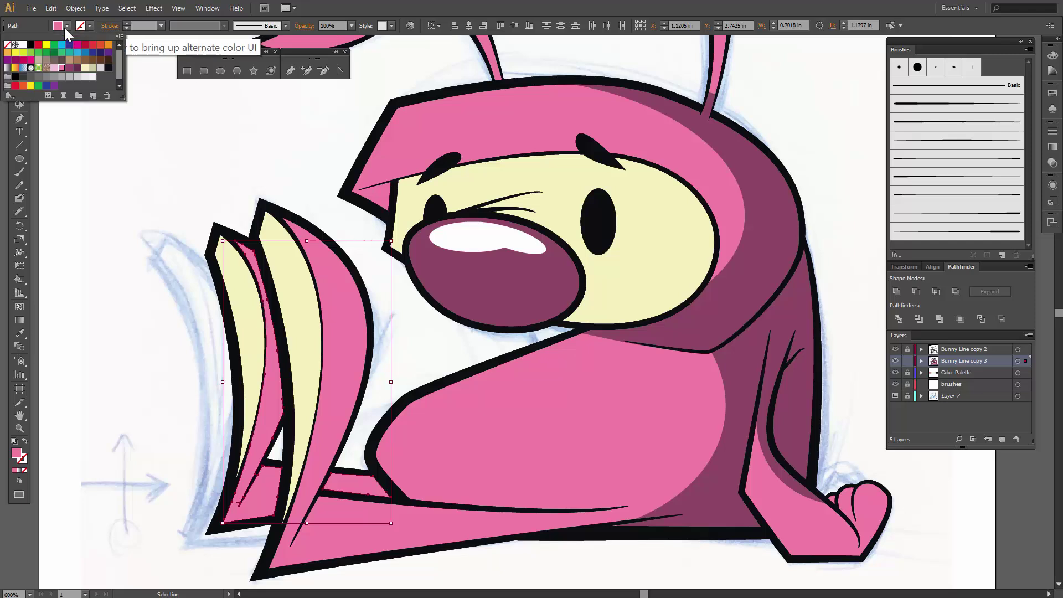
left_click(69, 67)
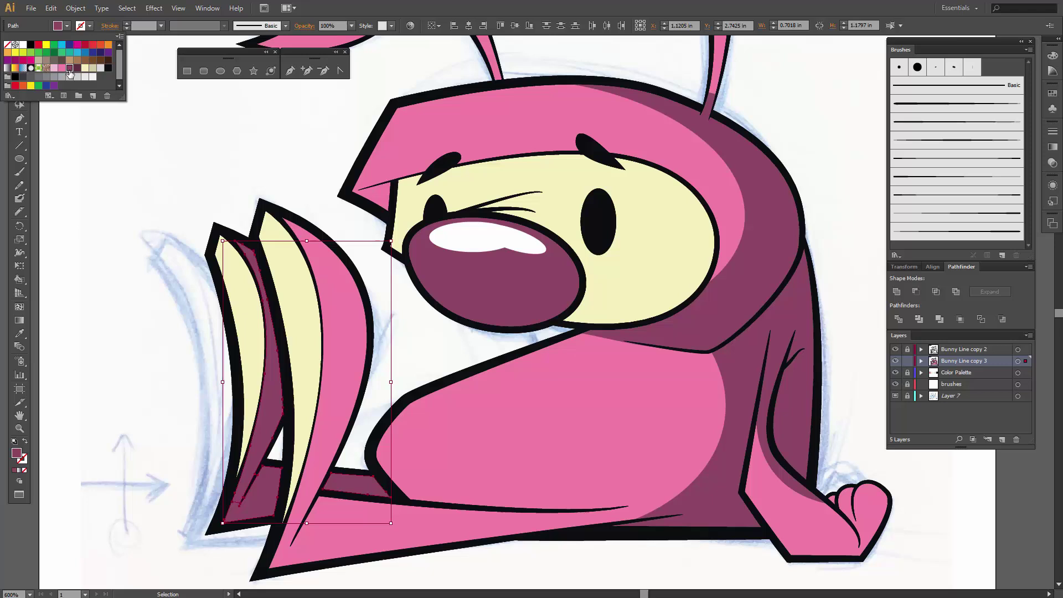
- Fill the cream sole of the far foot with the darker beige swatch
left_click(239, 295)
left_click(66, 26)
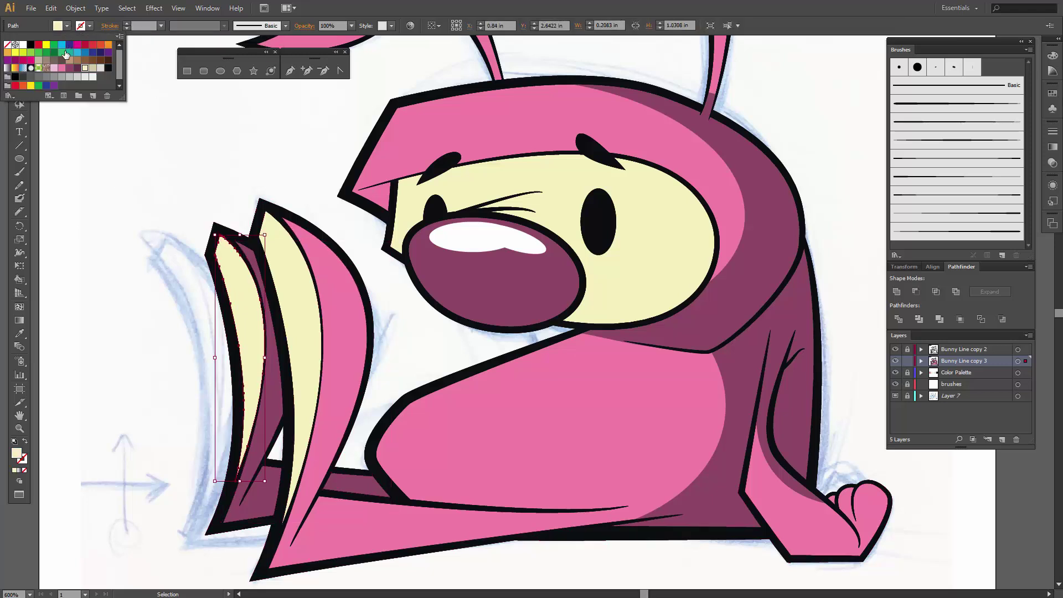
left_click(93, 68)
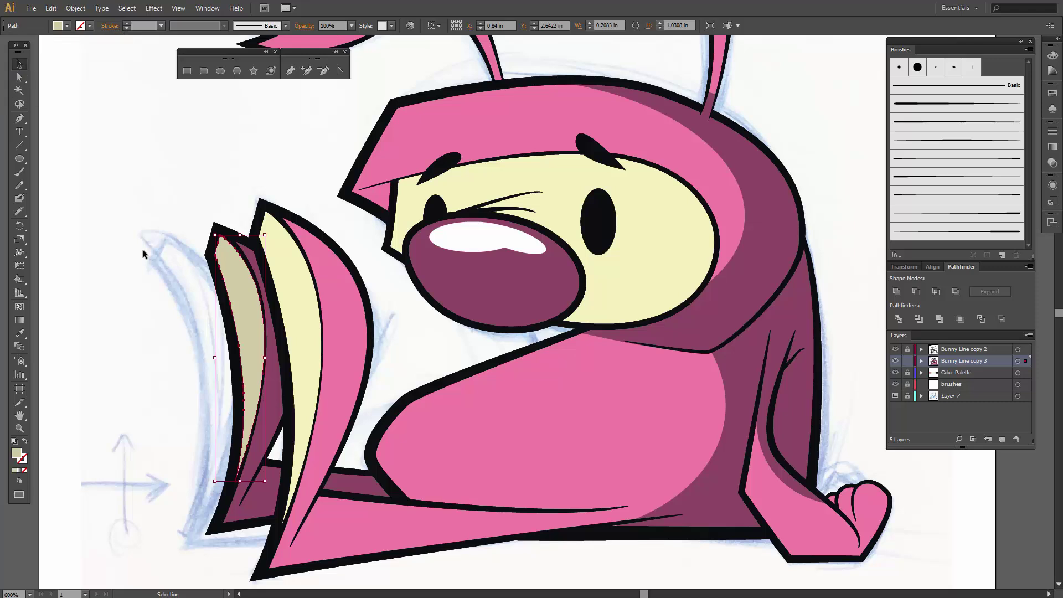
left_click(466, 380)
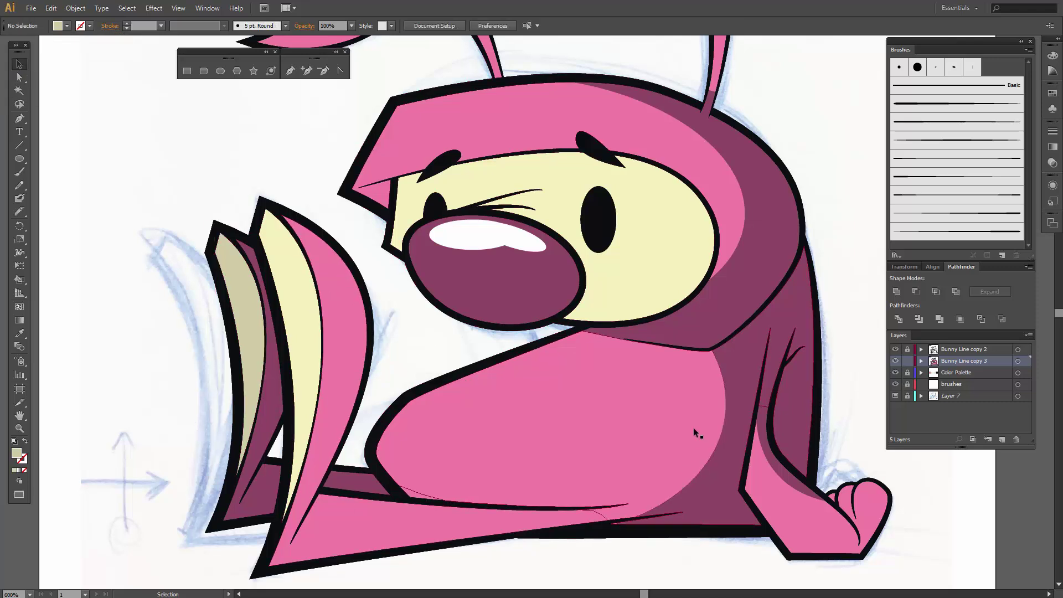
- Draw a closed curved shape about 0.17 in wide and 0.68 in high with the Pen tool along the near ear's inner edge
scroll(464, 277, "down", 1)
scroll(464, 277, "up", 5)
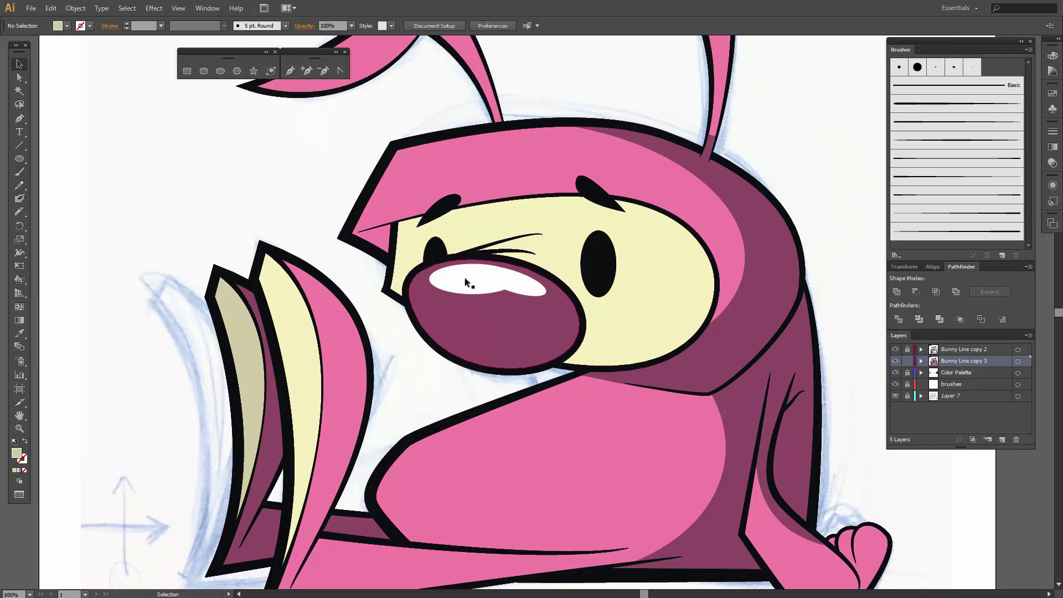
scroll(464, 278, "up", 2)
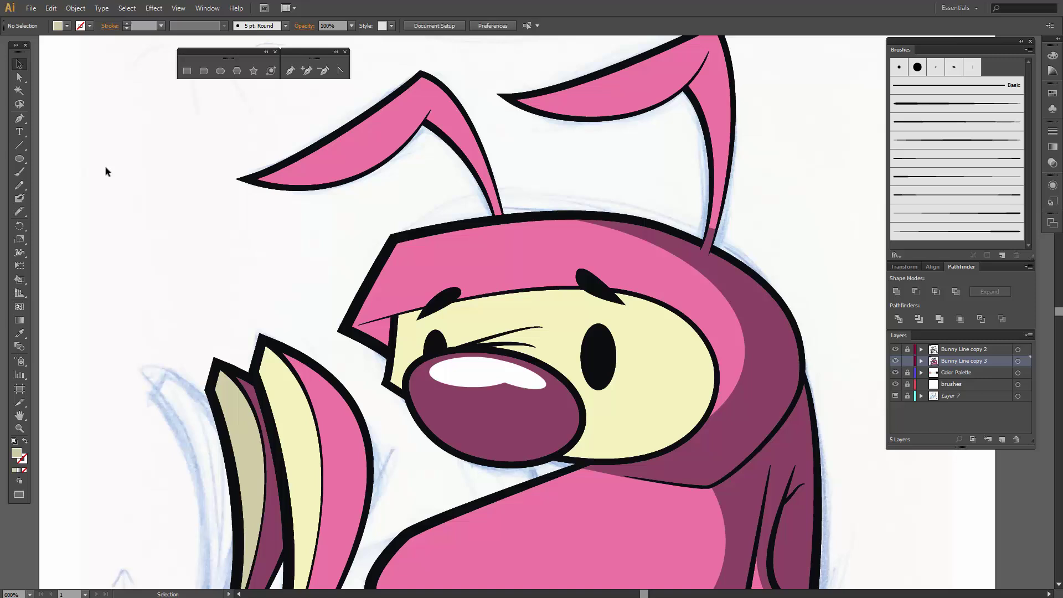
left_click(23, 118)
left_click_drag(699, 74, 715, 93)
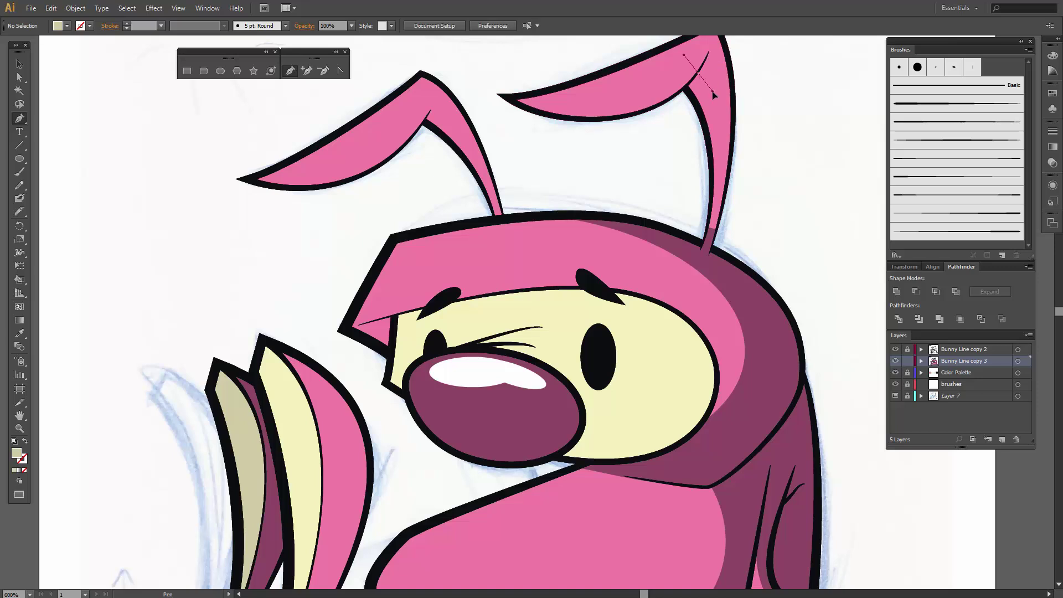
left_click(720, 220)
left_click(714, 242)
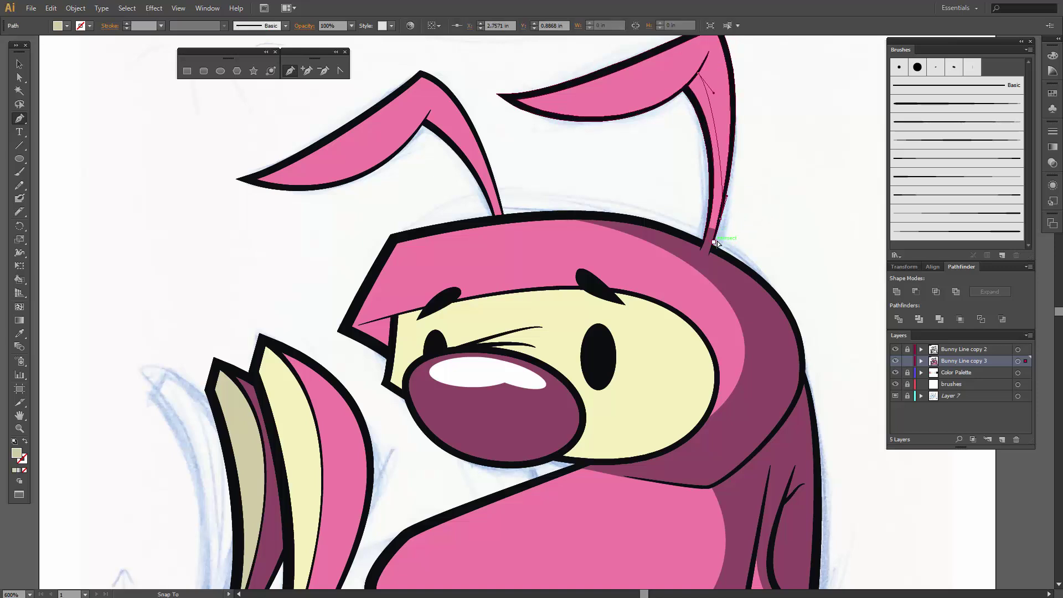
left_click_drag(715, 242, 642, 80)
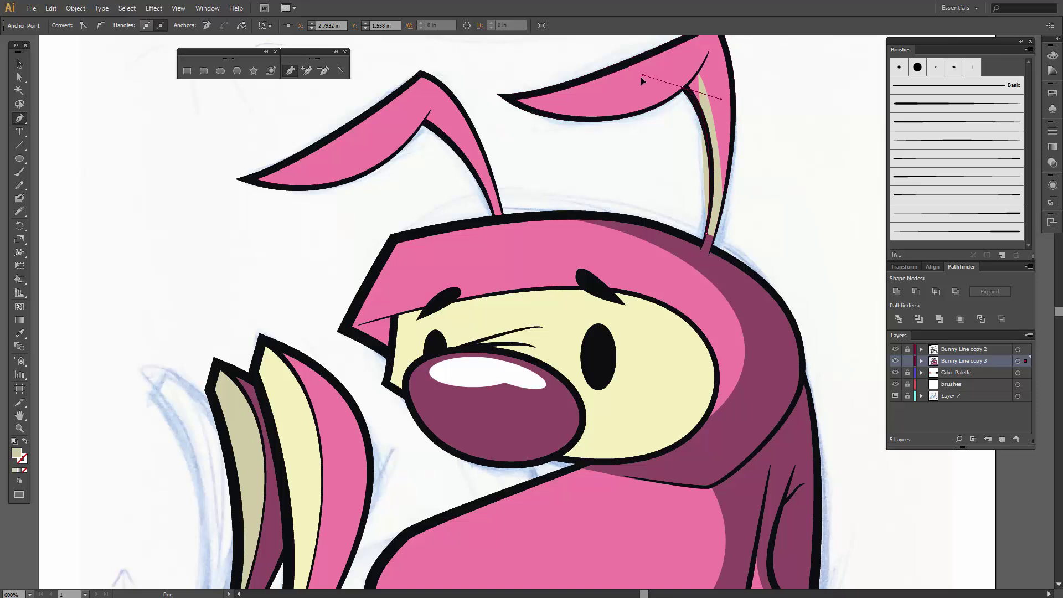
left_click(698, 76)
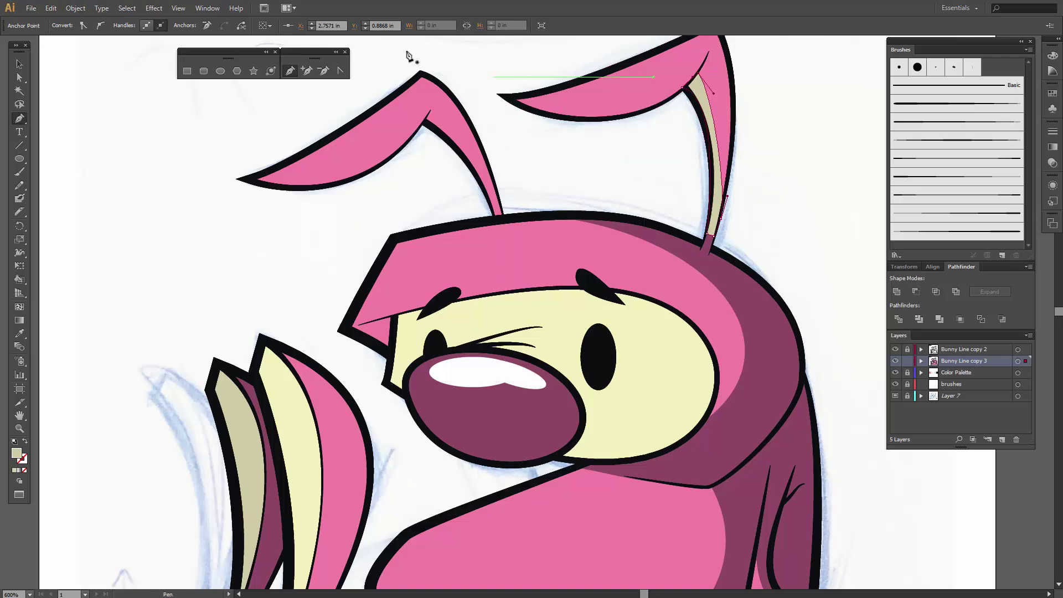
- Fill the new shape inside the near ear with the same plum as the body shadows
left_click(18, 64)
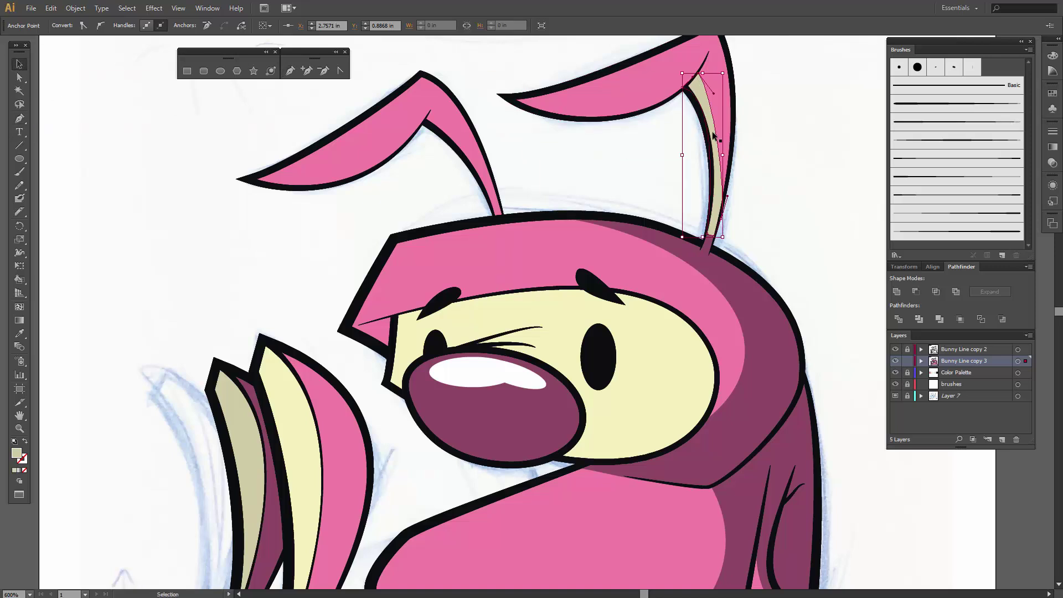
left_click(697, 93)
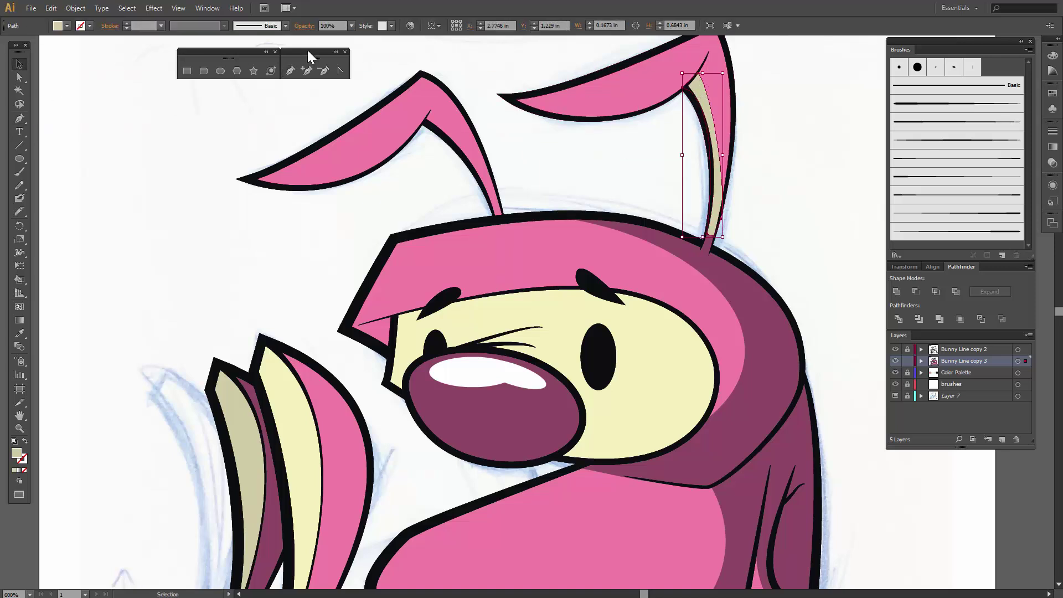
left_click(80, 26)
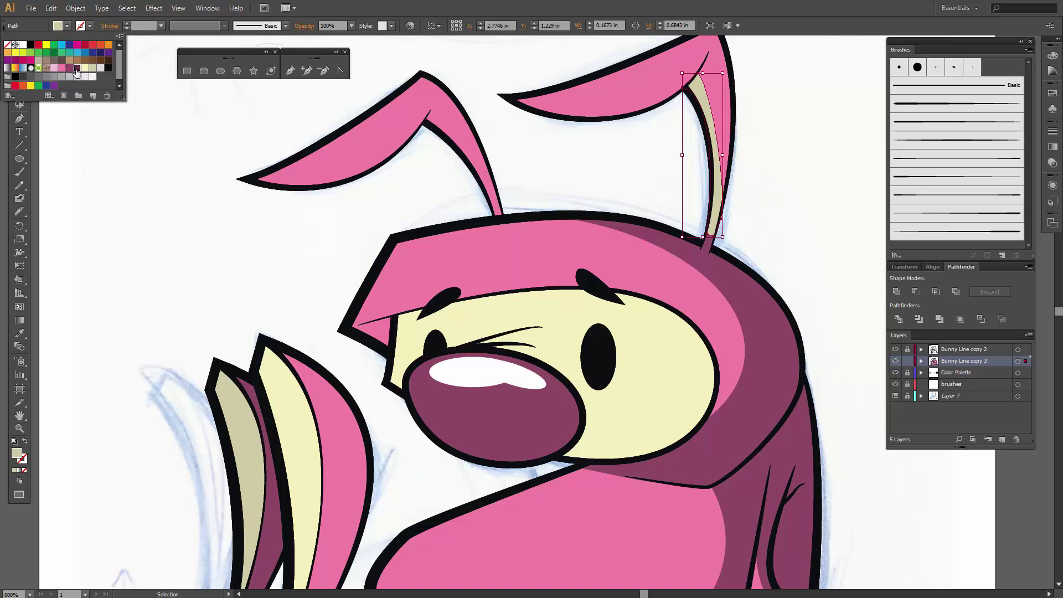
left_click(77, 69)
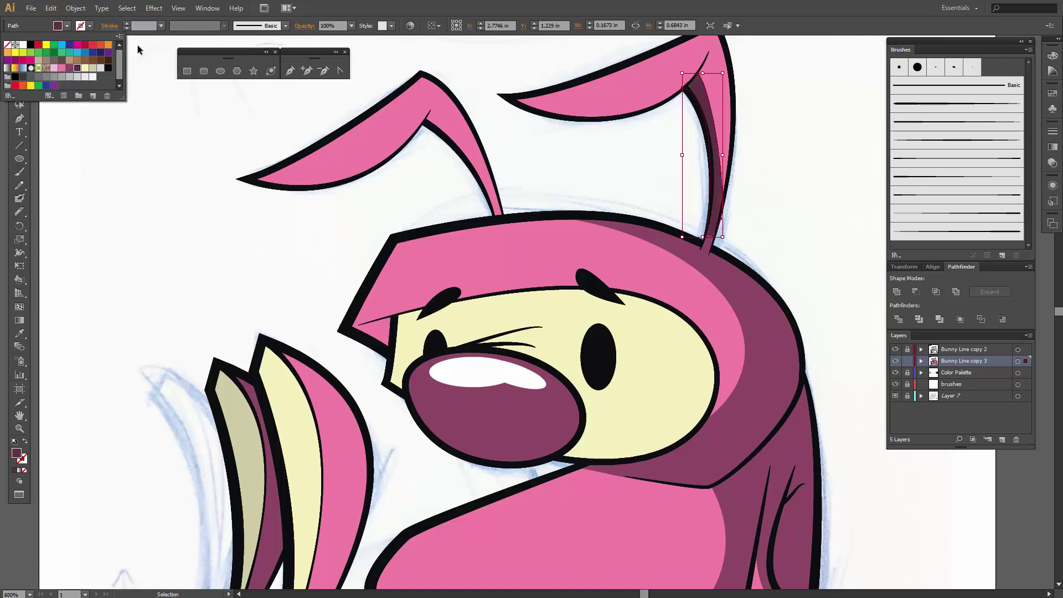
left_click(70, 68)
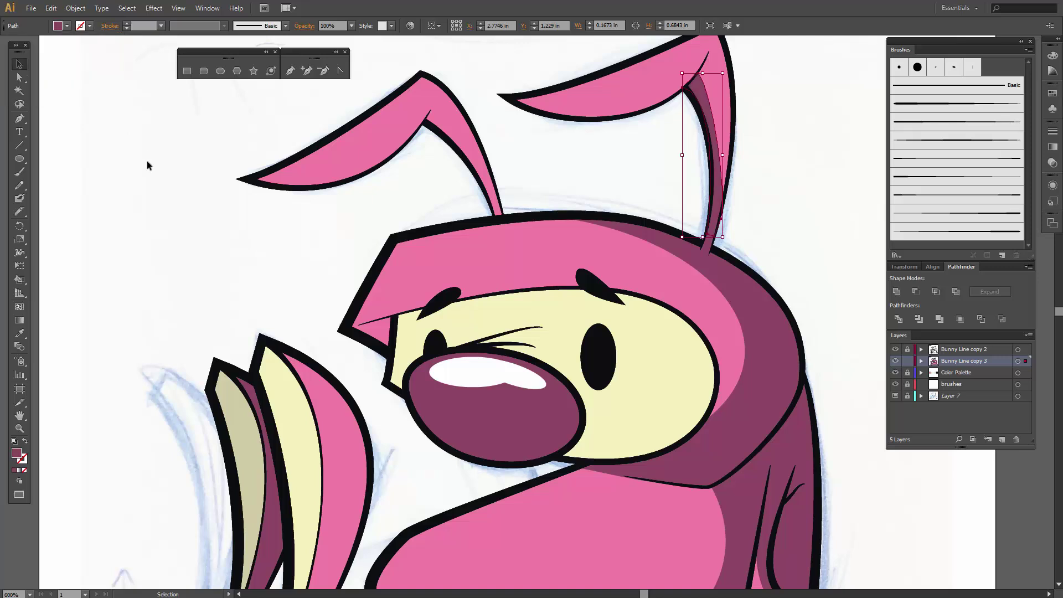
left_click(785, 195)
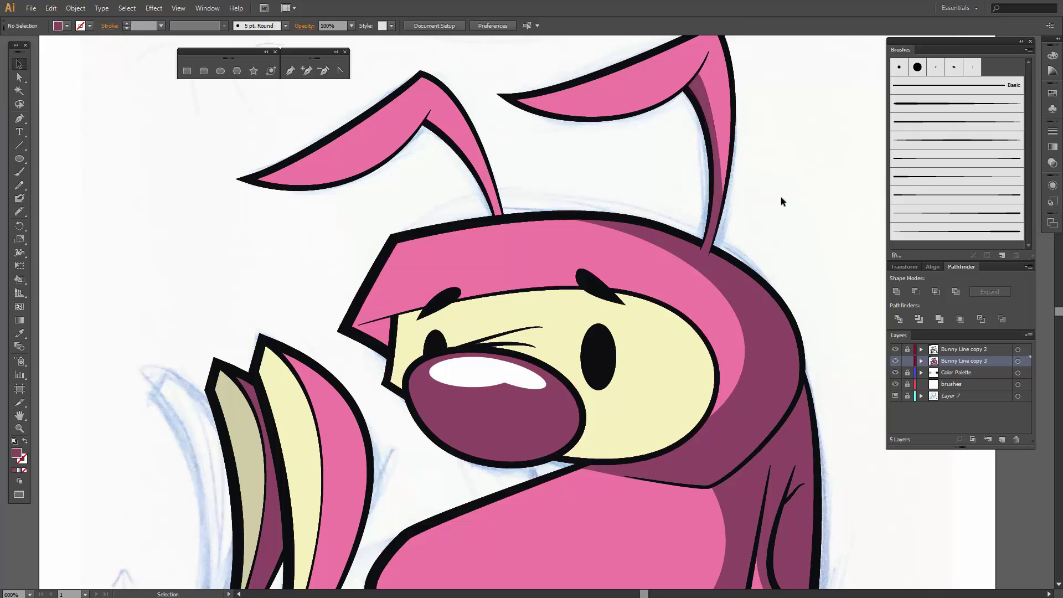
- Fill the bunny's entire far ear with plum
scroll(781, 197, "down", 1)
scroll(490, 125, "down", 1)
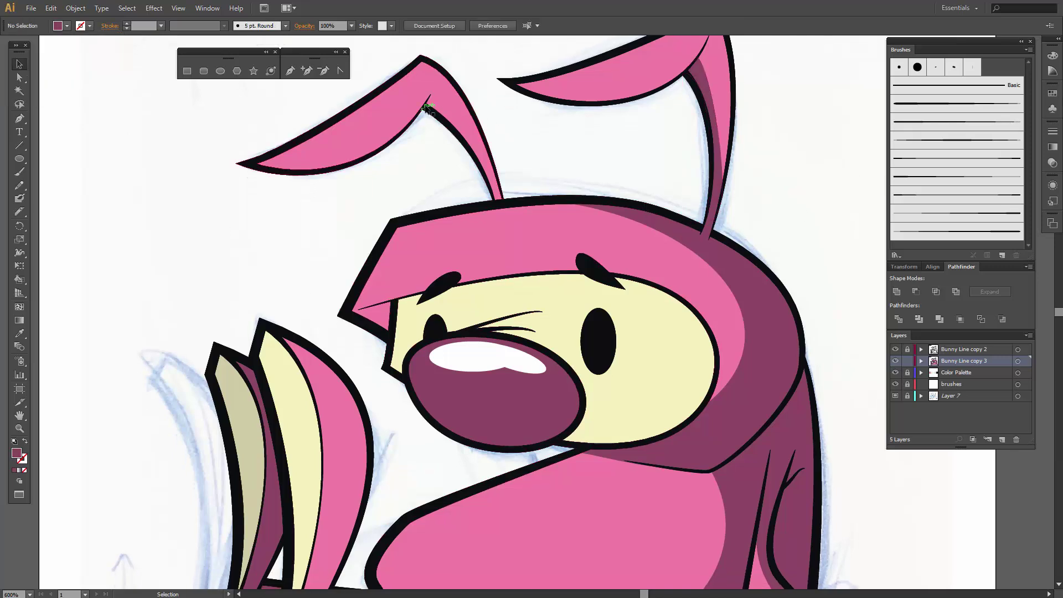
left_click(433, 93)
left_click(67, 25)
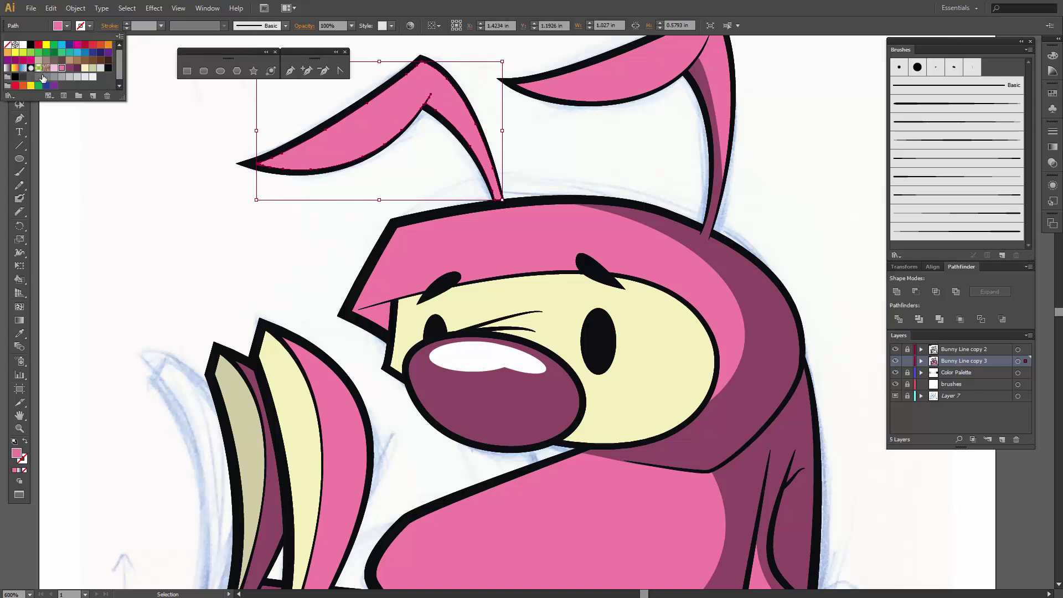
left_click(69, 68)
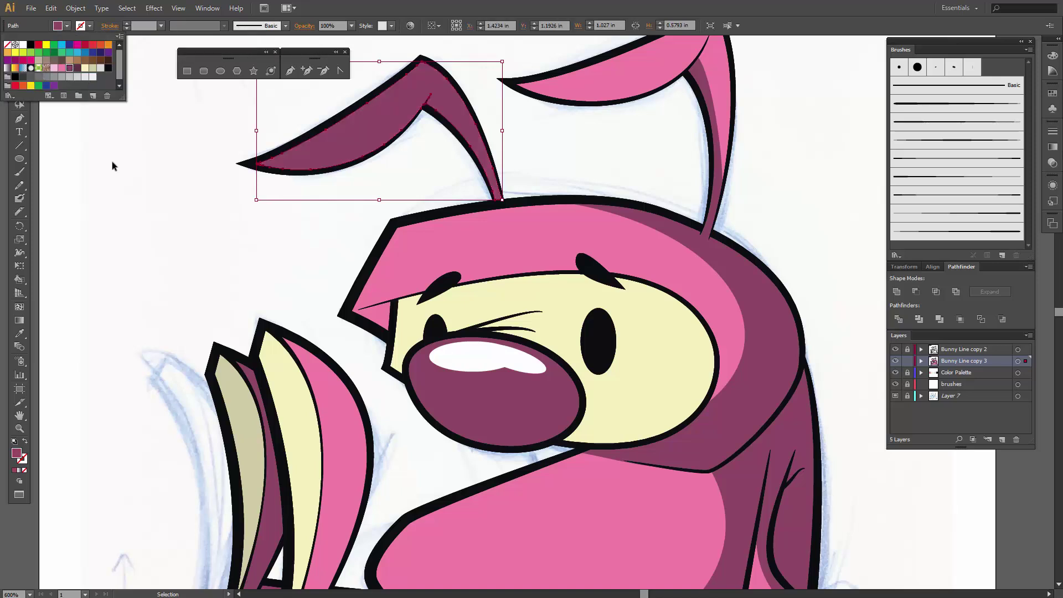
key("ctrl+minus")
left_click(240, 315)
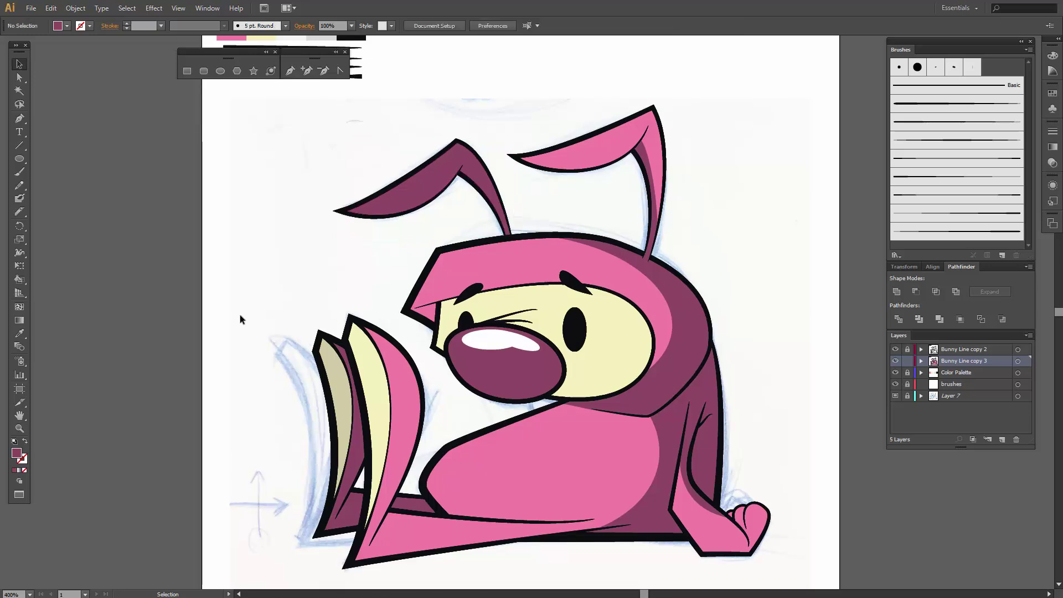
- Draw an ellipse about 1.57 in wide and 0.76 in high over the bunny's face and fill it with white
scroll(241, 315, "down", 1)
left_click(611, 351)
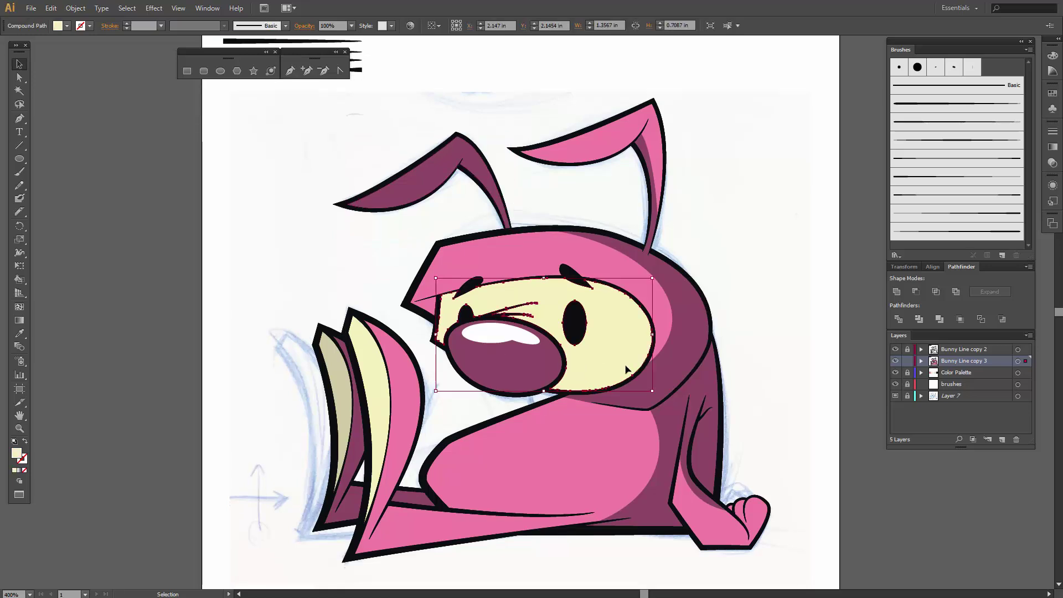
key("a")
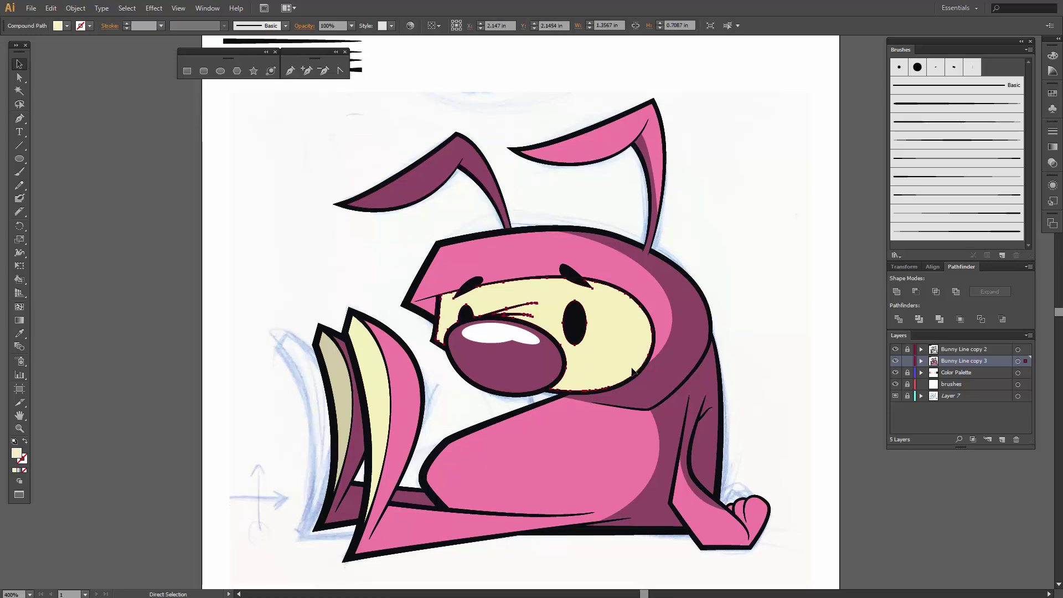
key("v")
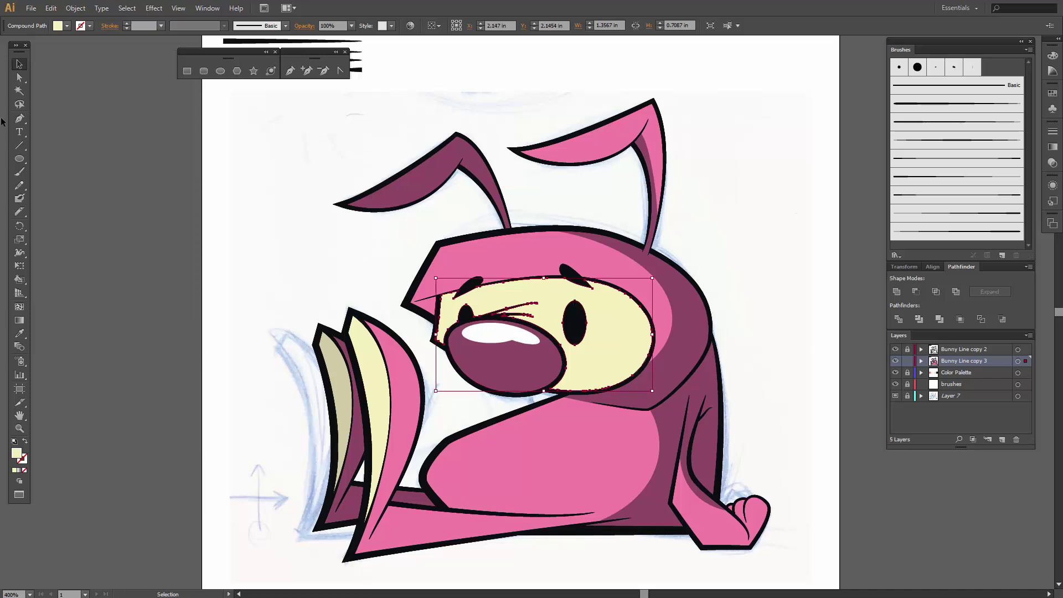
left_click(18, 159)
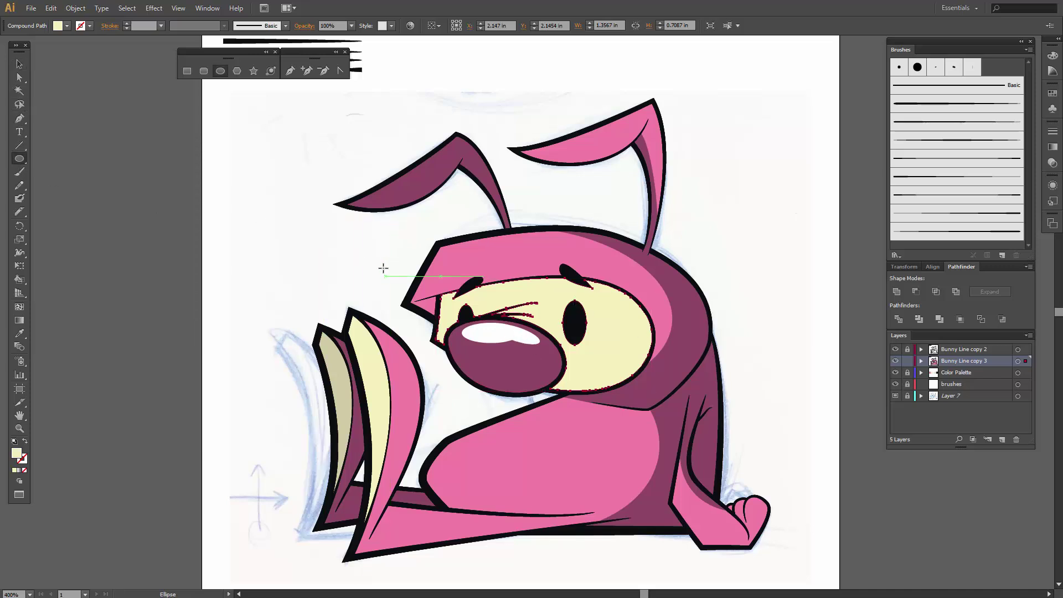
left_click_drag(377, 270, 627, 392)
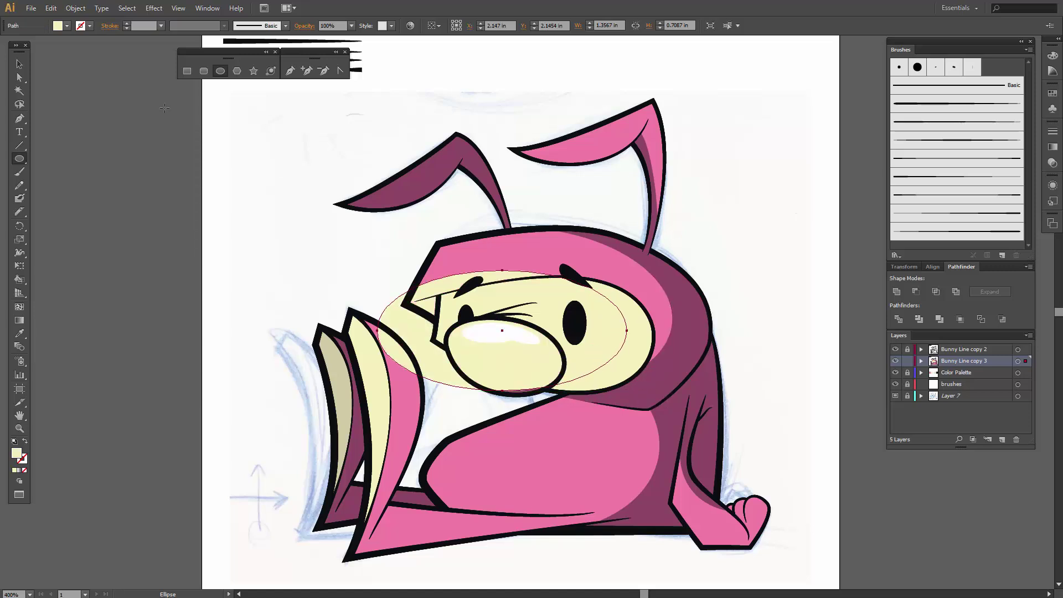
left_click(59, 26)
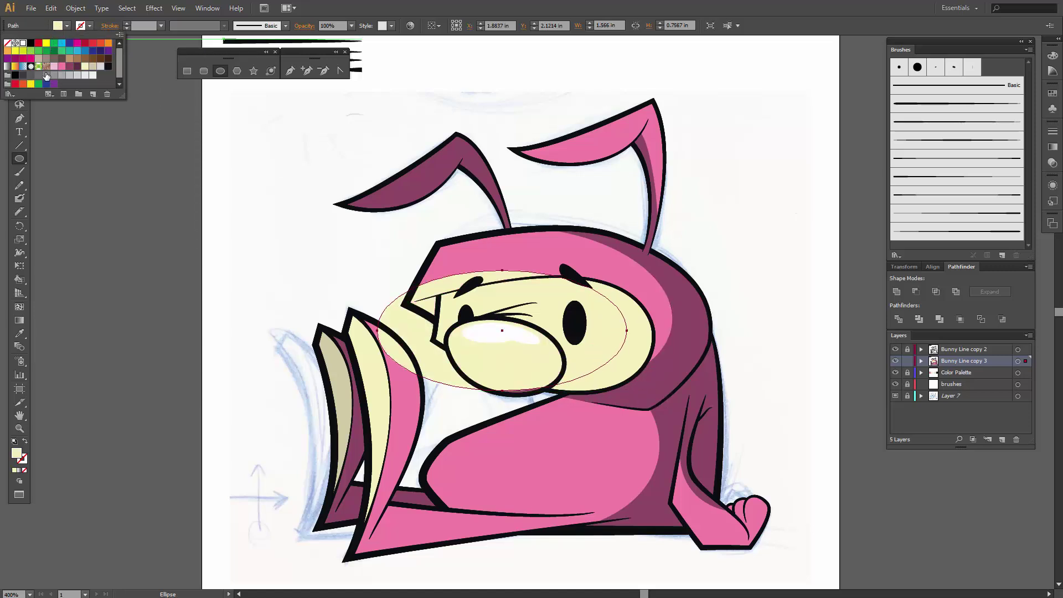
left_click(23, 43)
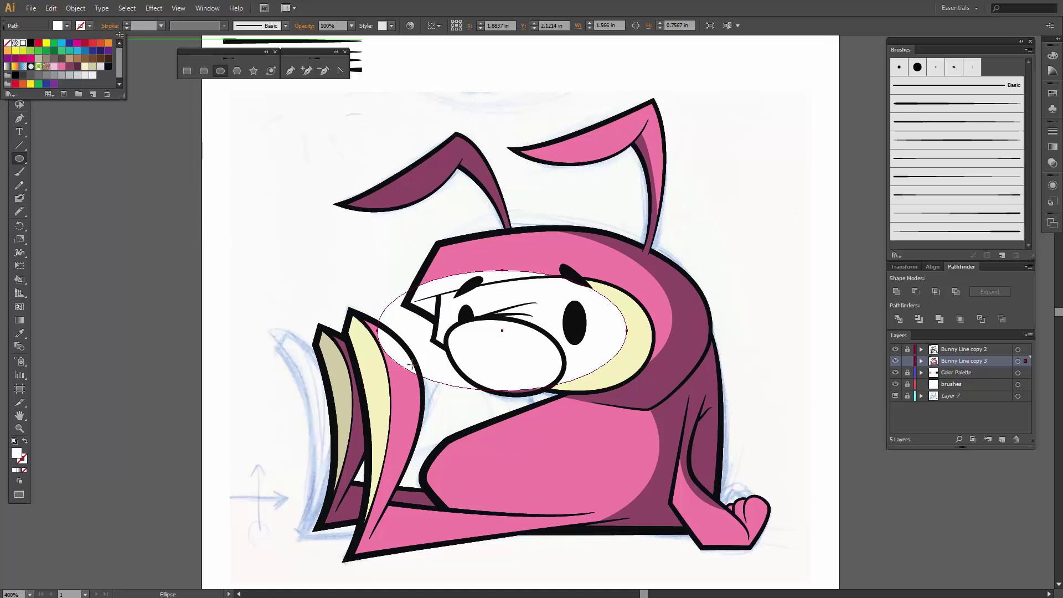
- Reshape the white face ellipse to about 1.14 in wide and 0.70 in high, and rotate it slightly clockwise
key("v")
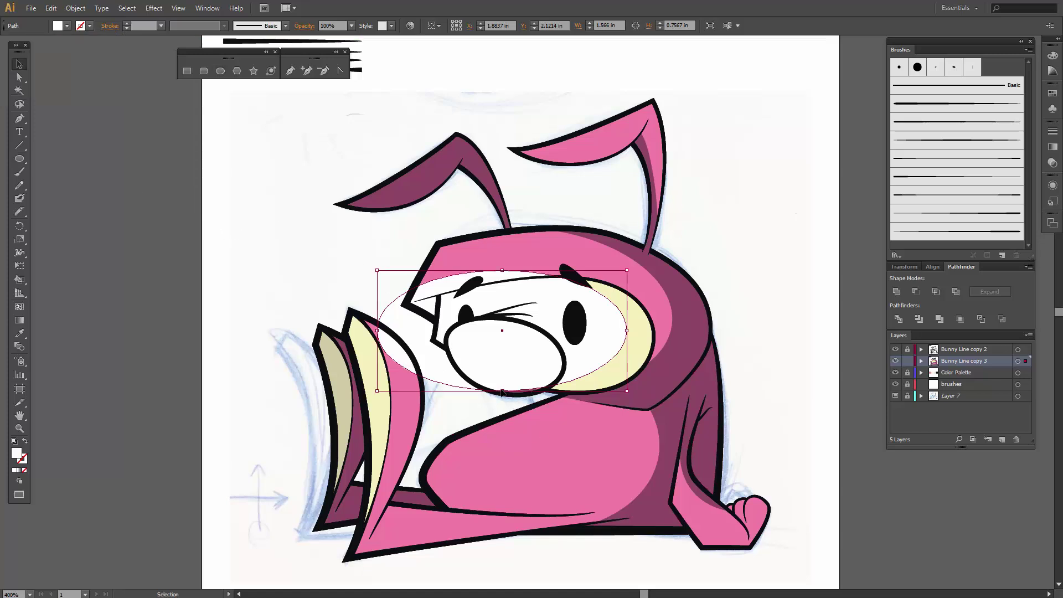
mouse_move(502, 392)
left_mouse_down()
mouse_move(503, 378)
mouse_move(505, 386)
left_mouse_up()
left_click_drag(377, 326, 453, 336)
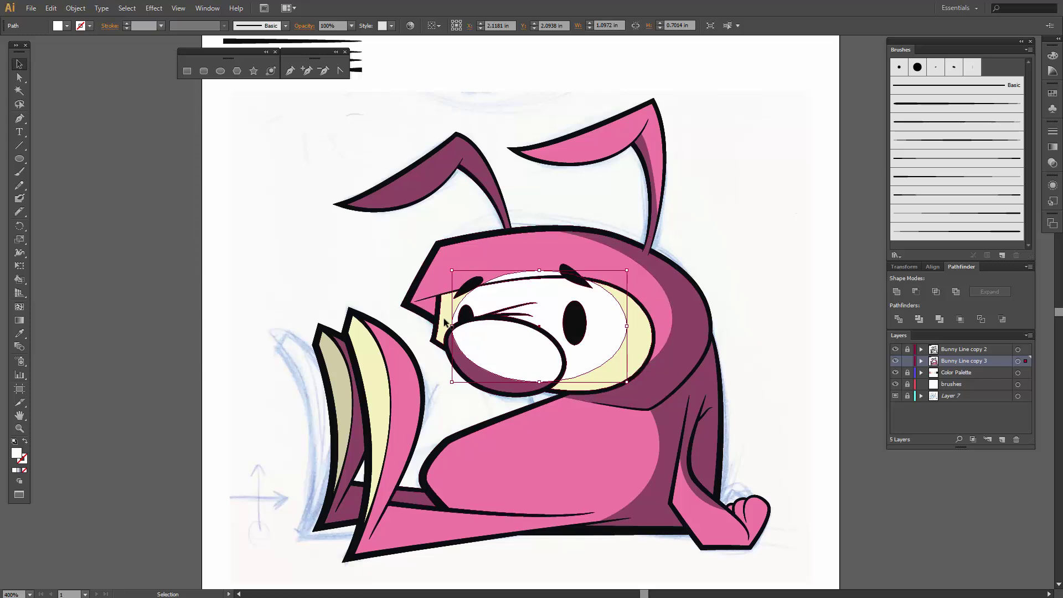
left_click_drag(451, 326, 446, 327)
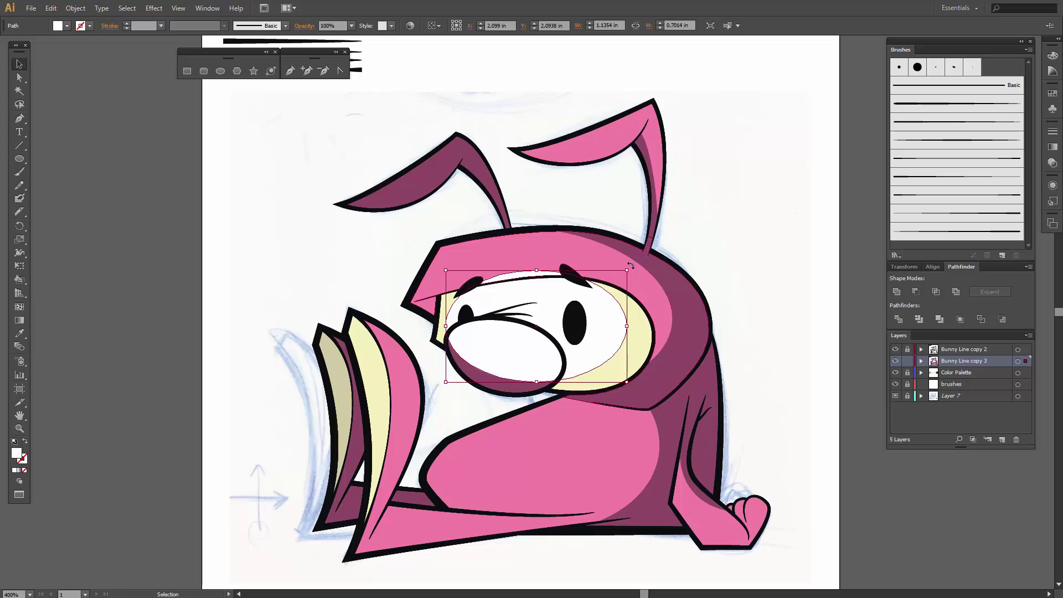
left_click_drag(636, 261, 653, 274)
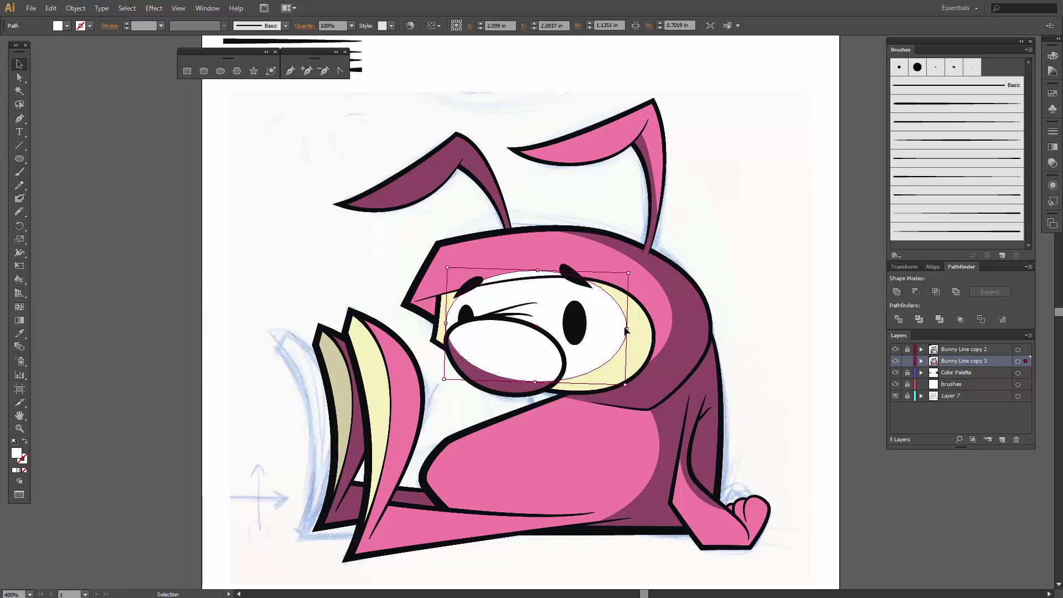
- Widen the white face ellipse to about 1.18 in, and adjust its two side anchor points and handles to follow the face outline
left_click_drag(626, 328, 635, 329)
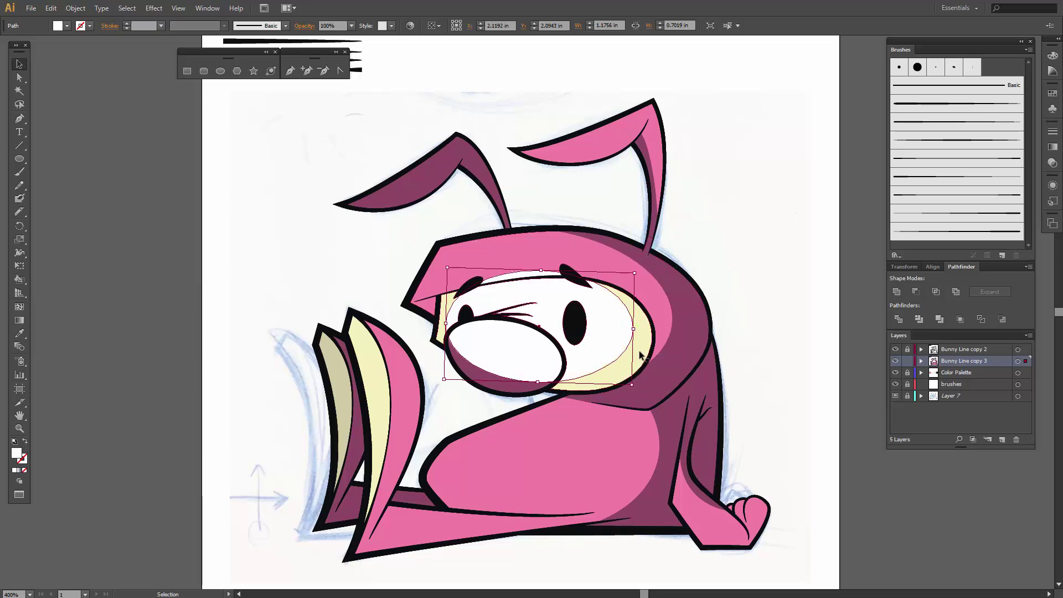
key("a")
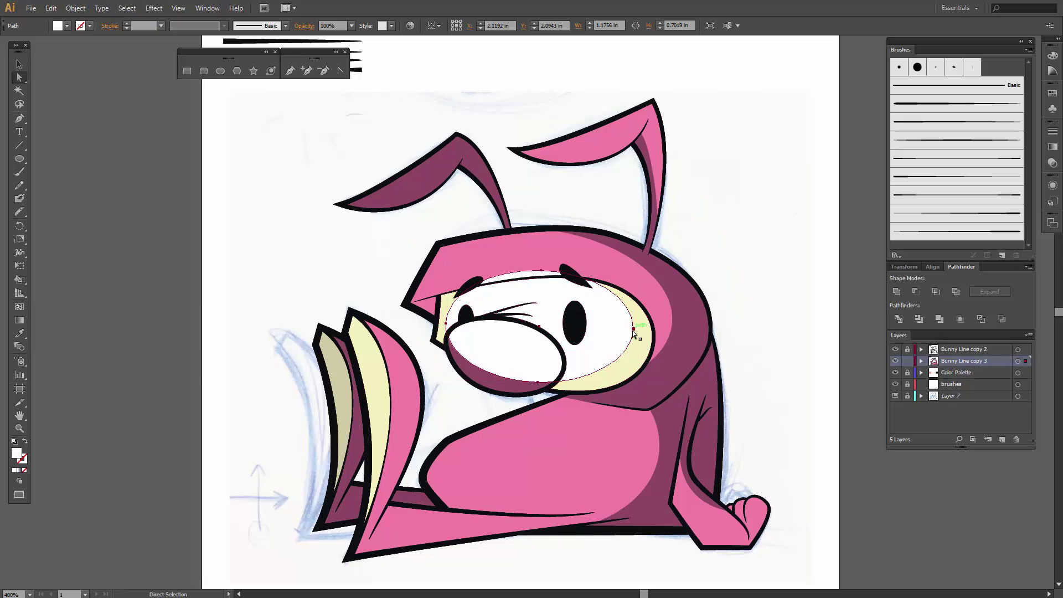
left_click(633, 330)
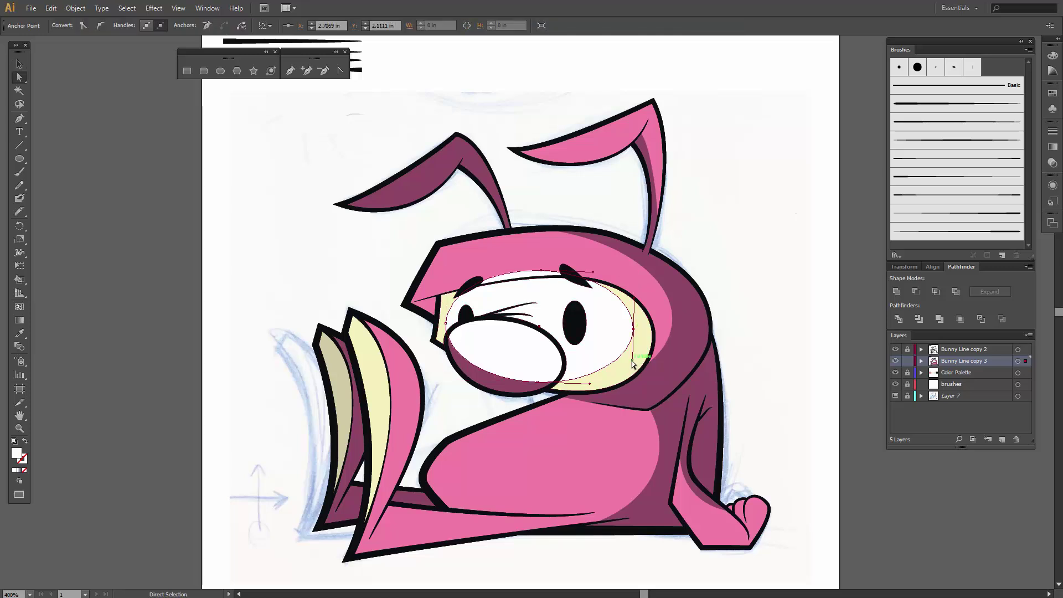
left_click_drag(634, 363, 634, 378)
left_click(445, 324)
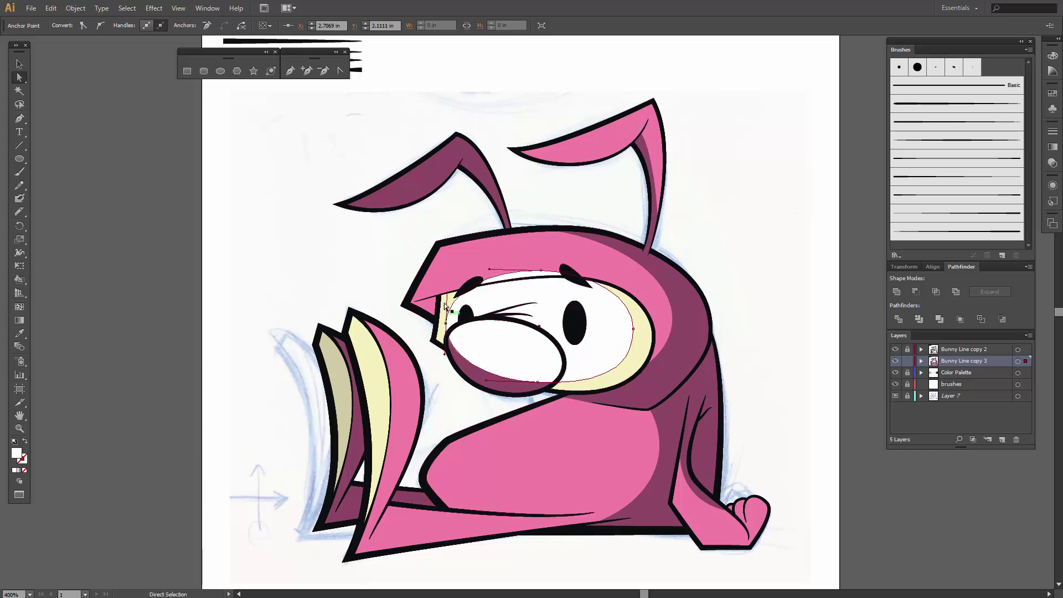
mouse_move(447, 306)
left_mouse_down()
mouse_move(451, 293)
mouse_move(443, 326)
left_mouse_up()
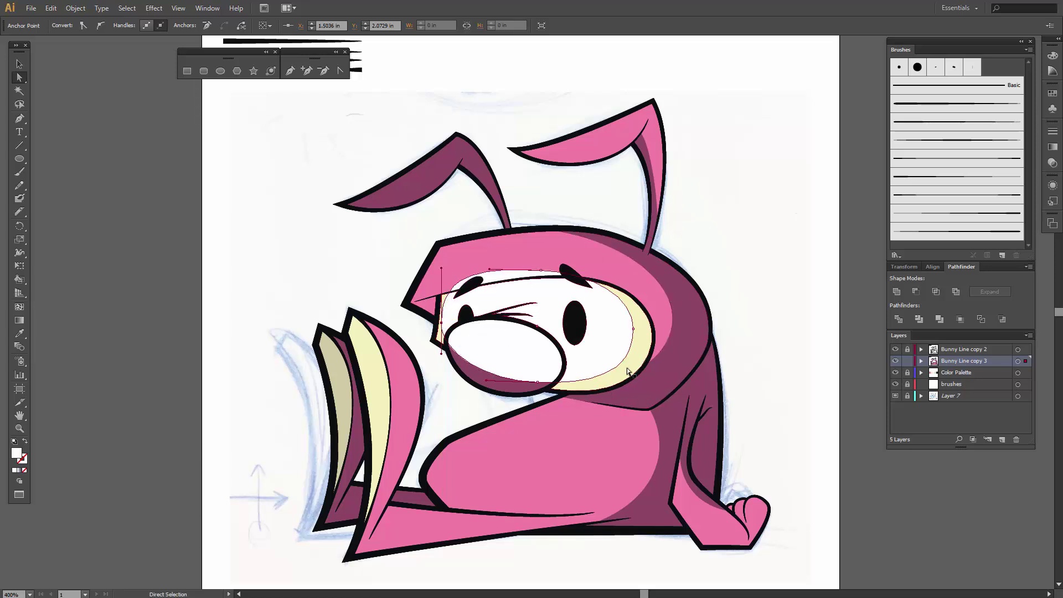
- Fill the cream face shape around the white ellipse with darker beige
left_click(629, 342)
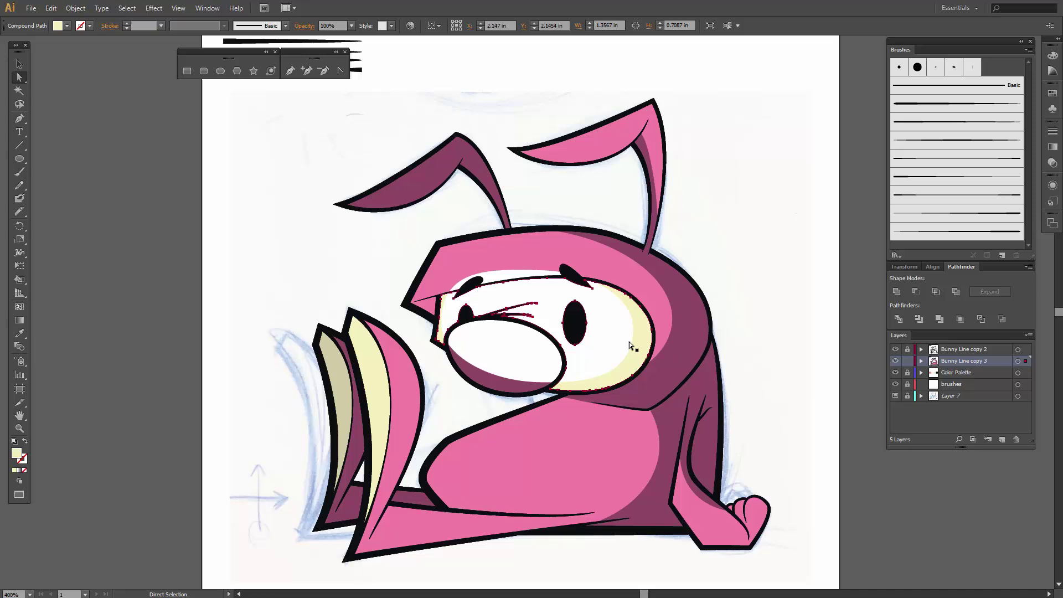
left_click(66, 26)
left_click(93, 68)
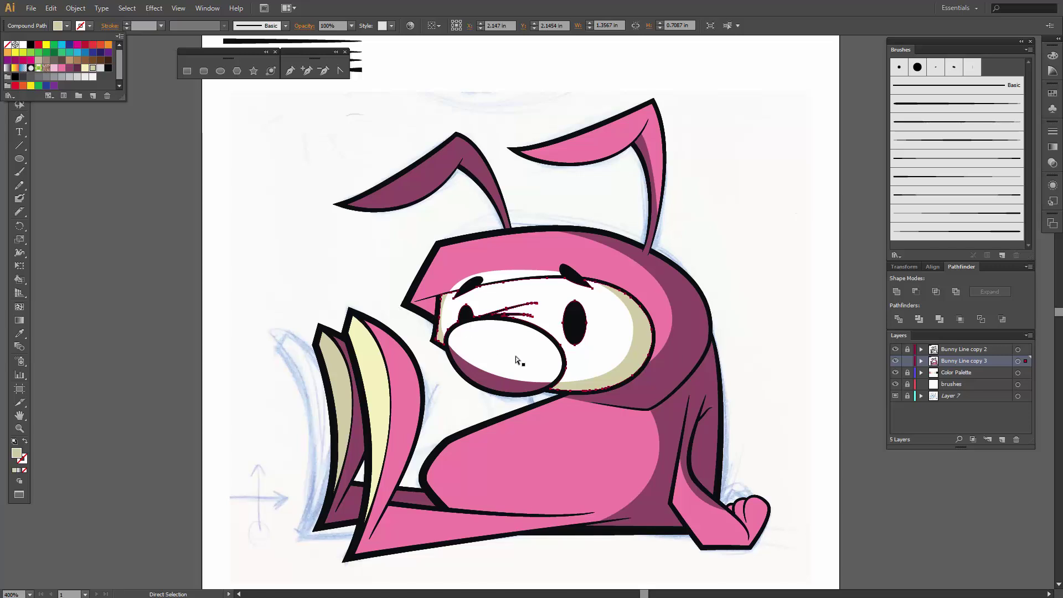
- Subtract the white ellipse from the darker beige face shape with Minus Front, leaving shading along the face's edges
key("v")
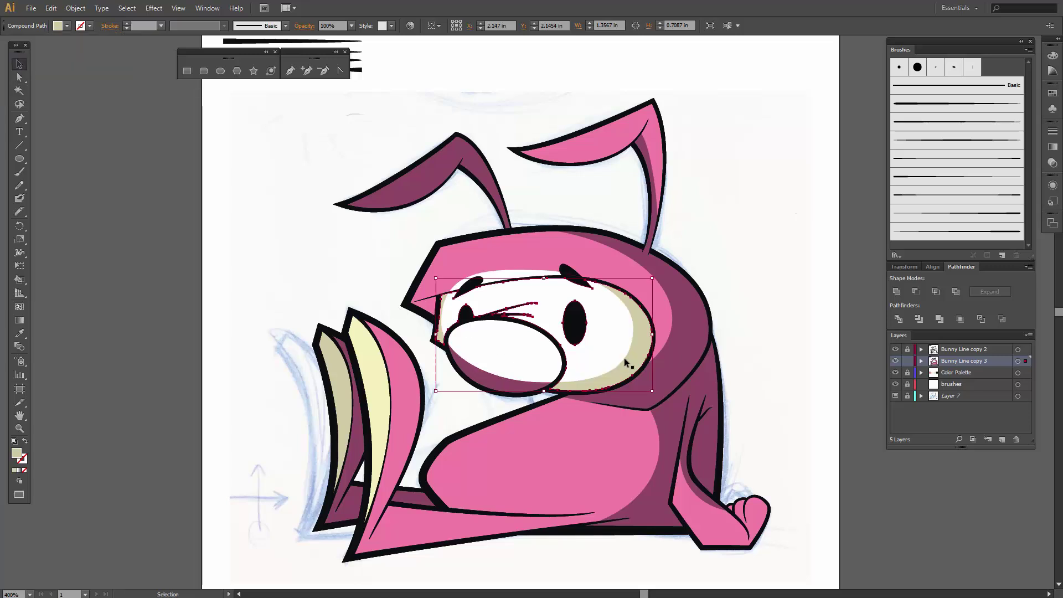
left_click(616, 335, "shift")
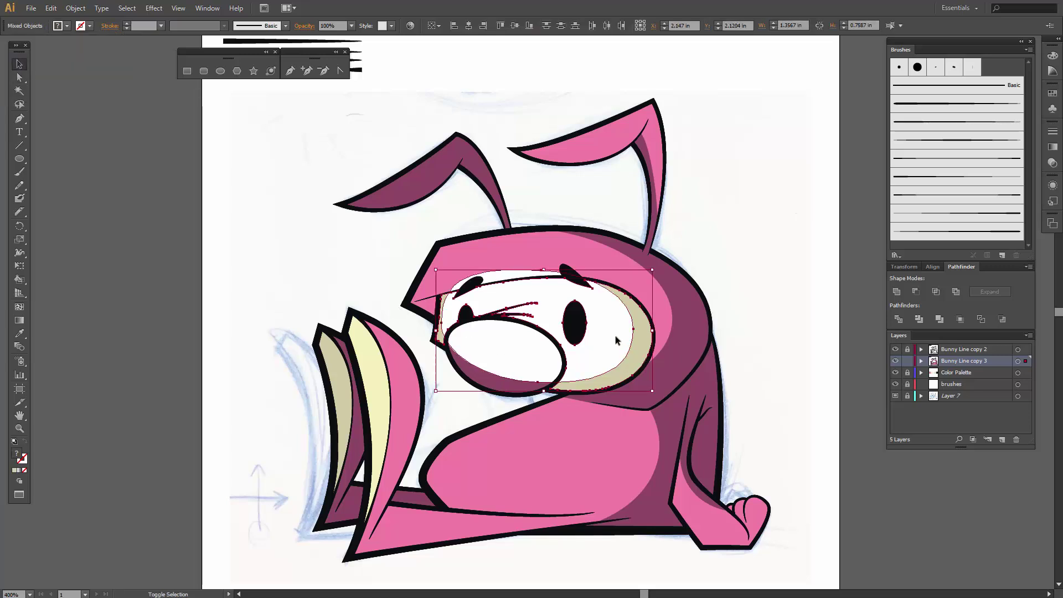
left_click(917, 290)
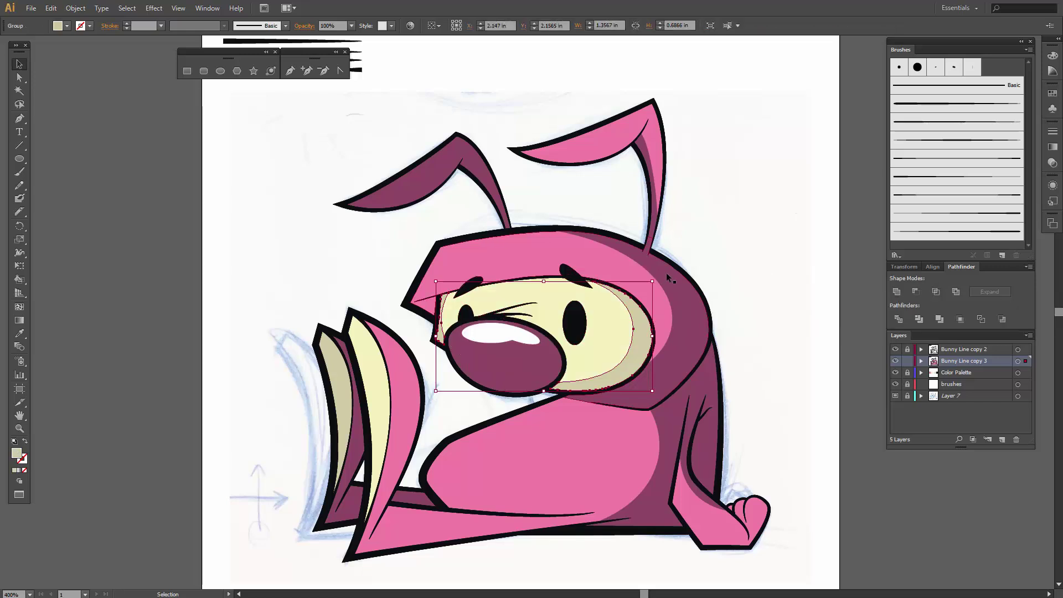
left_click(755, 235)
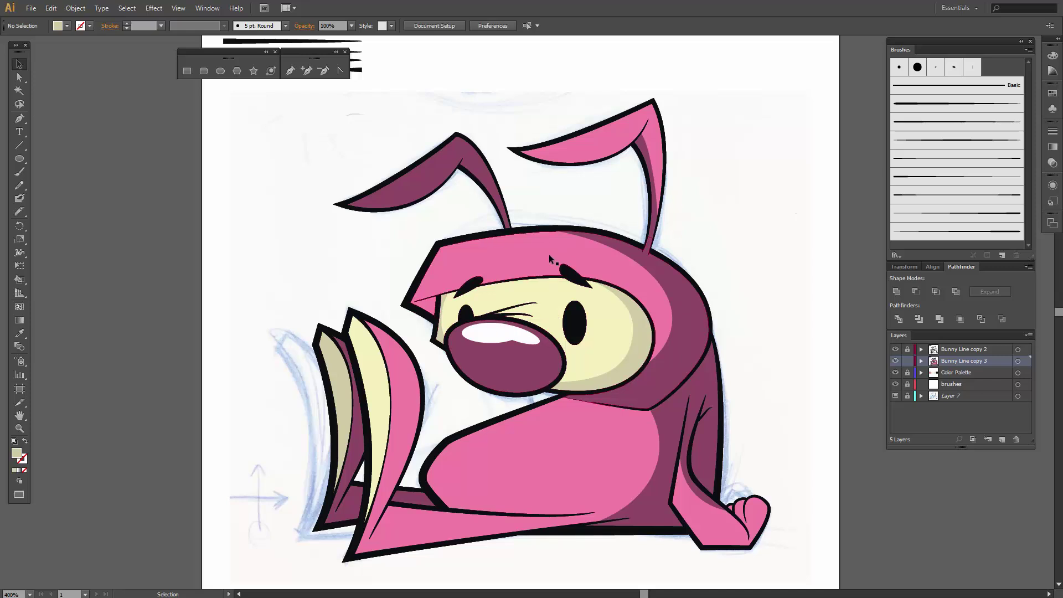
scroll(546, 294, "down", 1)
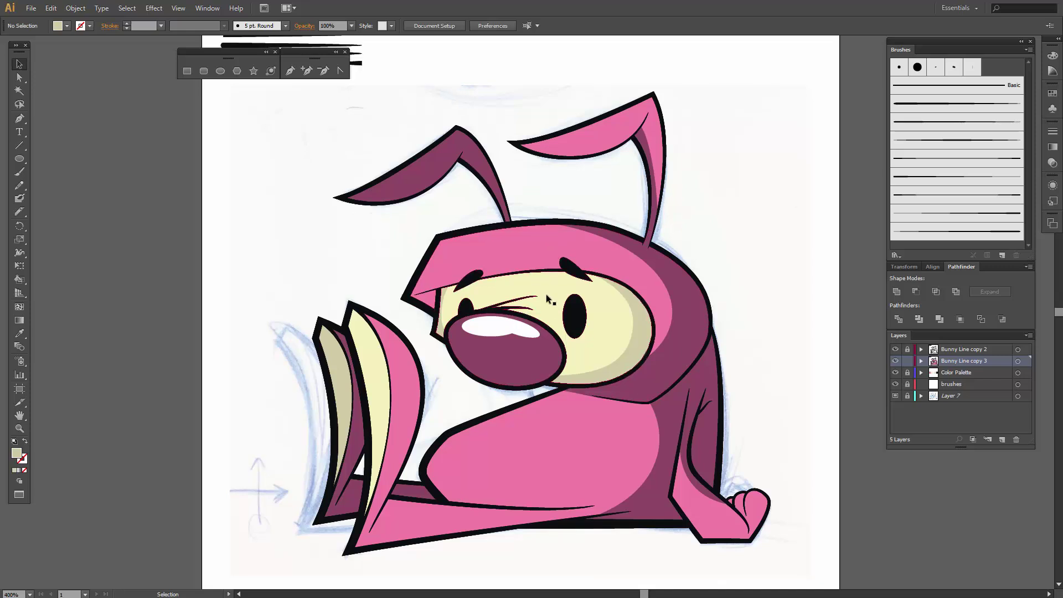
left_click(507, 364)
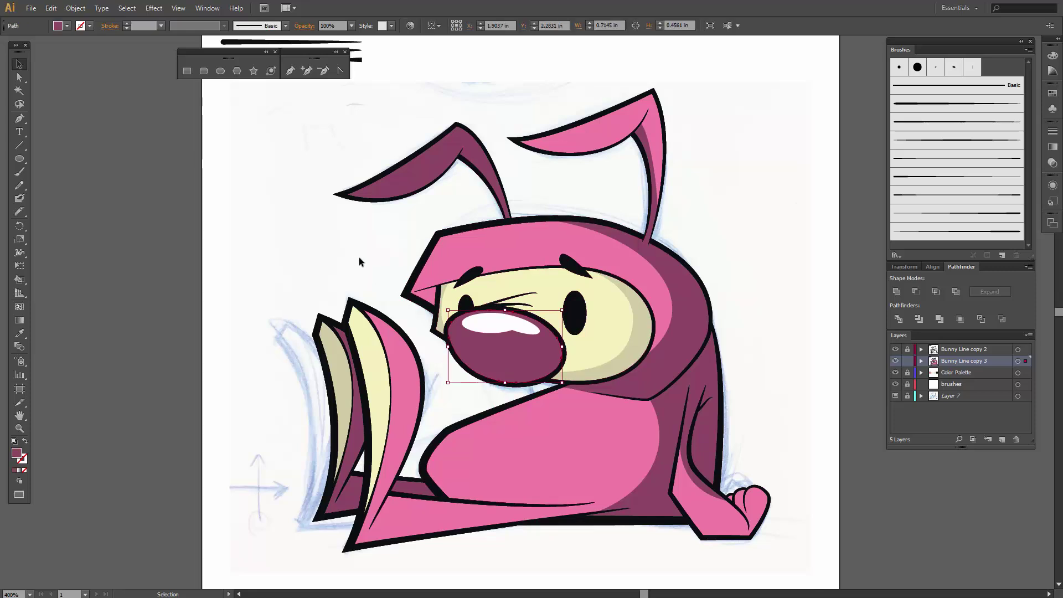
key("a")
key("v")
left_click_drag(490, 361, 330, 265)
key("a")
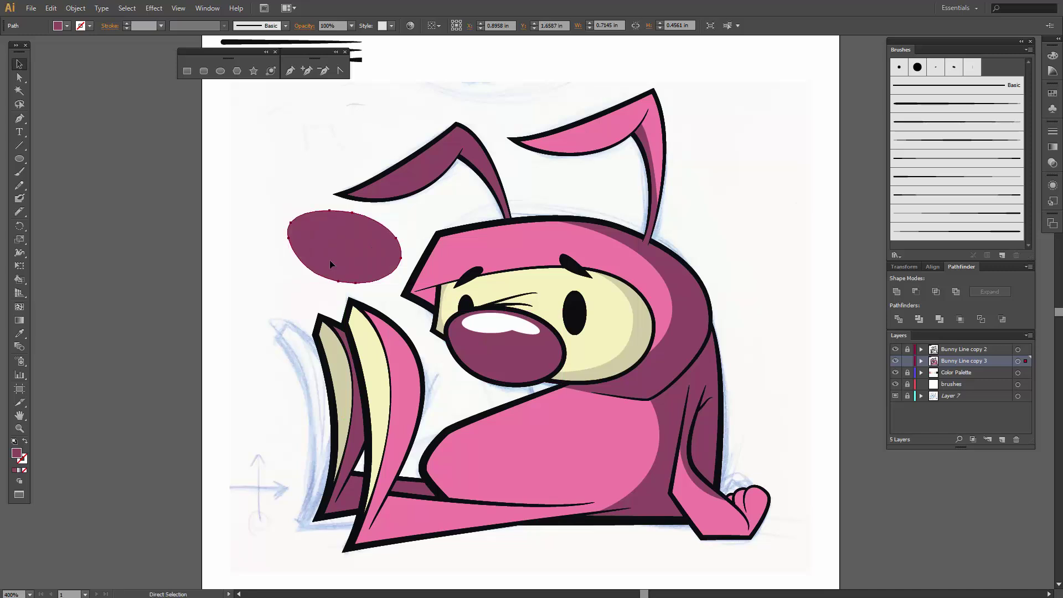
key("ctrl+z")
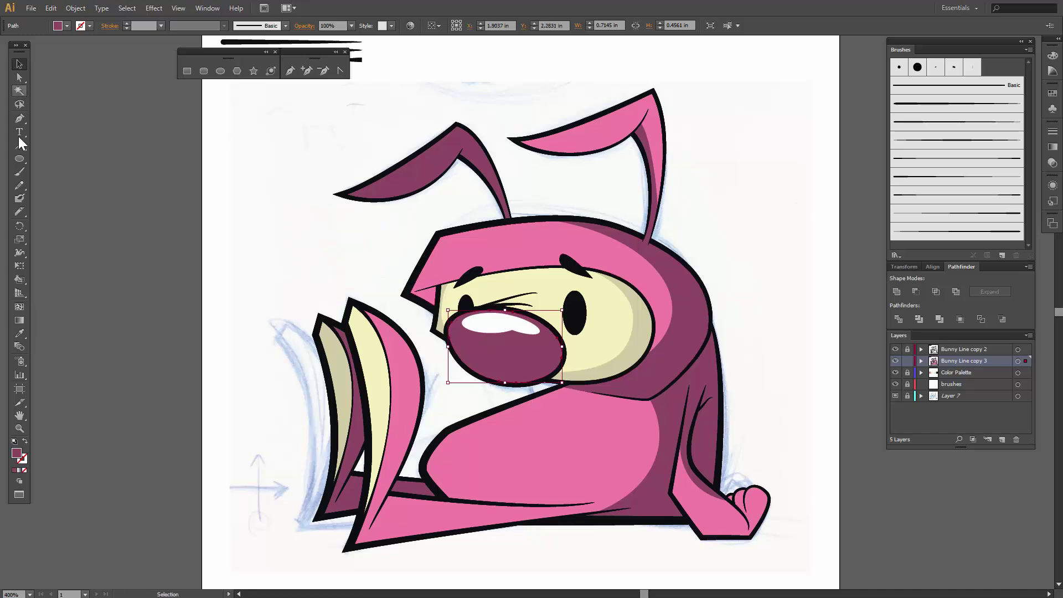
- Draw an ellipse about 0.74 in wide and 0.49 in high over the upper part of the nose and fill it with white
left_click(220, 71)
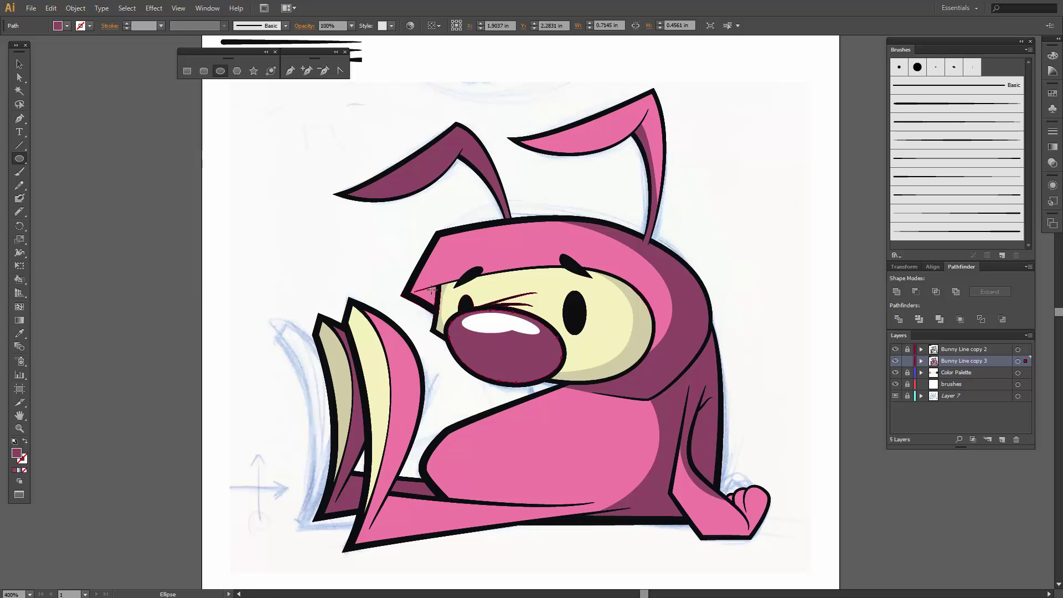
left_click_drag(436, 292, 553, 370)
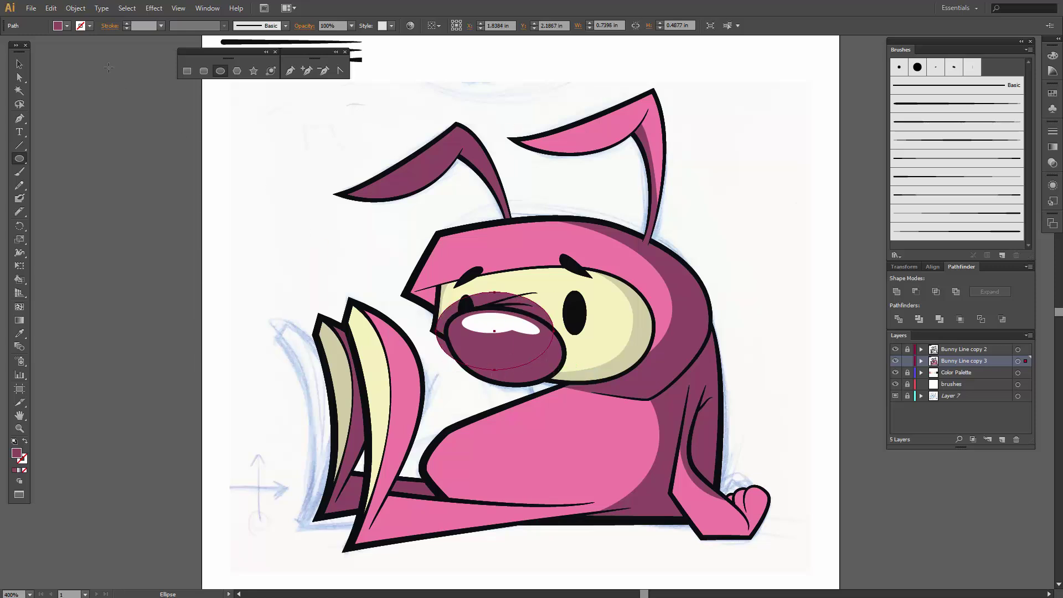
left_click(66, 26)
left_click(23, 44)
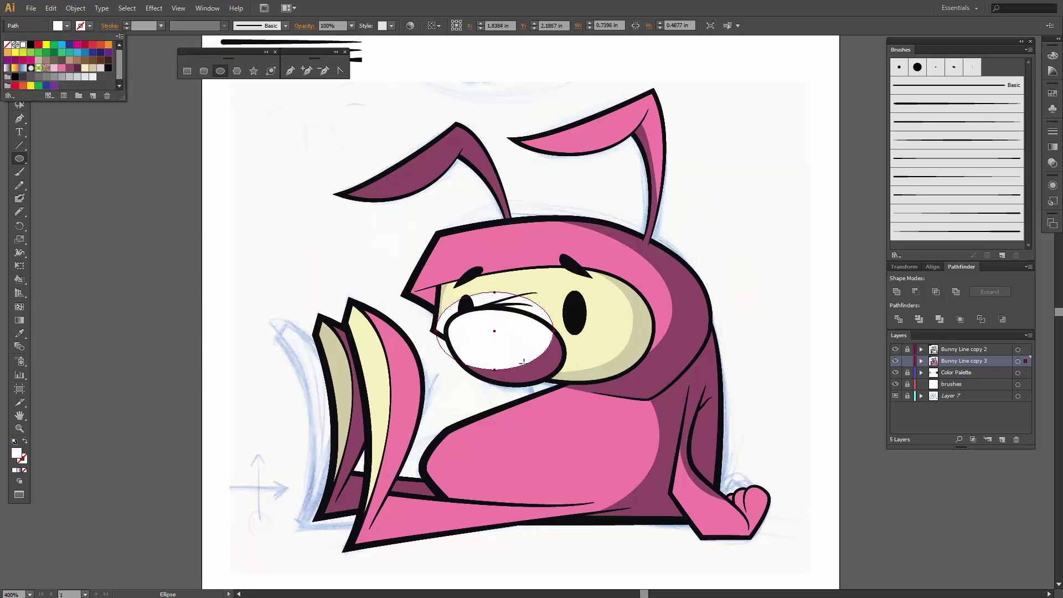
key("v")
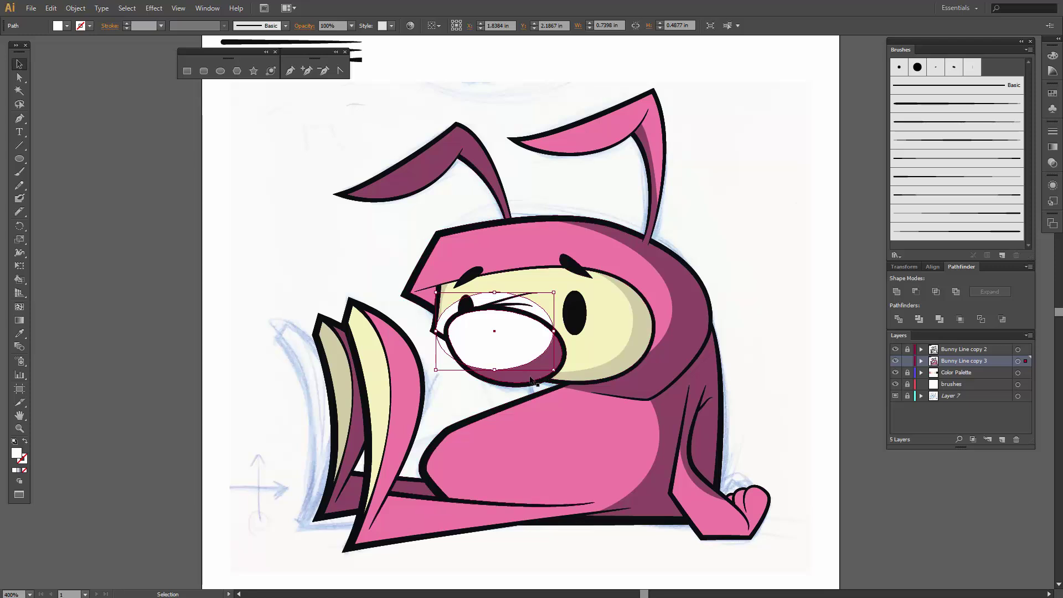
- Fill the plum nose shape beneath the white ellipse with a darker plum
left_click(505, 376)
left_click(66, 26)
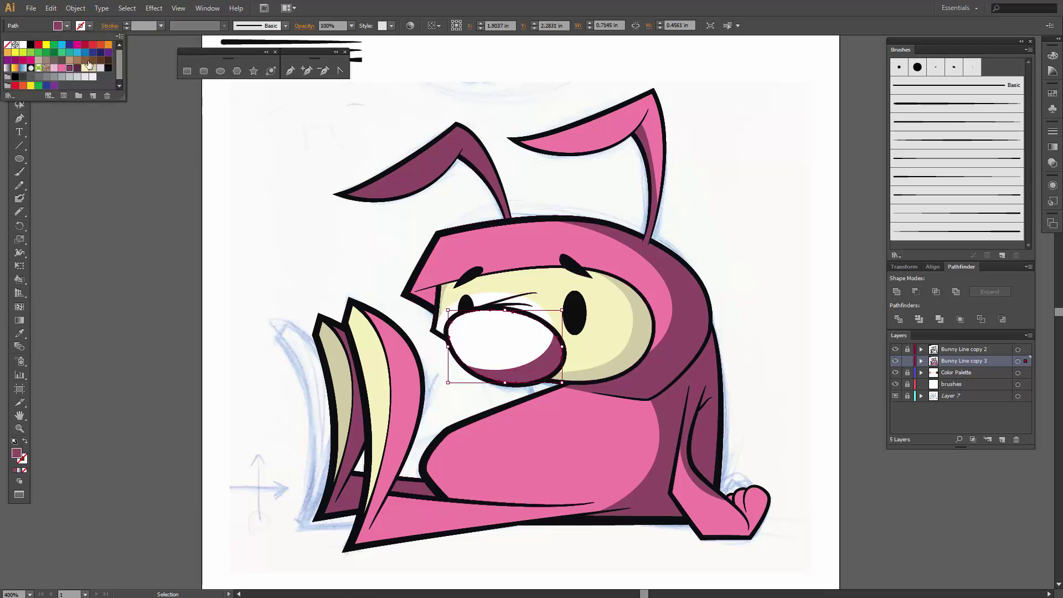
left_click(77, 68)
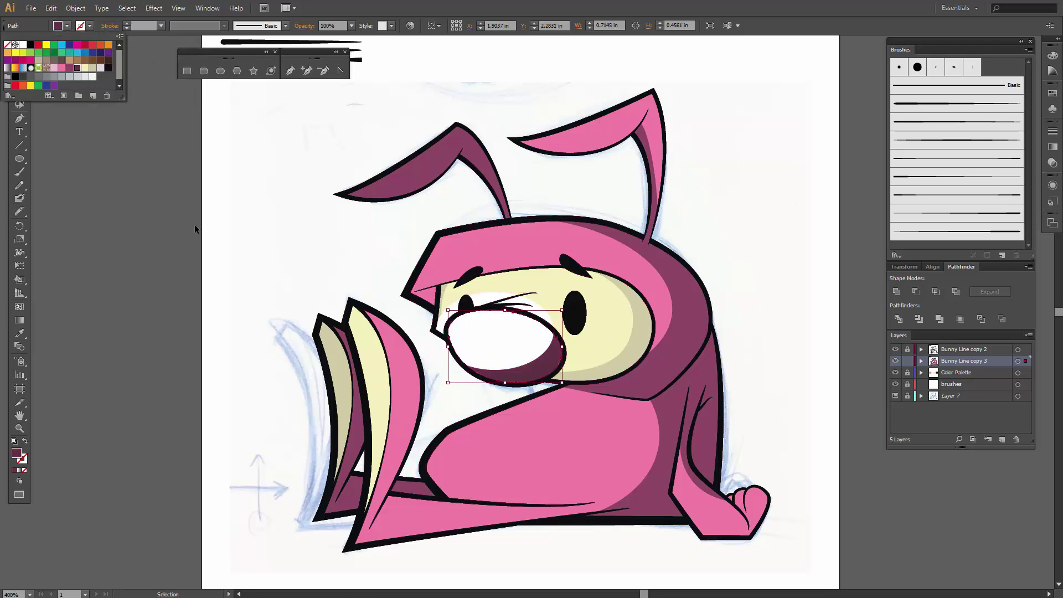
left_click(348, 260)
- Subtract the white ellipse from the dark plum nose shape with Minus Front, leaving a shadow along the nose's lower edge
left_click(524, 358)
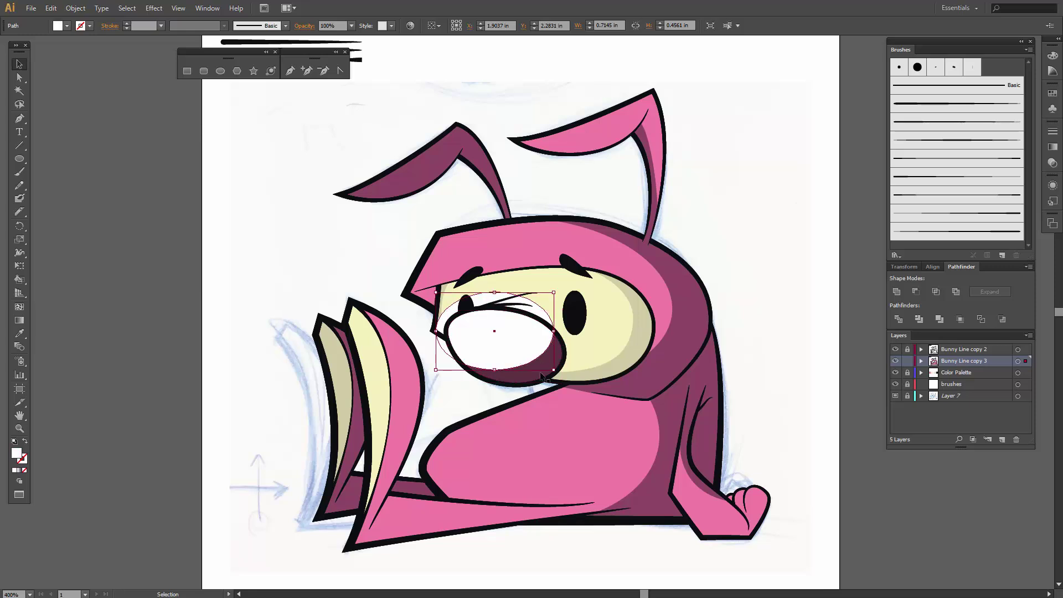
left_click(536, 376, "shift")
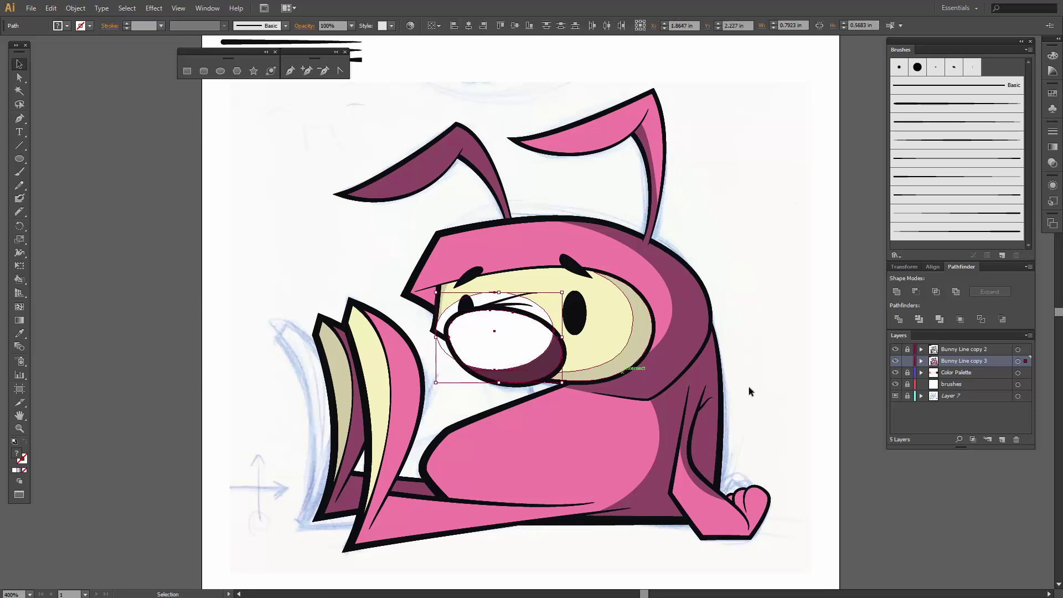
left_click(916, 291)
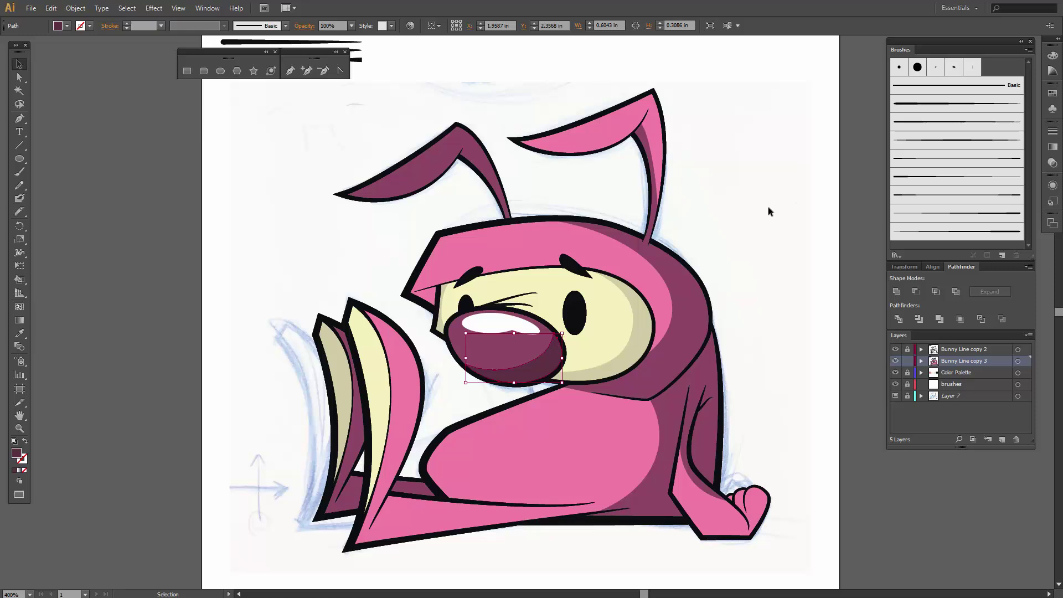
left_click(768, 207)
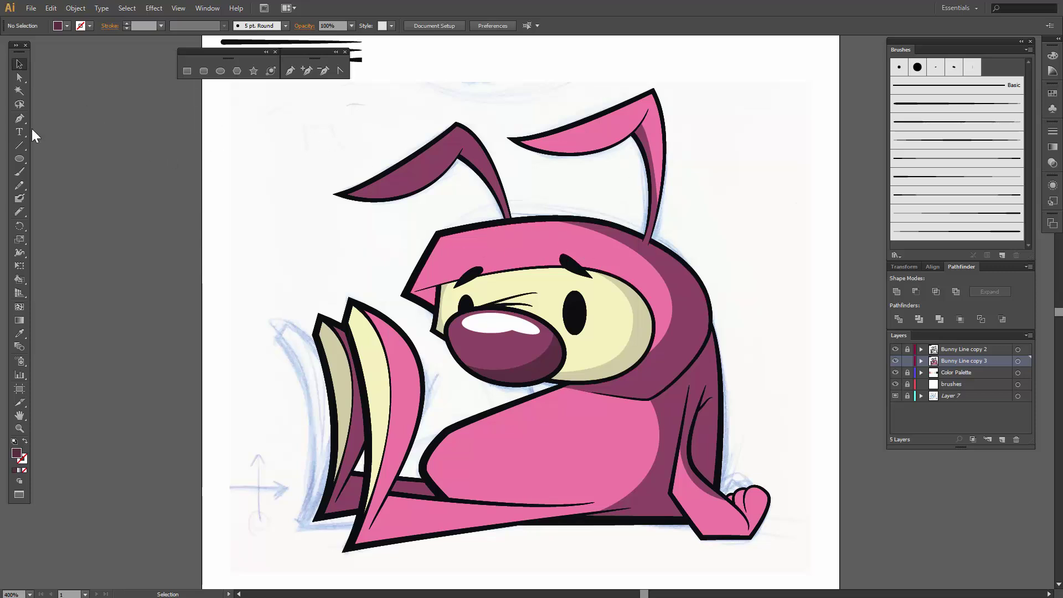
- Draw a closed, tapering dark plum shape with the Pen tool along the upper front edge of the pink hood
left_click(18, 117)
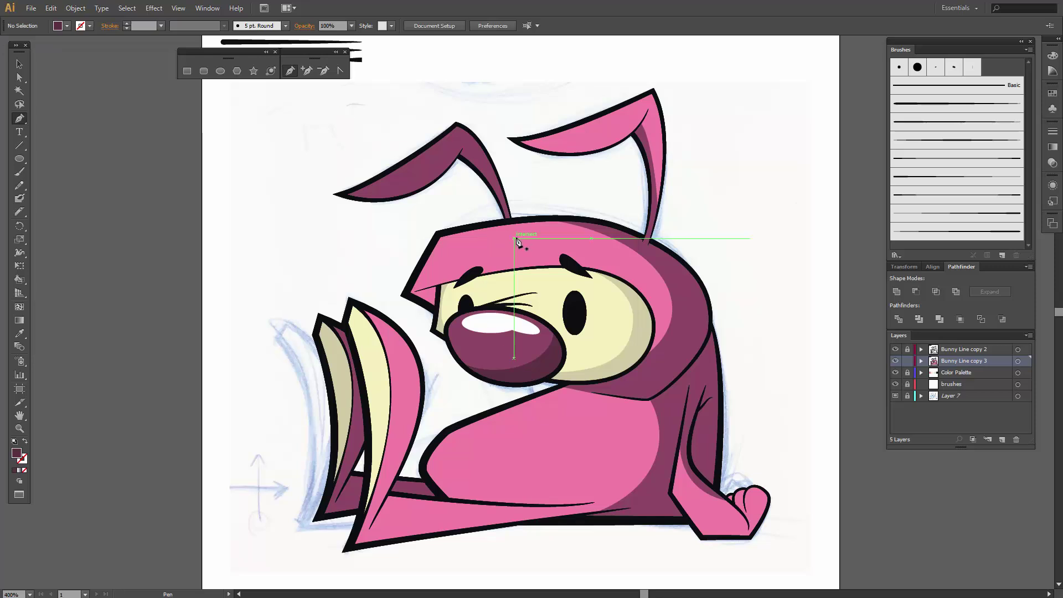
left_click(445, 237)
left_click(432, 256)
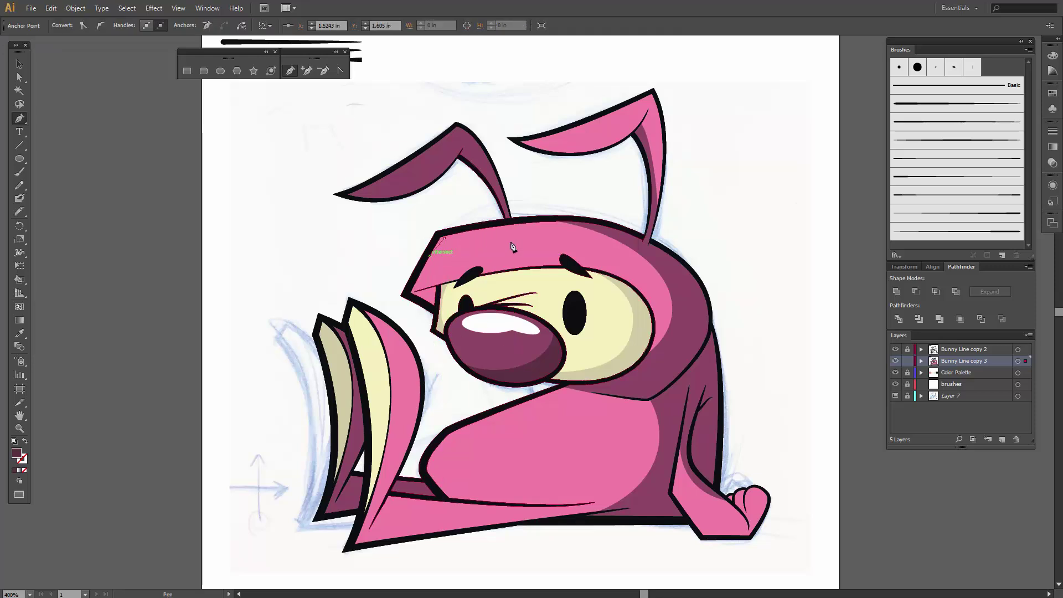
left_click_drag(552, 232, 570, 242)
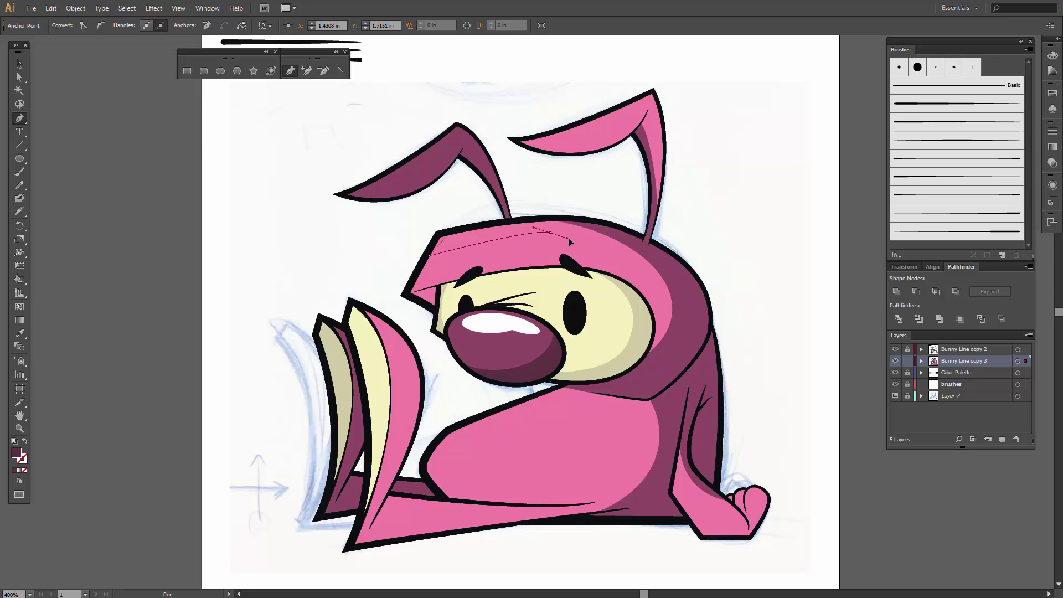
left_click(551, 229, "alt")
left_click(446, 242)
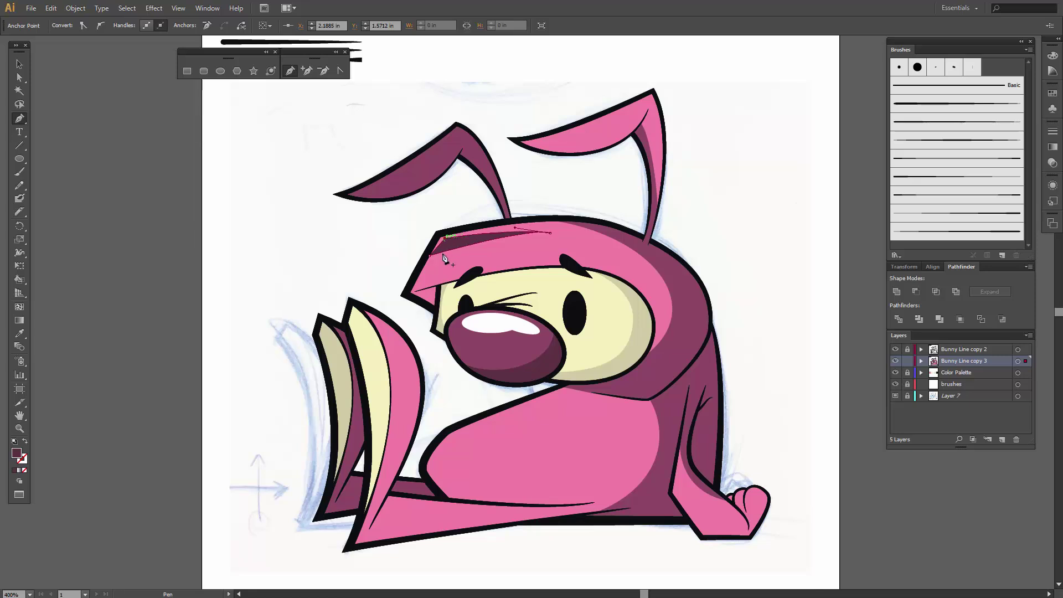
- Reshape the dark plum accent on the hood's front with Direct Selection, moving its front corners inward and adjusting the curves at its tapered end
key("ctrl+equal")
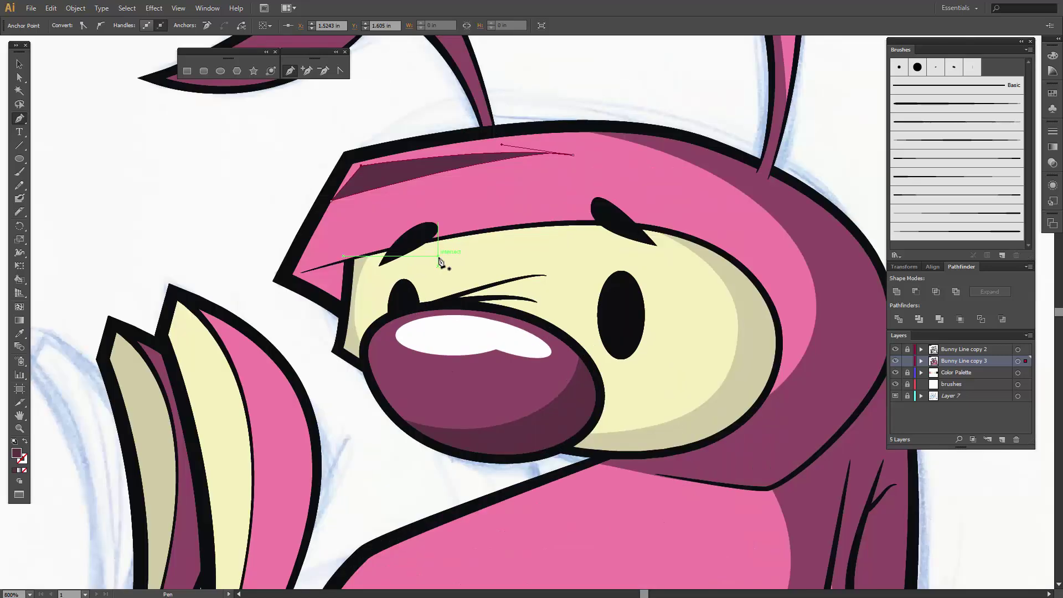
key("ctrl+equal")
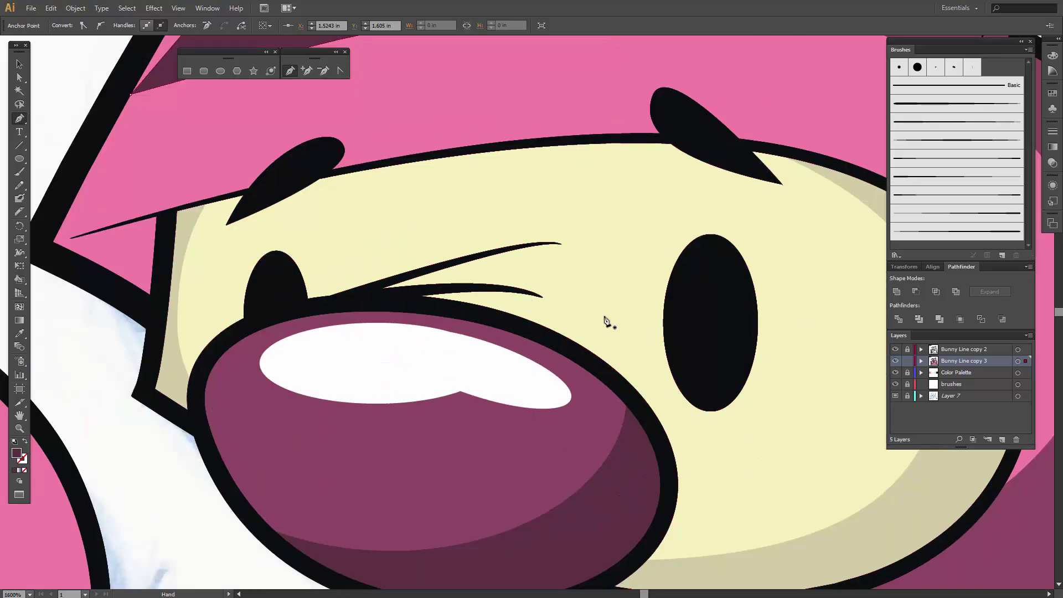
left_click_drag(523, 117, 536, 306)
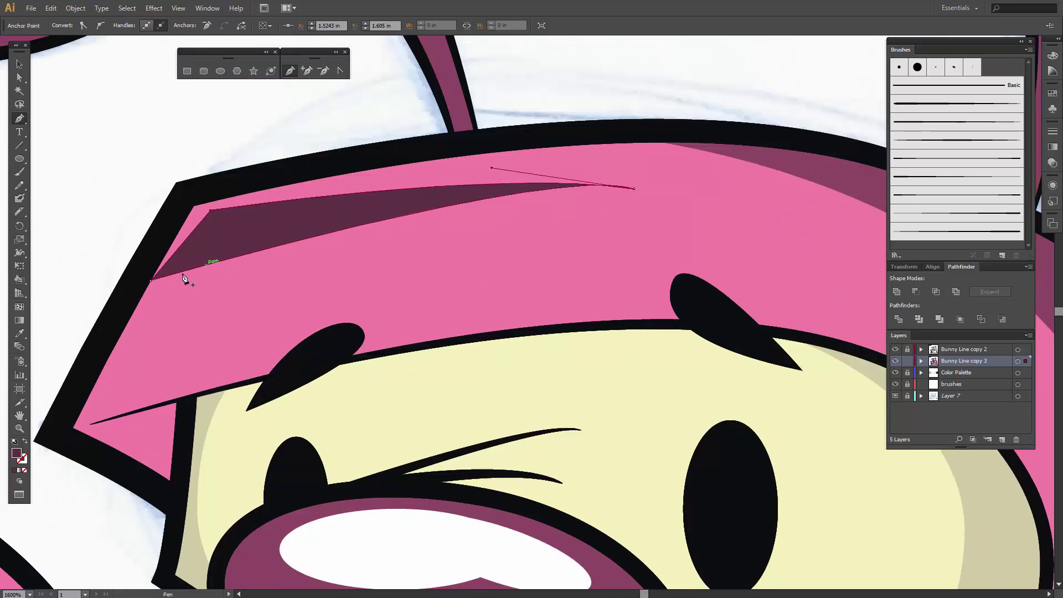
key("a")
left_click(152, 283)
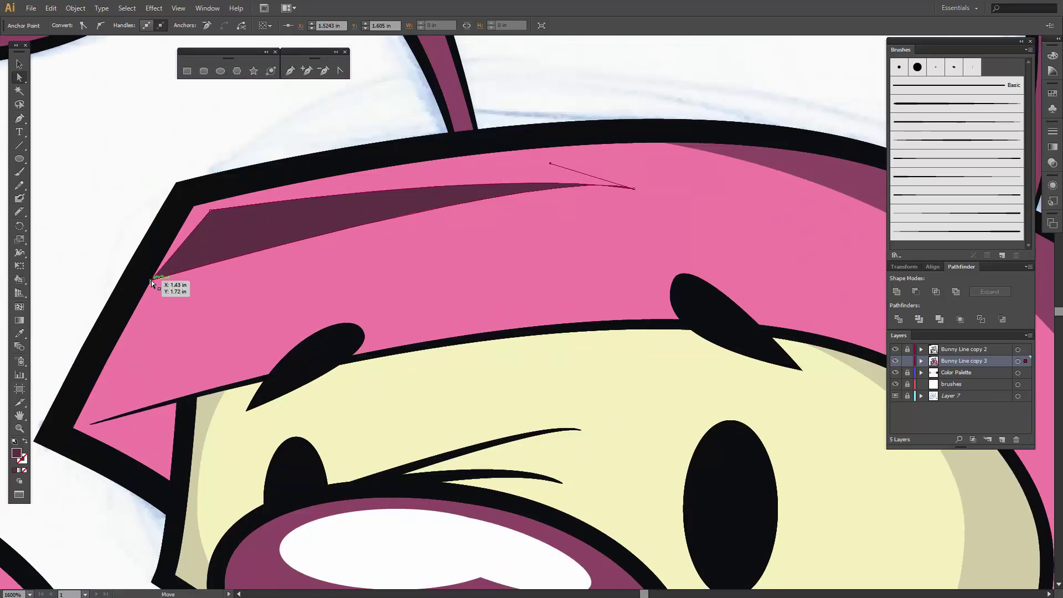
left_click_drag(151, 282, 165, 284)
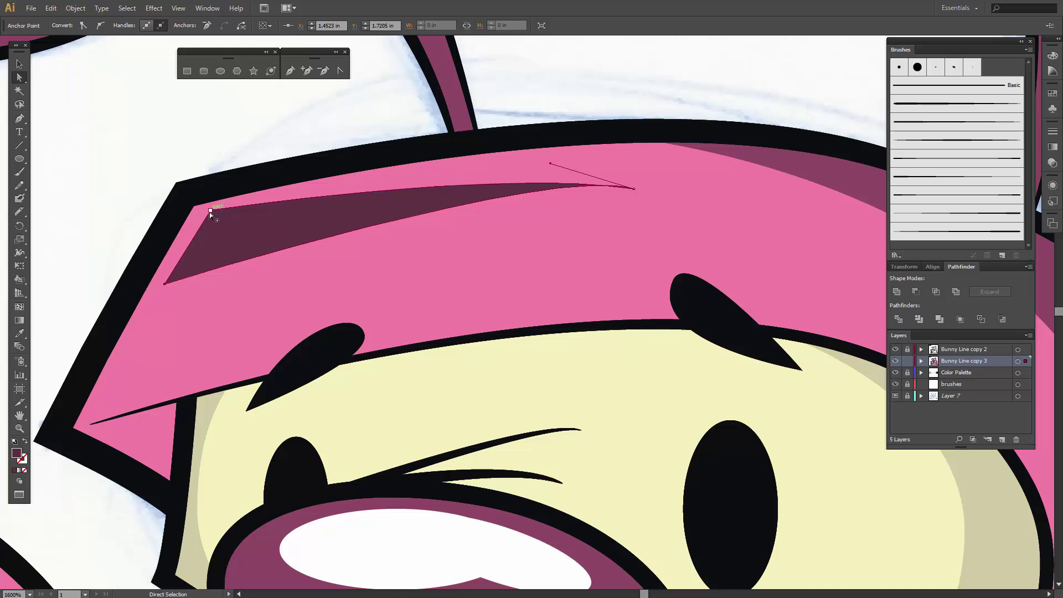
left_click_drag(209, 211, 201, 218)
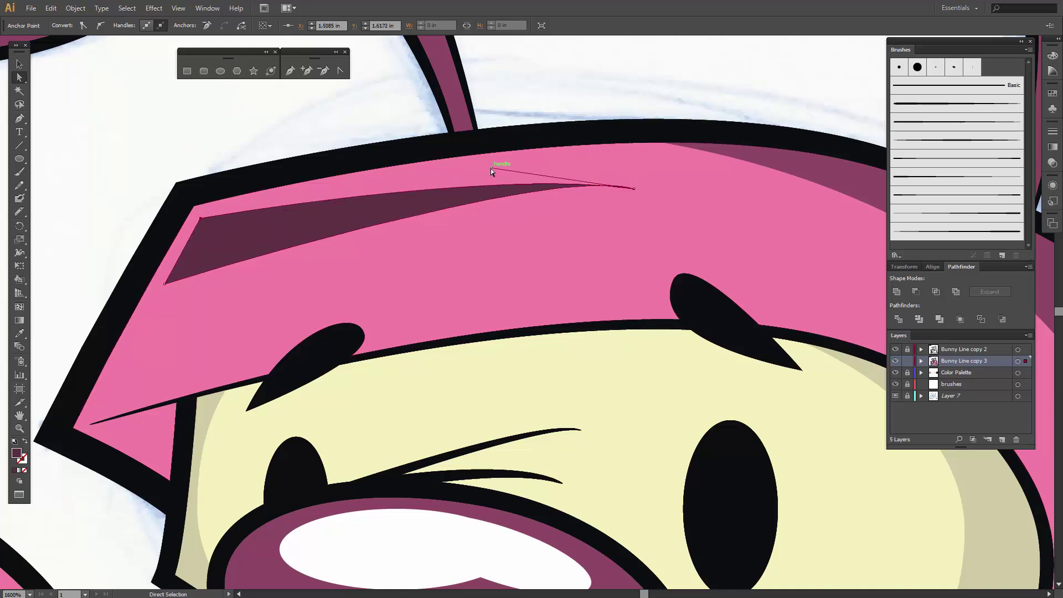
left_click_drag(492, 169, 496, 161)
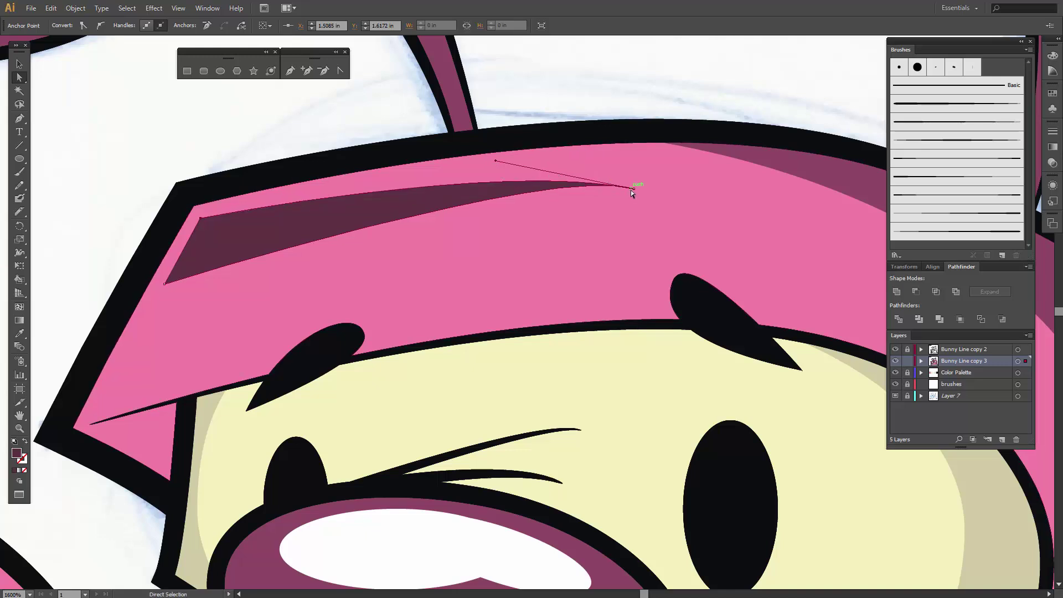
left_click_drag(632, 190, 490, 181)
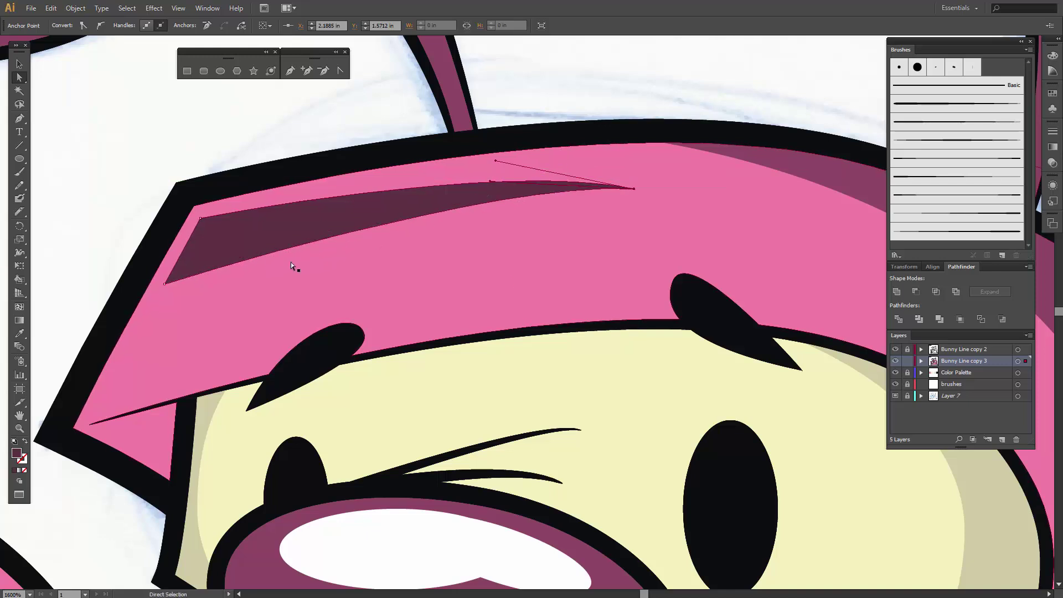
- Fill the tapered accent shape on the hood with light pink
left_click(19, 64)
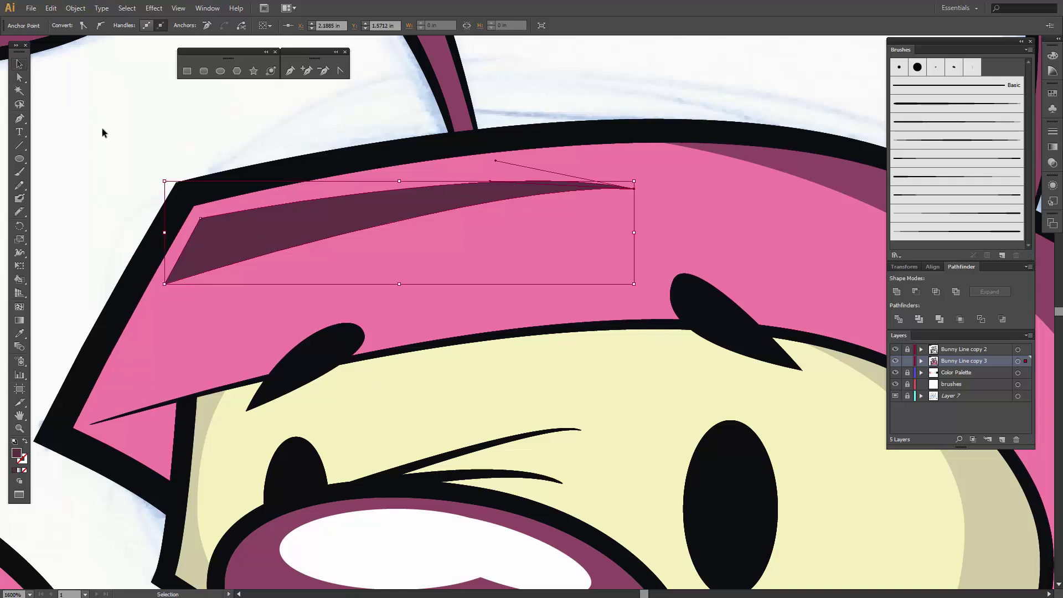
left_click(67, 25)
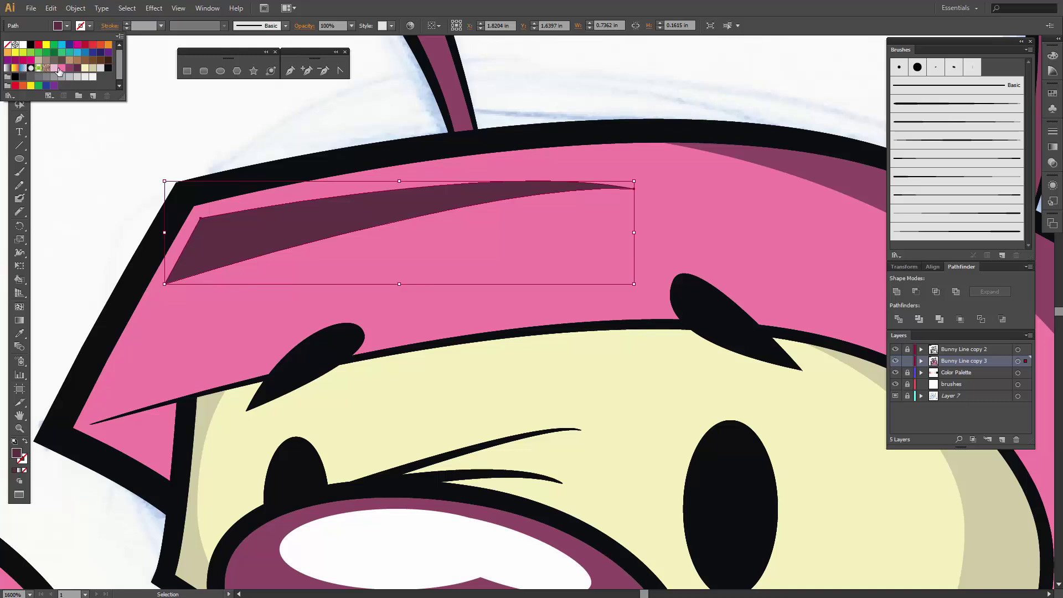
left_click(55, 67)
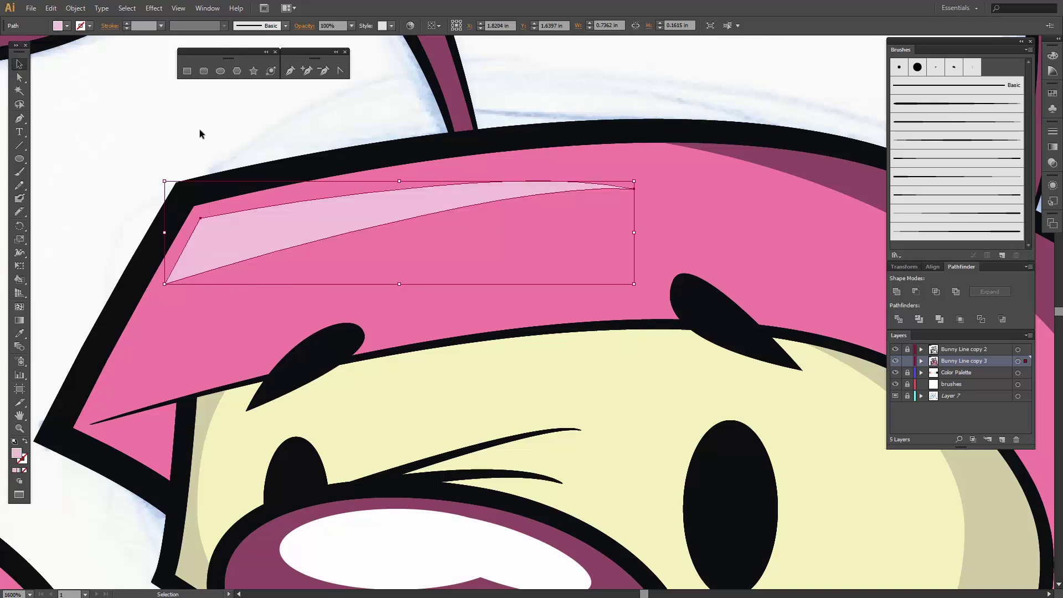
- Draw a closed light pink highlight about 0.64 in wide and 0.25 in high along the folded part of the pink ear with the Pen tool
key("a")
key("ctrl+minus")
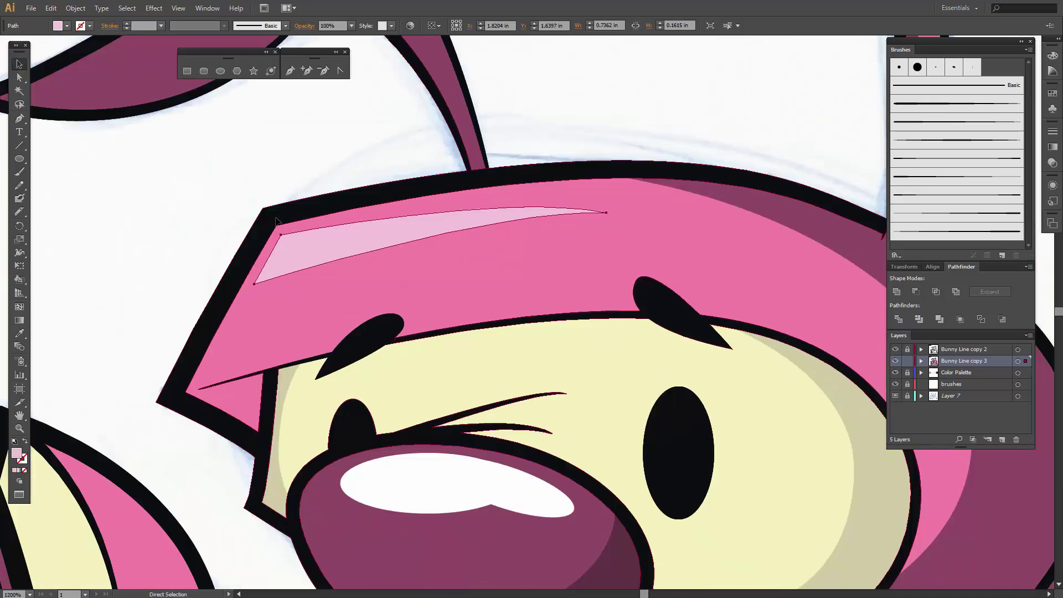
key("ctrl+minus")
key("ctrl+minus")
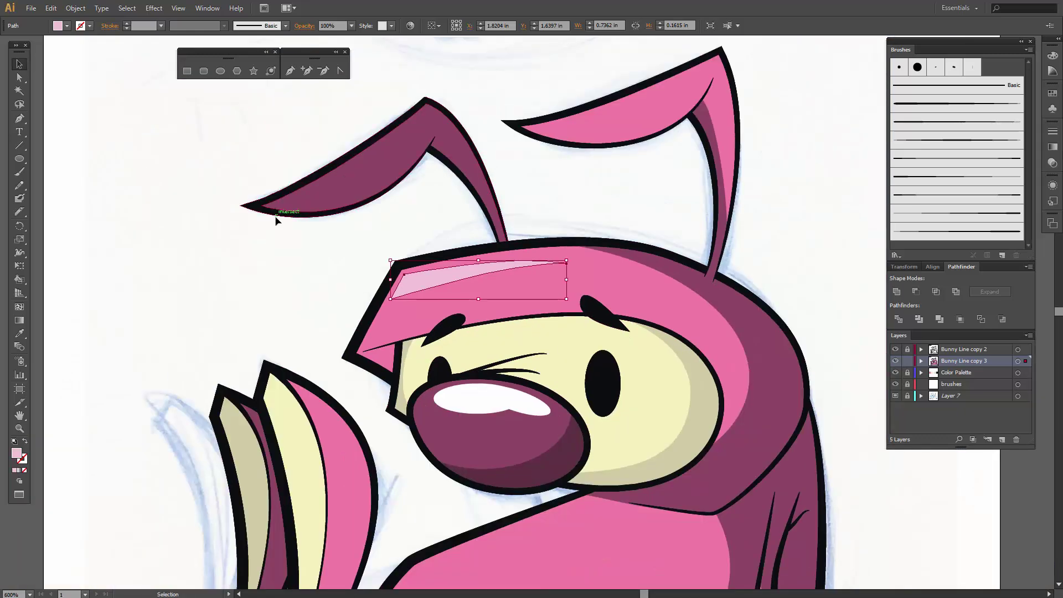
key("v")
key("h")
key("ctrl+plus")
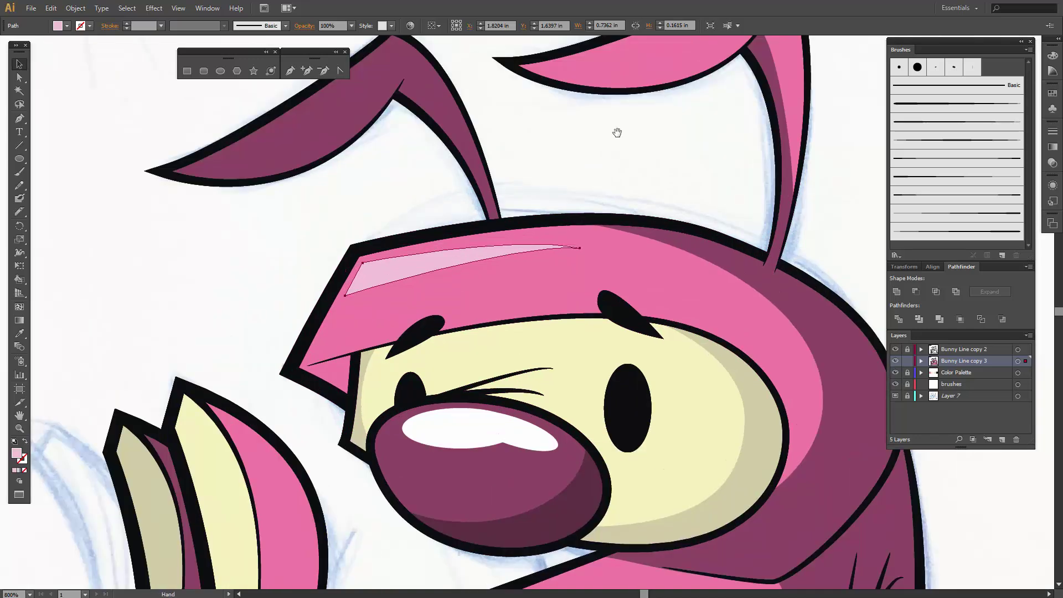
left_click_drag(589, 184, 470, 281)
key("v")
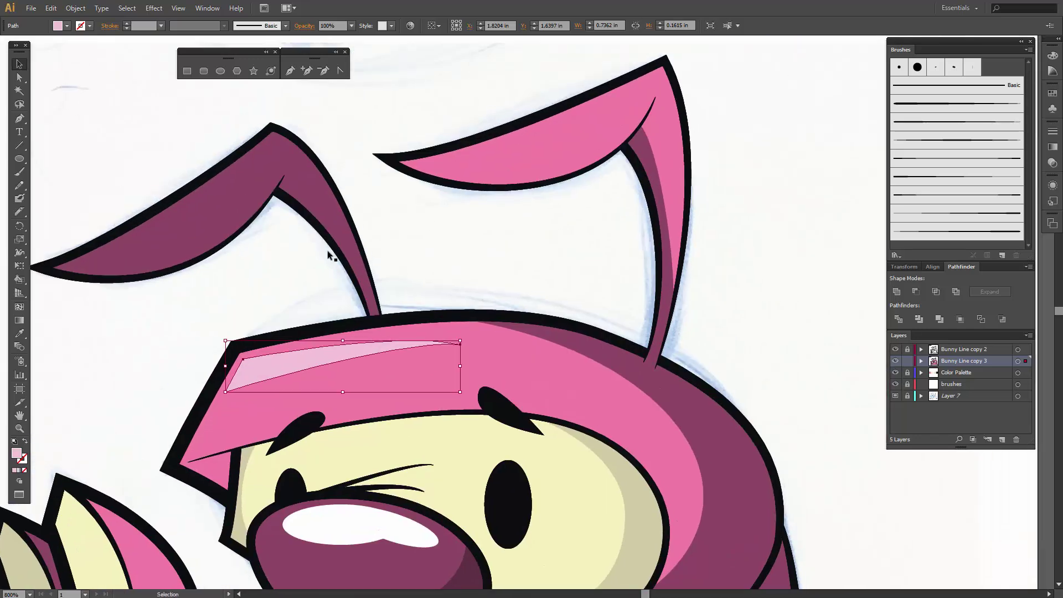
left_click(19, 119)
left_click(646, 82)
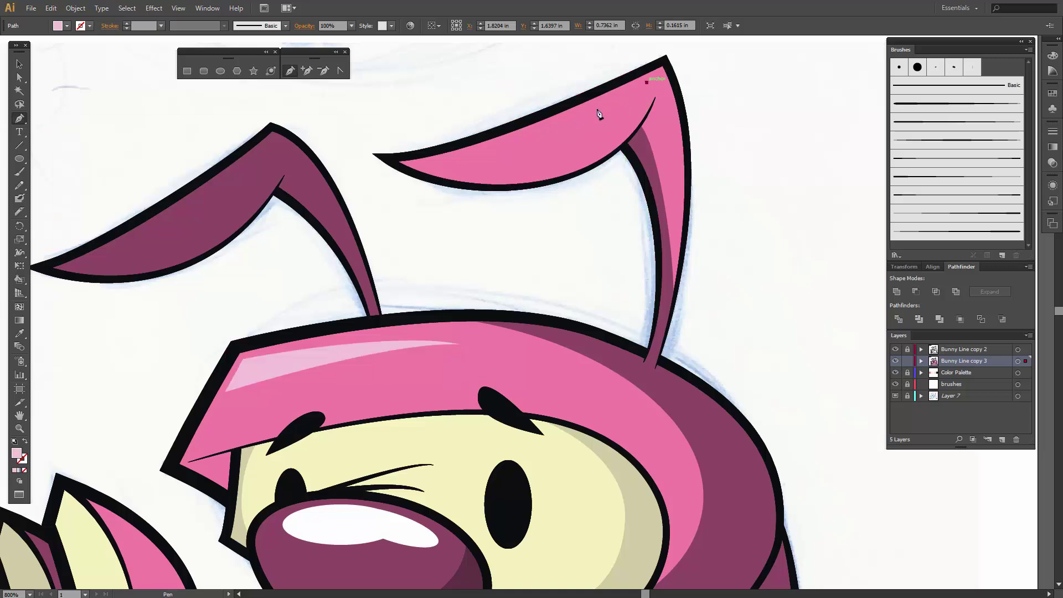
left_click_drag(441, 161, 410, 160)
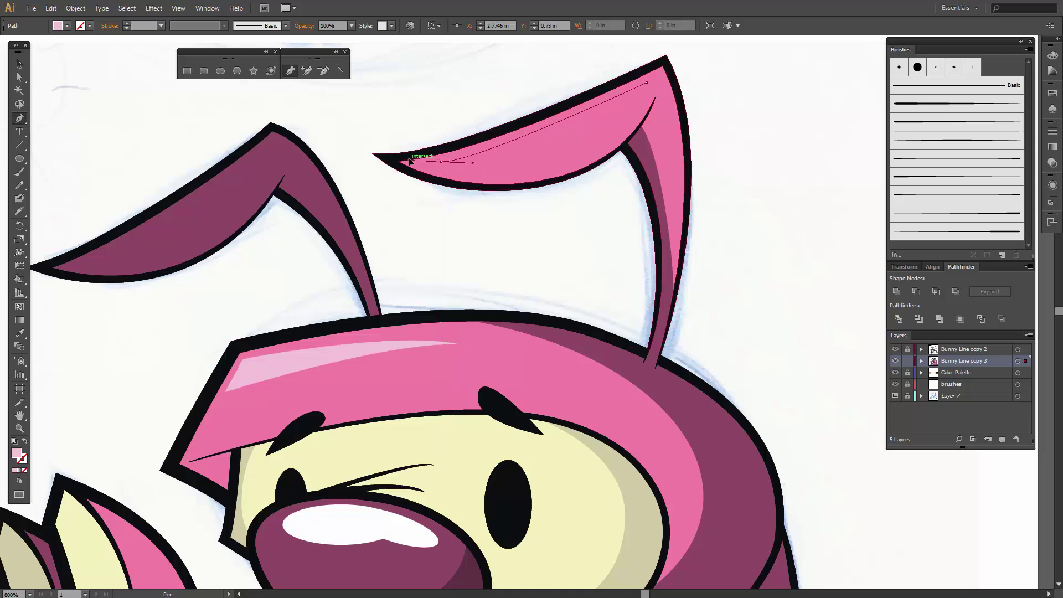
left_click(441, 161, "alt")
left_click_drag(482, 171, 492, 167)
left_click_drag(646, 82, 707, 296)
- Draw a closed, curved light pink highlight with the Pen tool along the front of the pink belly, tapering towards the chin
scroll(596, 195, "down", 1)
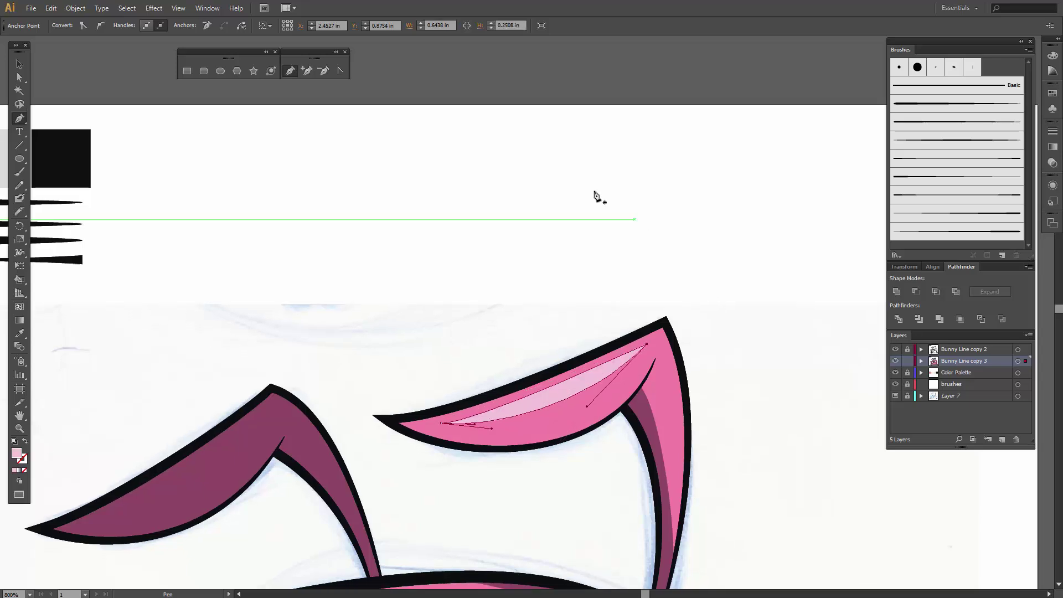
scroll(482, 472, "down", 10)
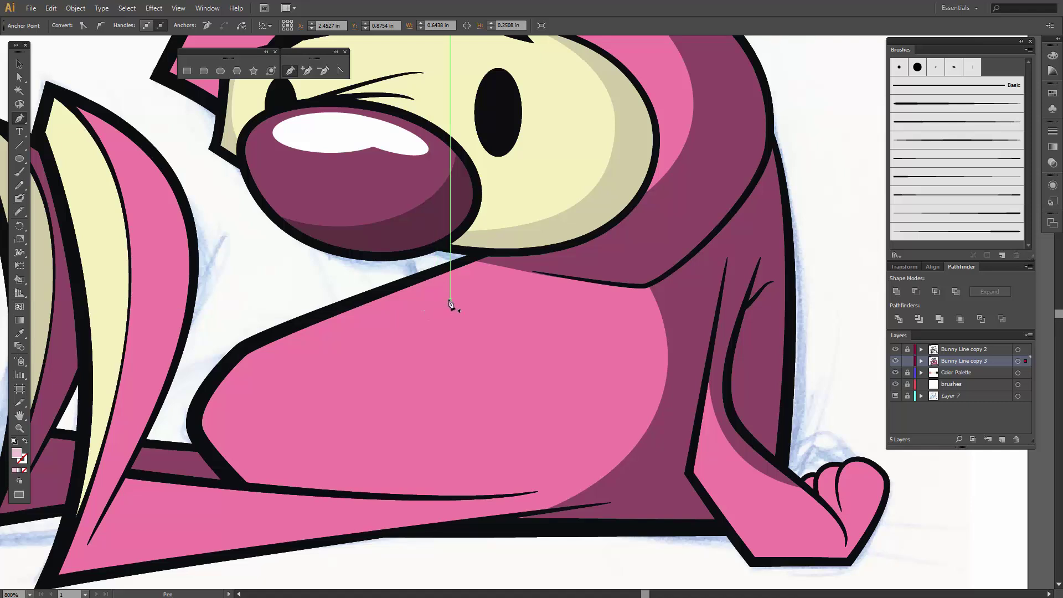
left_click_drag(297, 458, 378, 528)
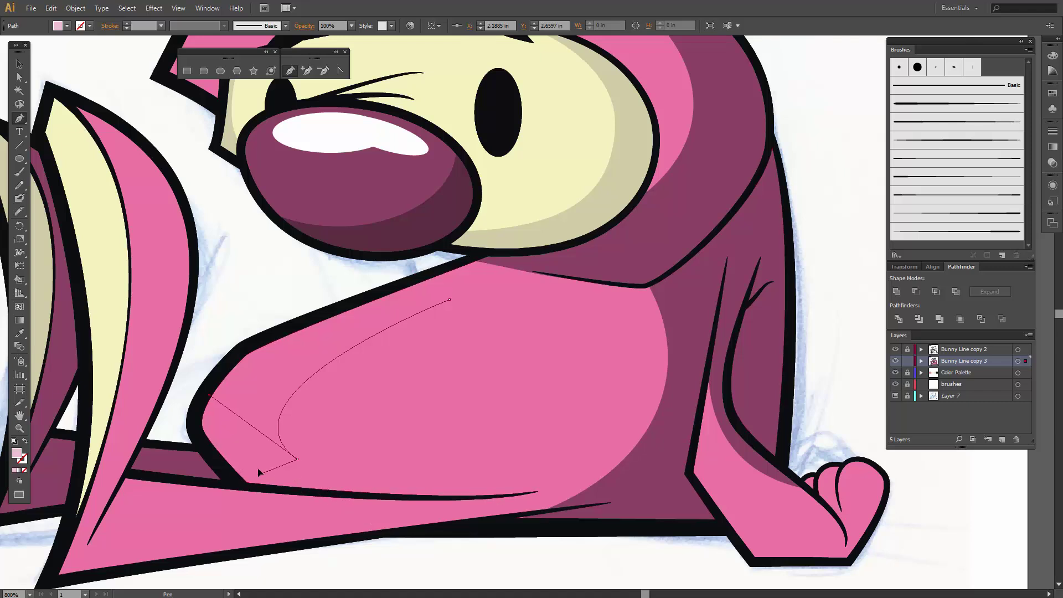
left_click_drag(253, 463, 245, 461)
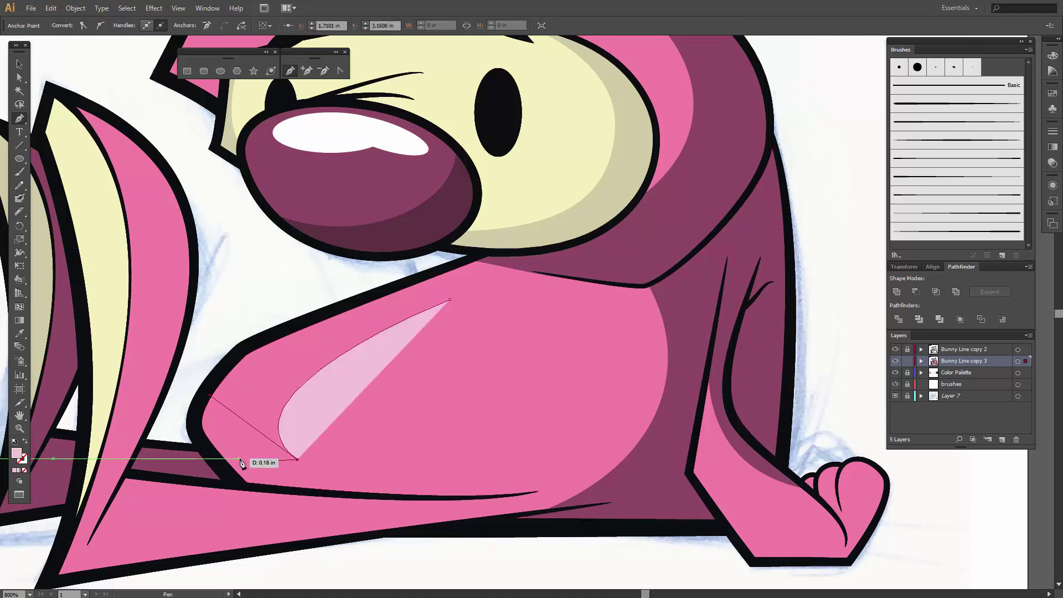
left_click(240, 460)
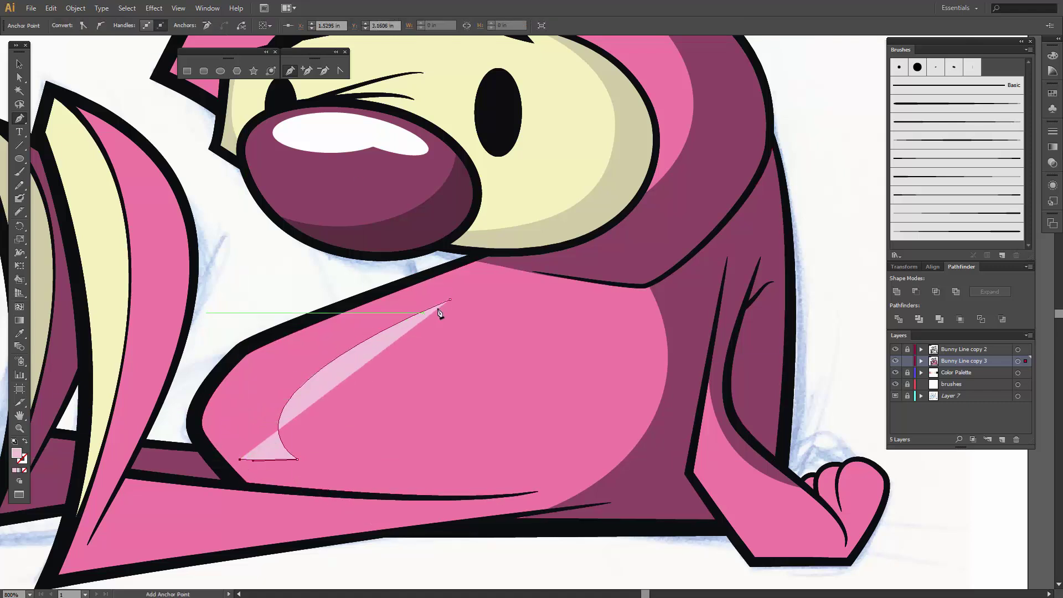
left_click_drag(449, 300, 739, 228)
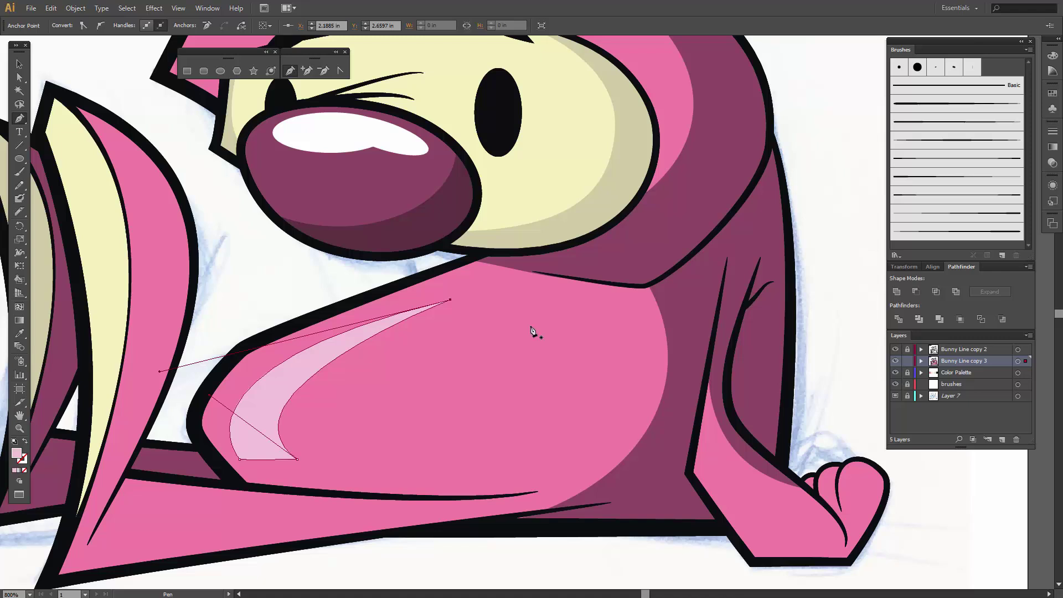
- Move the two lower corners of the belly highlight down to the leg line with Direct Selection
key("a")
left_click(411, 388)
left_click(283, 447)
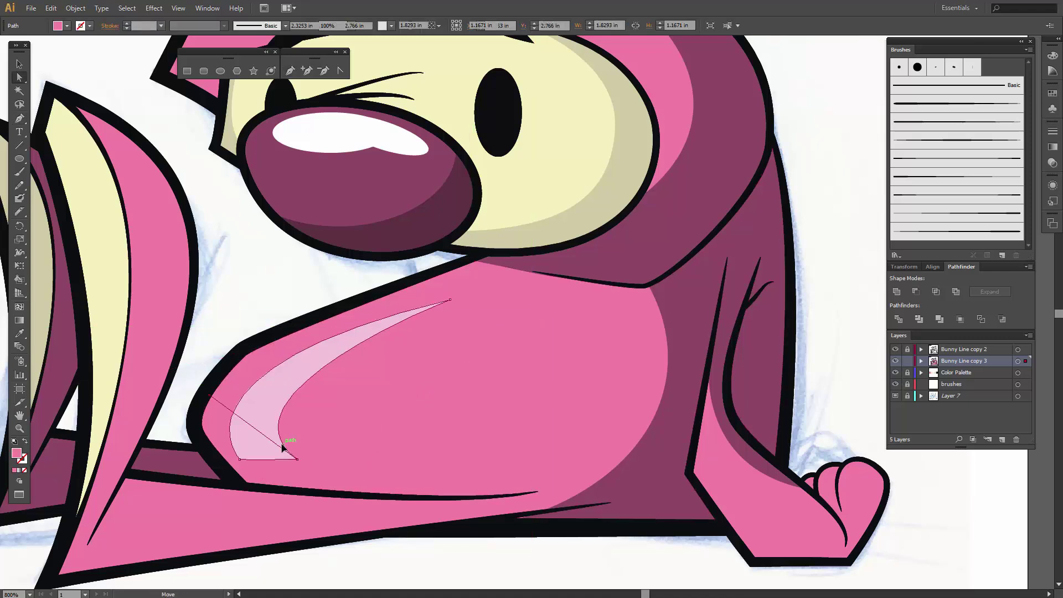
left_click(239, 458)
left_click_drag(239, 459, 249, 483)
left_click_drag(298, 459, 309, 490)
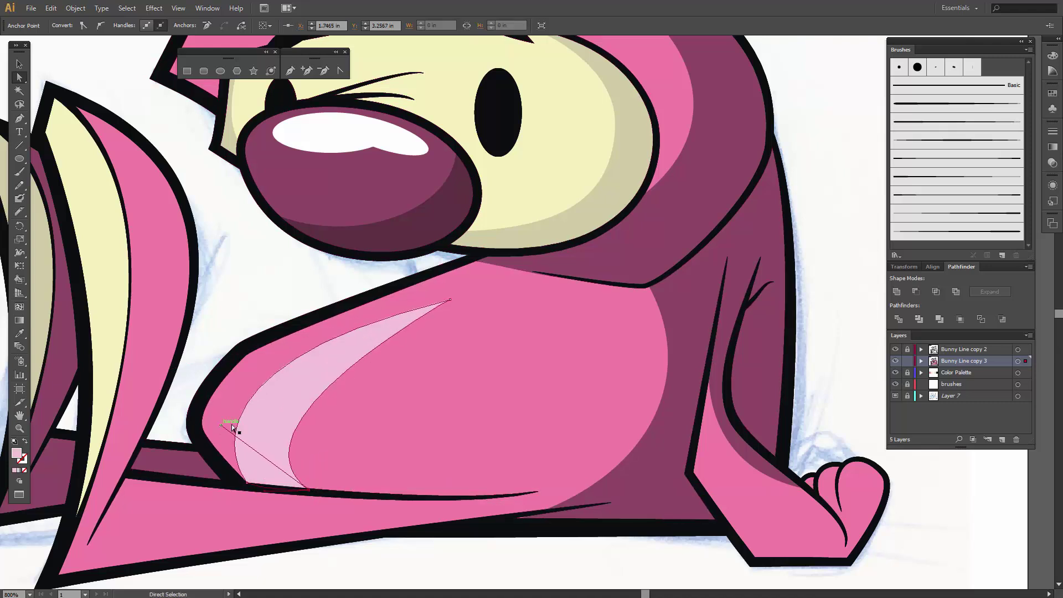
left_click(293, 414)
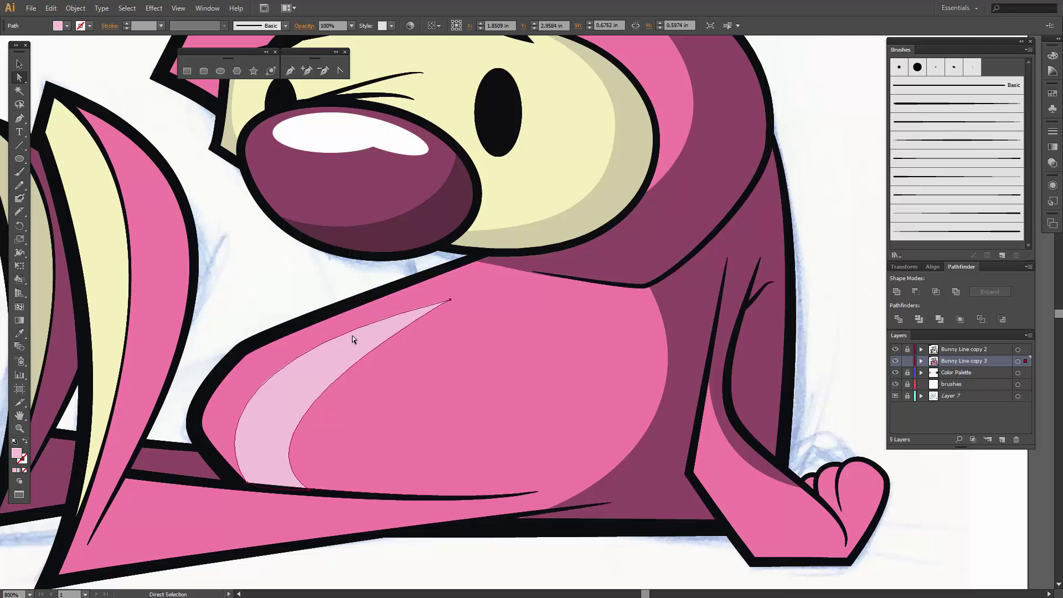
key("ctrl")
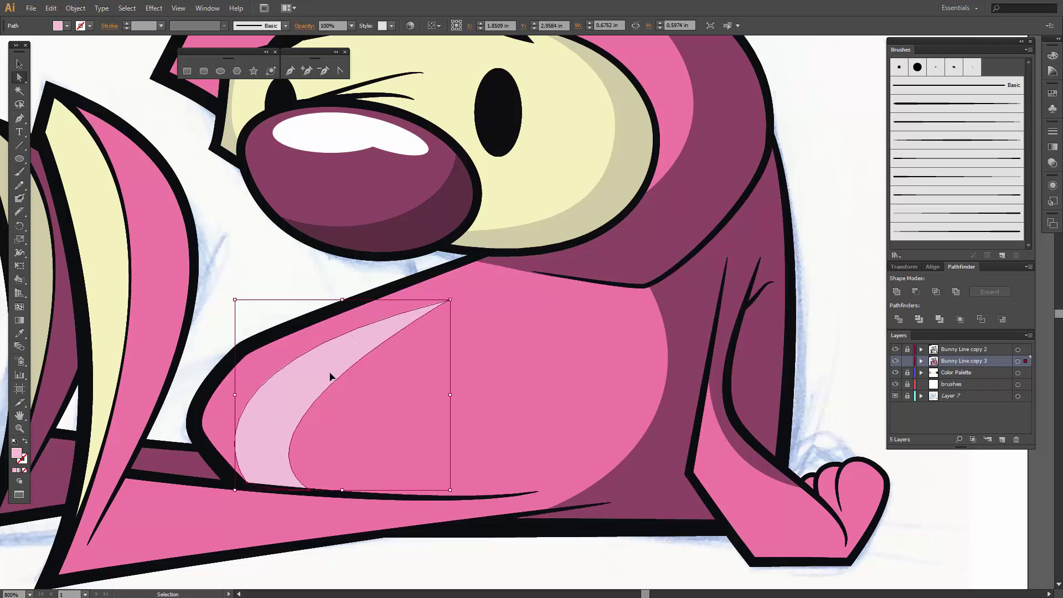
- Shift the belly highlight's lower corners up and closer to the body outline, raise its tapered tip, and adjust the outer curve
left_click_drag(450, 299, 141, 366)
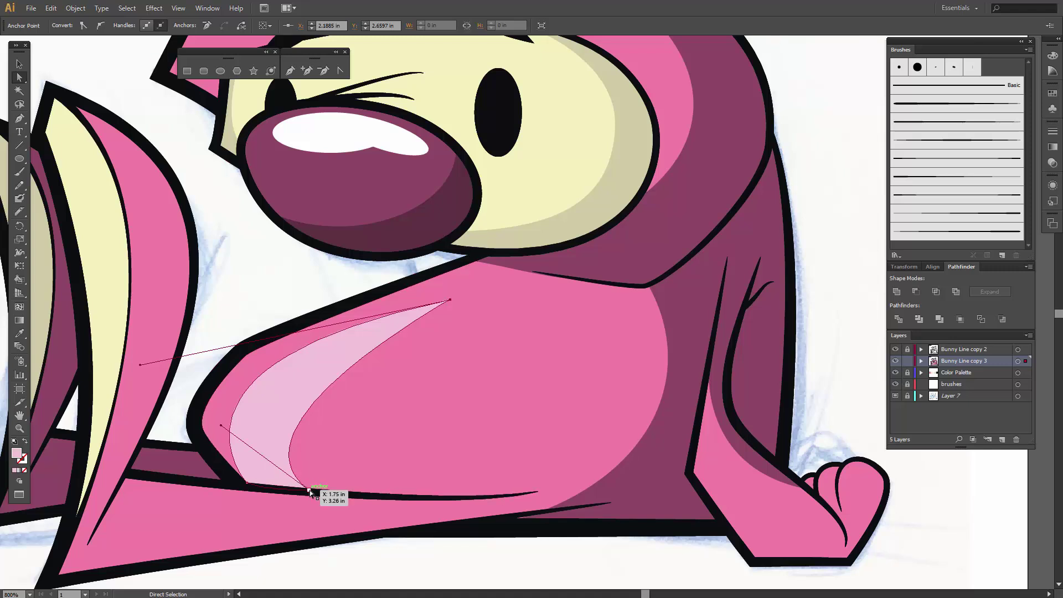
left_click_drag(310, 490, 230, 450)
left_click(298, 450)
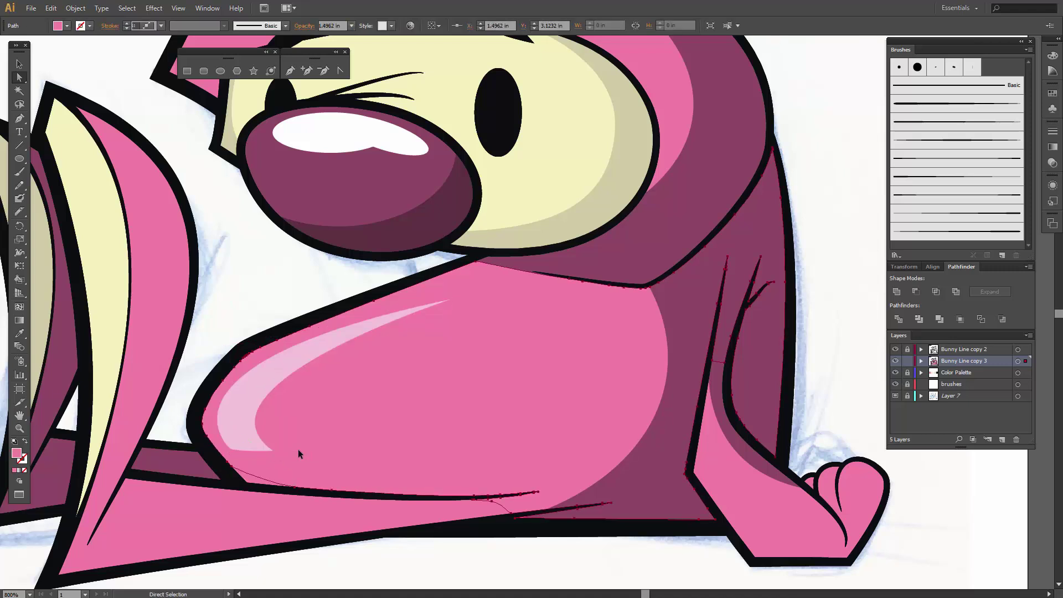
left_click_drag(446, 301, 448, 291)
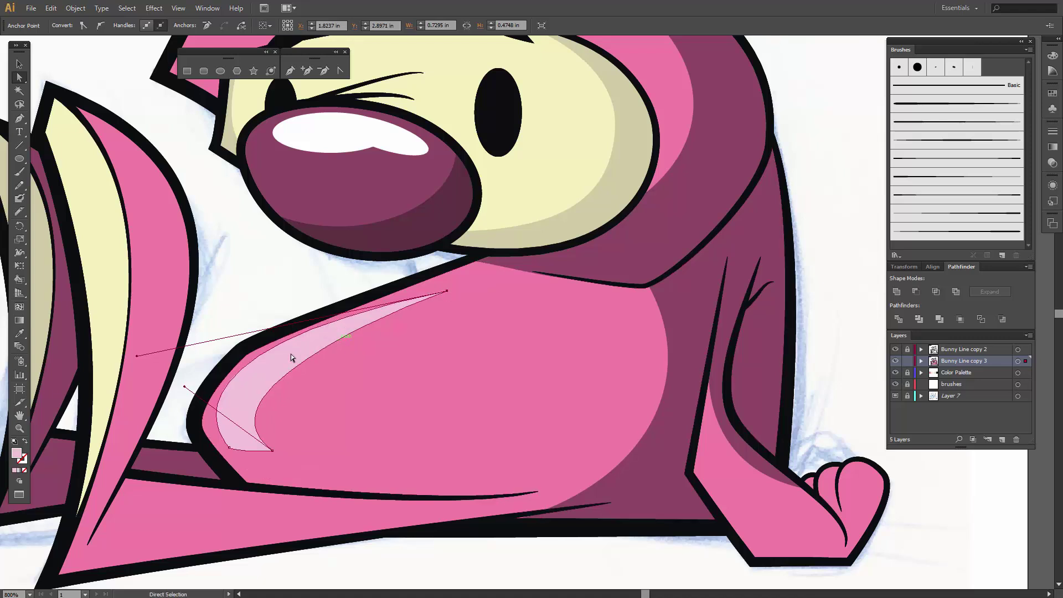
left_click_drag(138, 355, 150, 372)
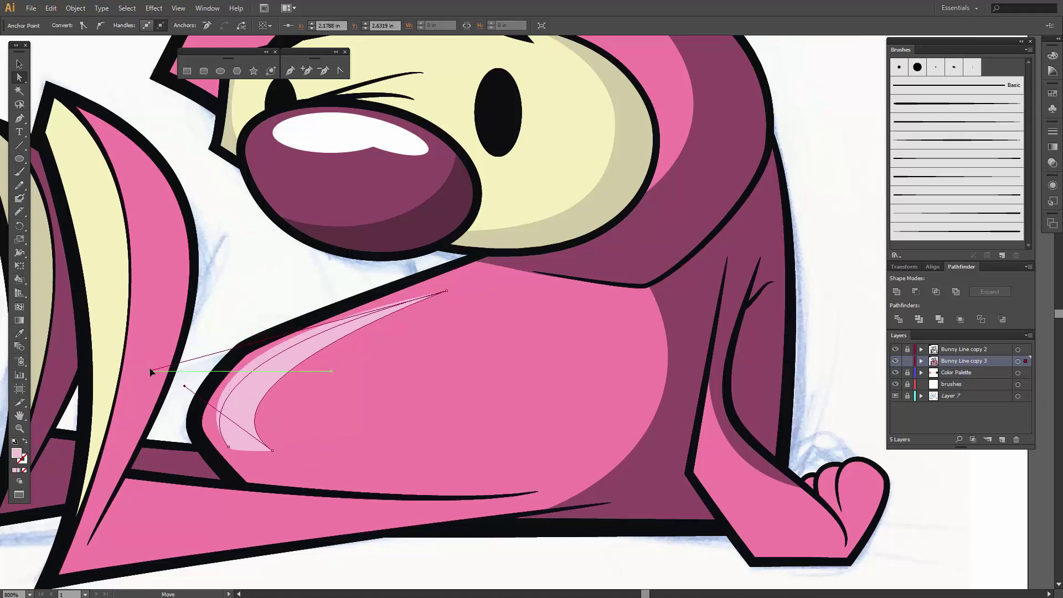
left_click(354, 445)
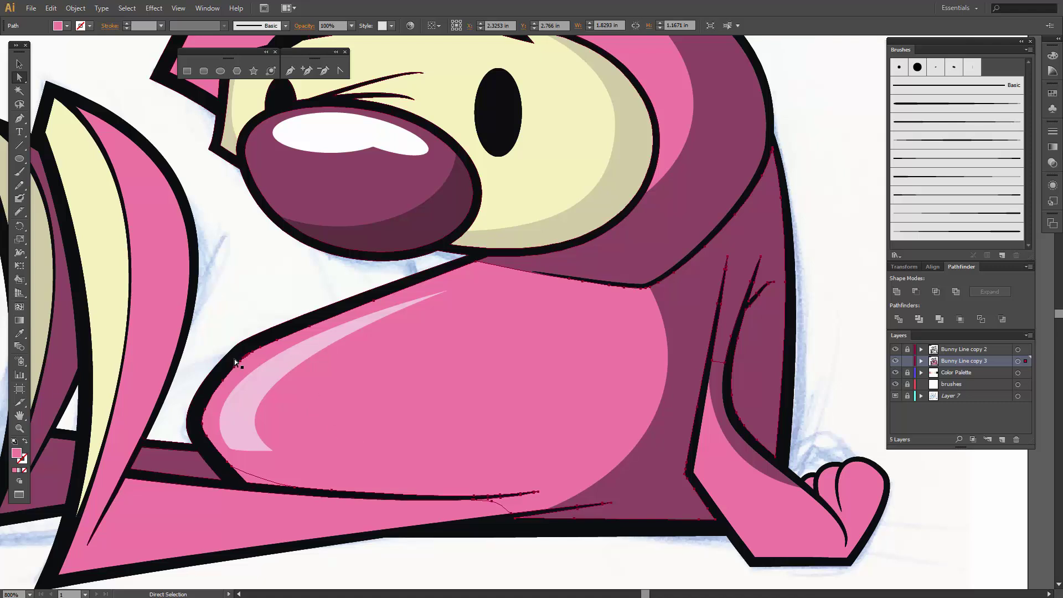
- Draw a closed, curved highlight shape about 0.15 in wide and 0.53 in high on the pink side of the front foot with the Pen tool
key("p")
left_click(124, 155)
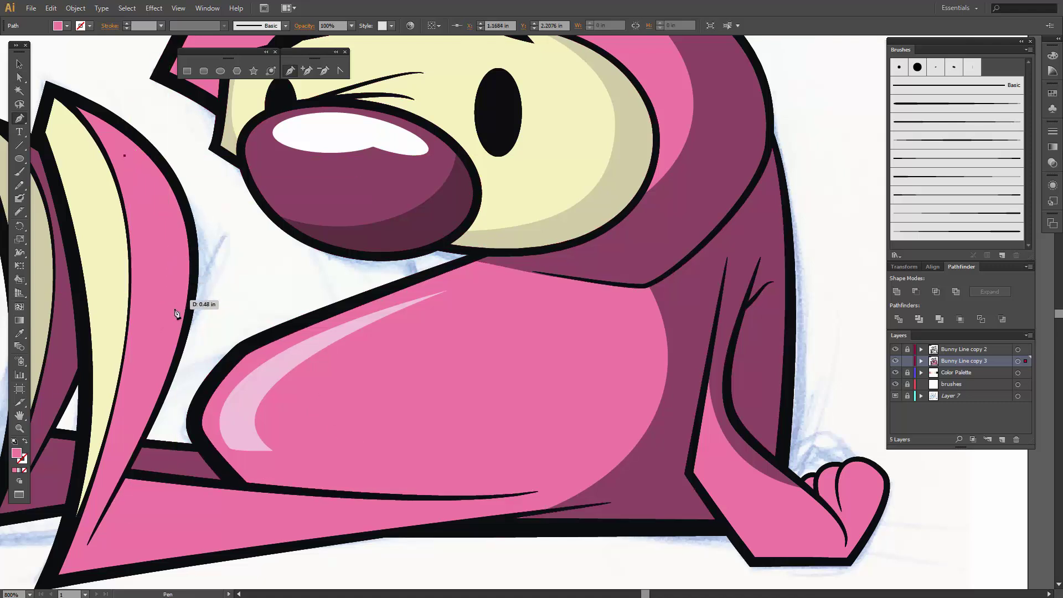
left_click_drag(160, 325, 160, 294)
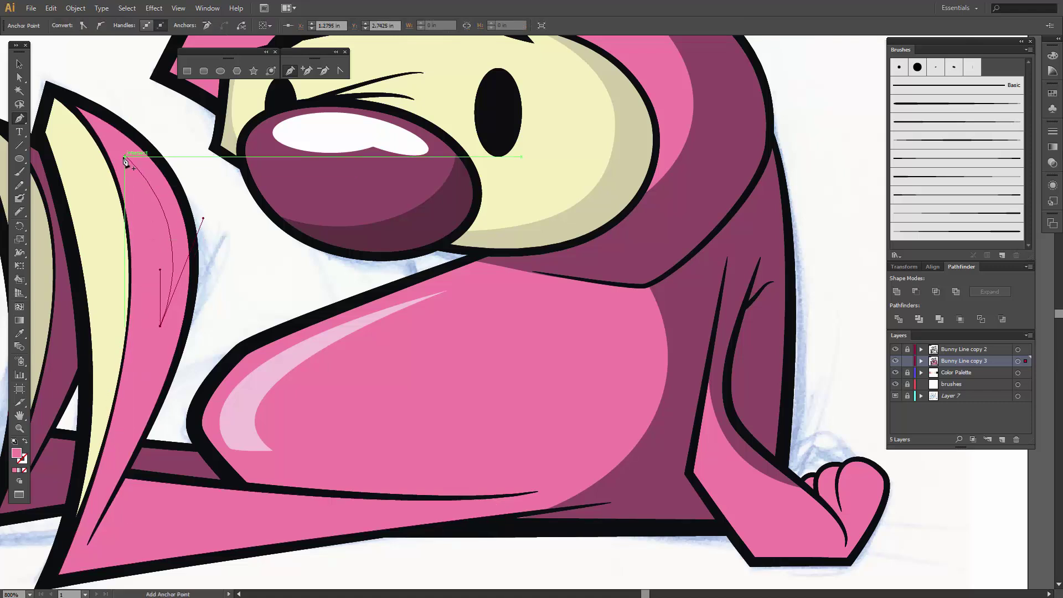
left_click(123, 150)
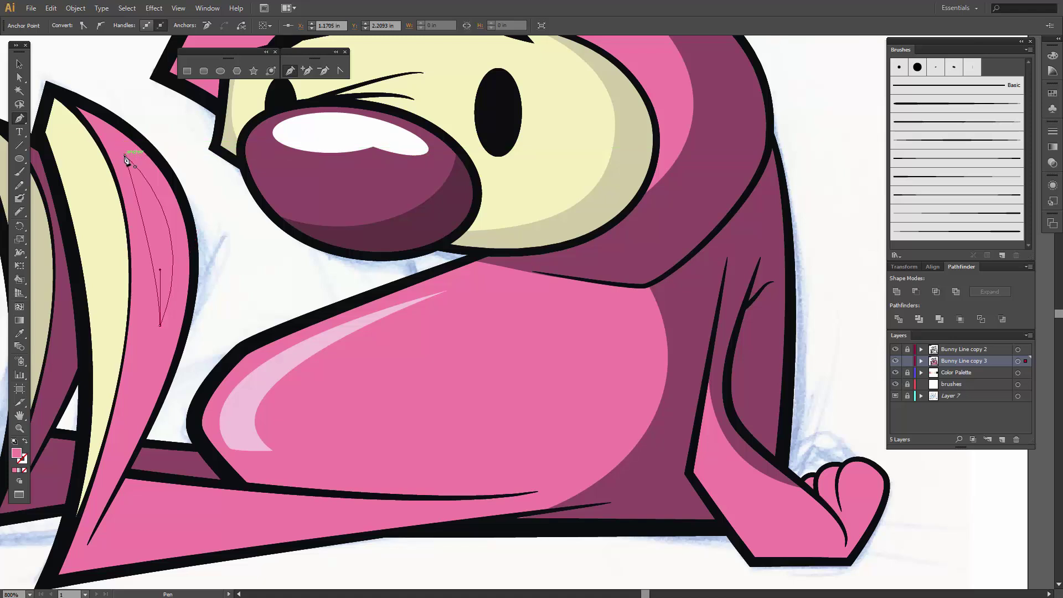
left_click_drag(123, 149, 109, 142)
left_click(17, 68)
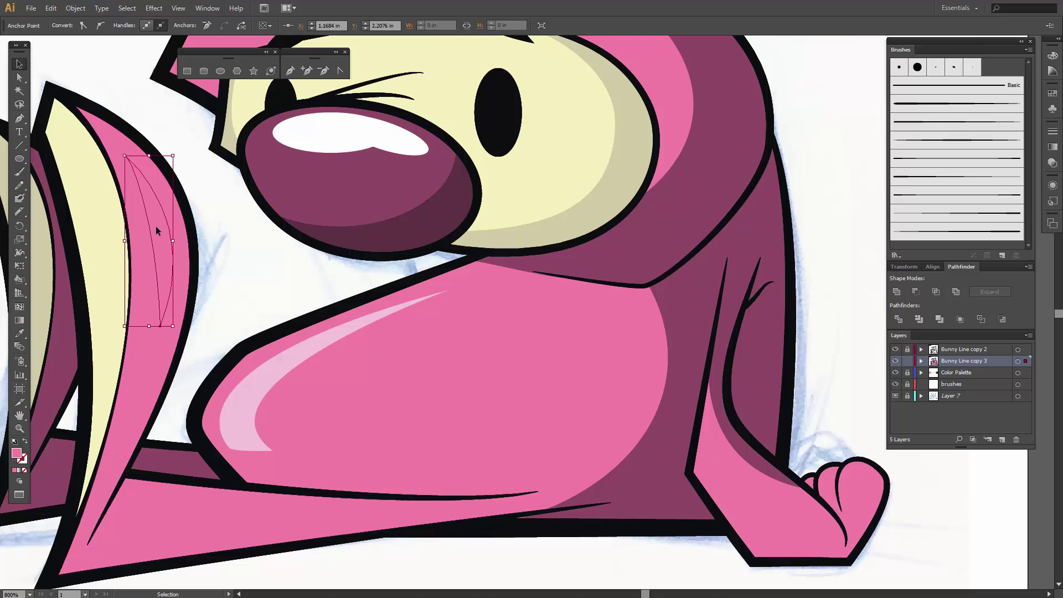
- Fill the front foot's highlight with light pink and nudge it right and slightly up, closer to the foot's outer edge
left_click(157, 231)
left_click(67, 26)
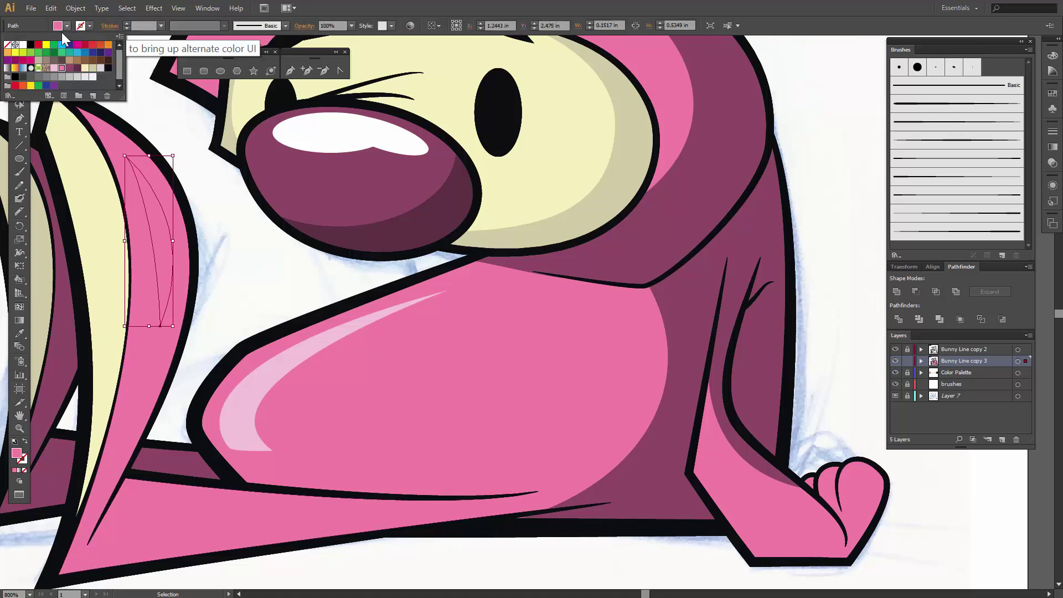
left_click(54, 68)
left_click(156, 227)
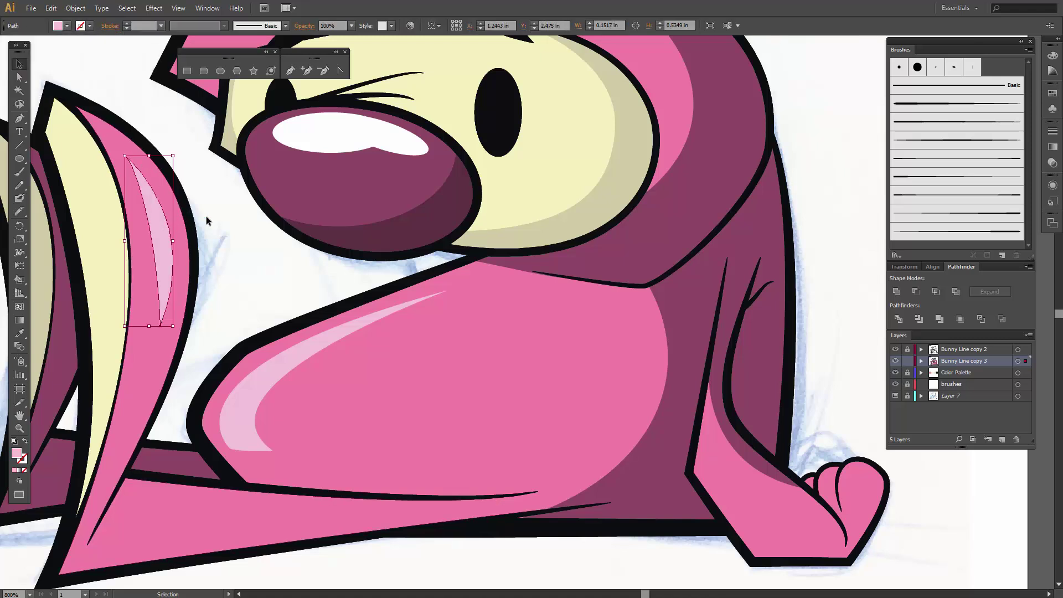
key("Right")
key("Right")
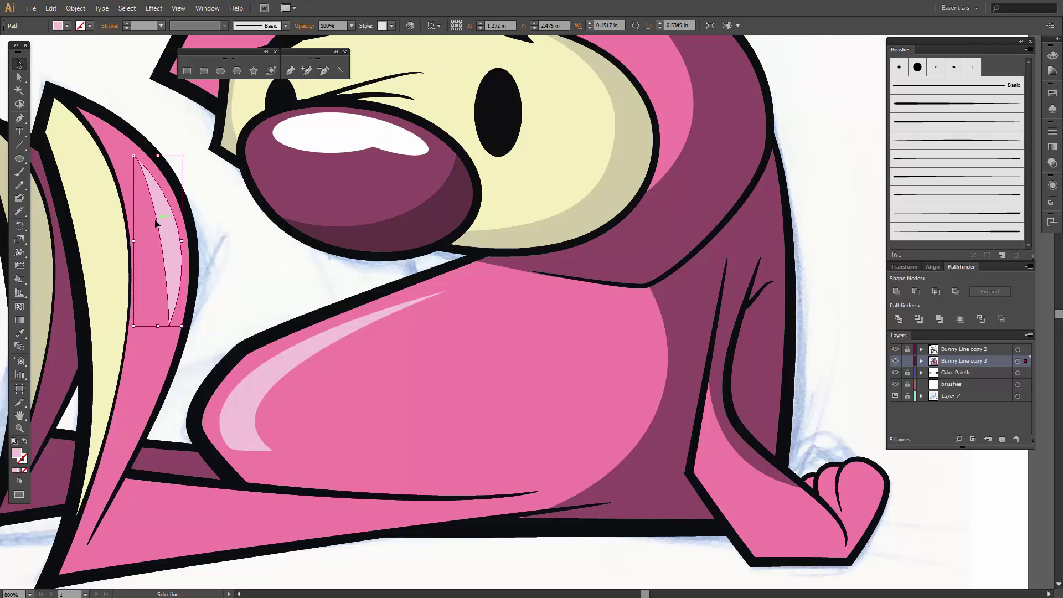
key("Up")
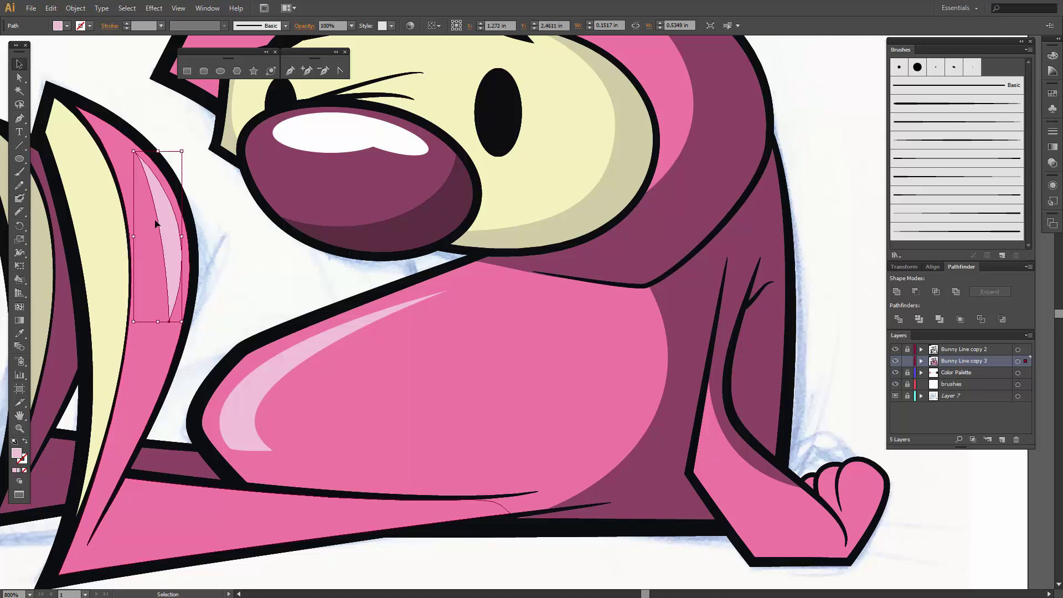
- Deselect the foot highlight and hide the pencil sketch layer, Layer 7
key("a")
key("ctrl+minus")
key("ctrl+minus")
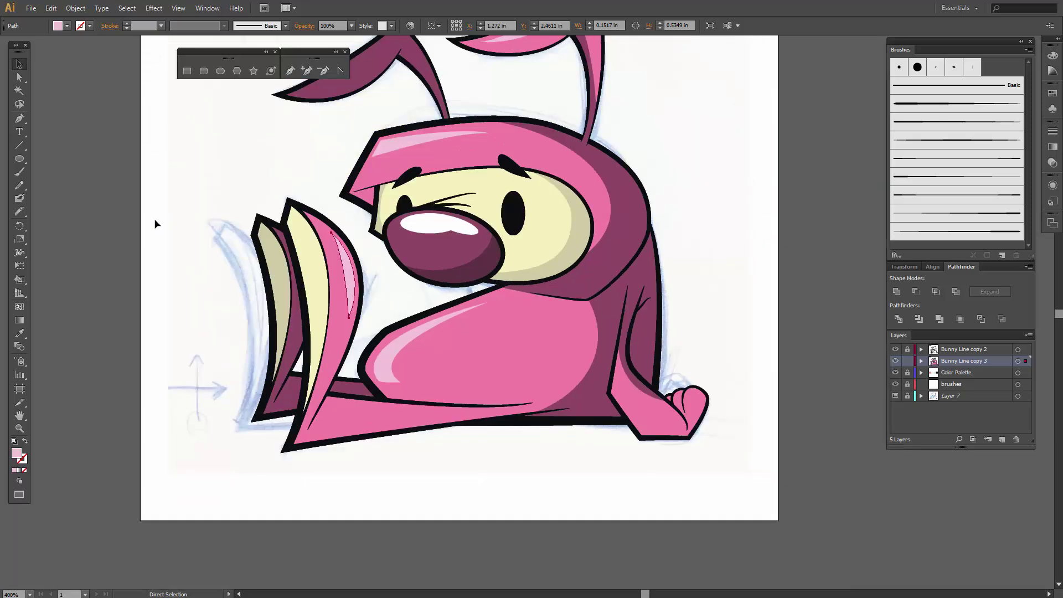
left_click_drag(233, 179, 230, 254)
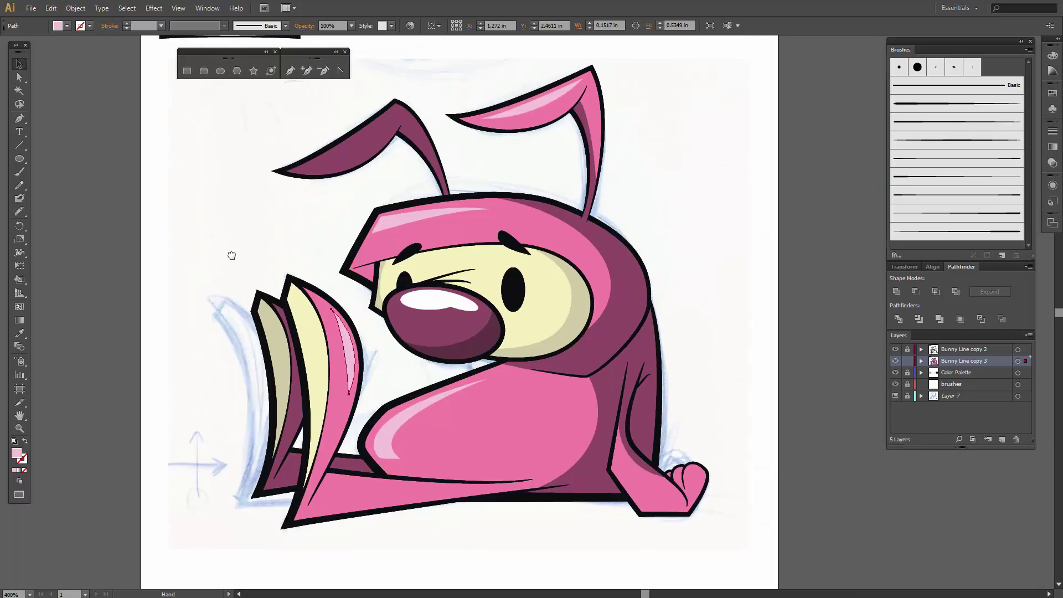
left_click(202, 235)
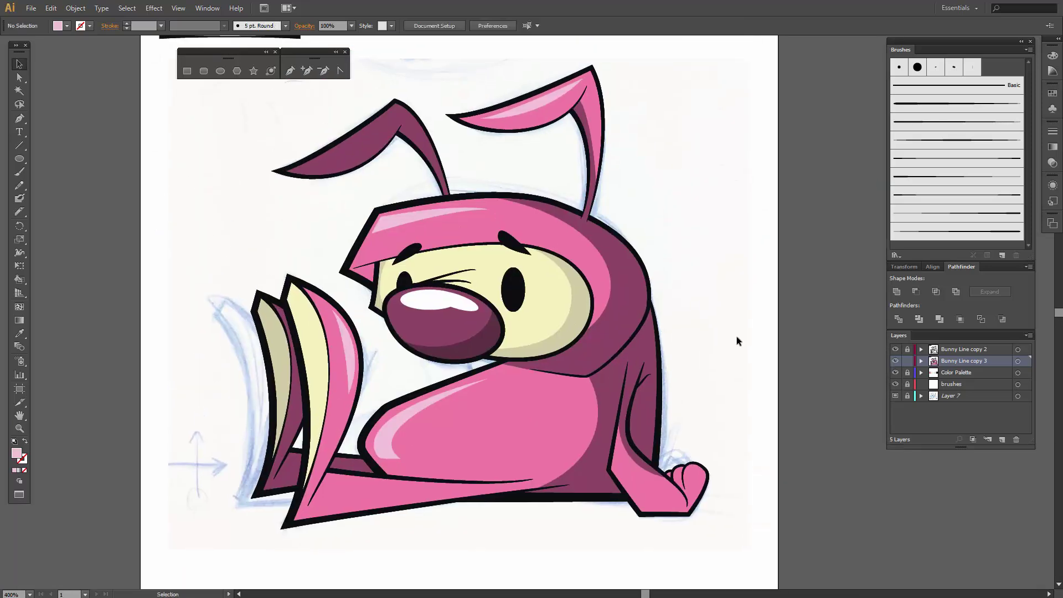
left_click(896, 395)
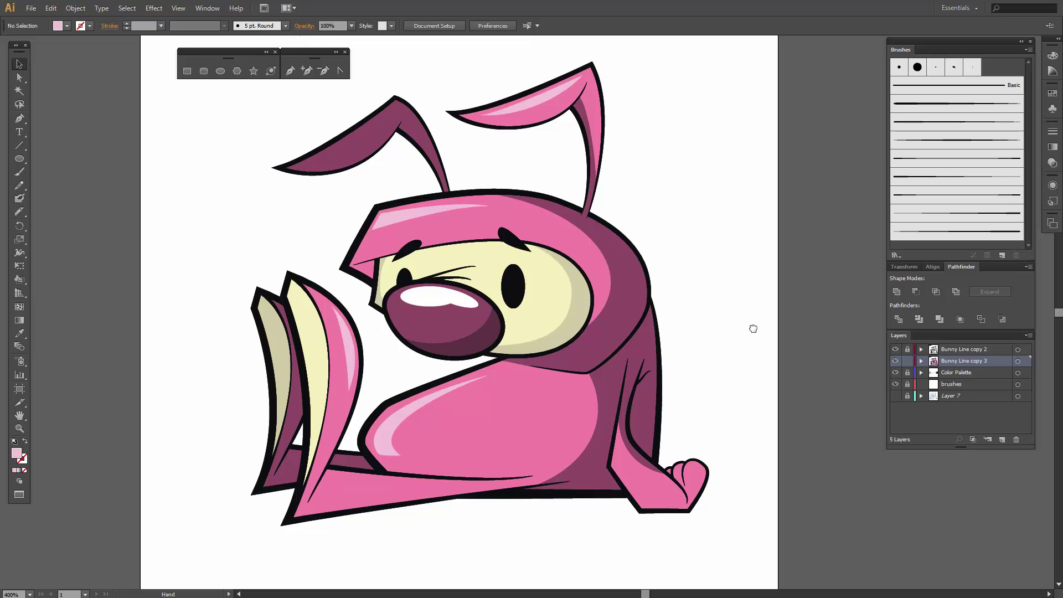
left_click_drag(753, 328, 748, 322)
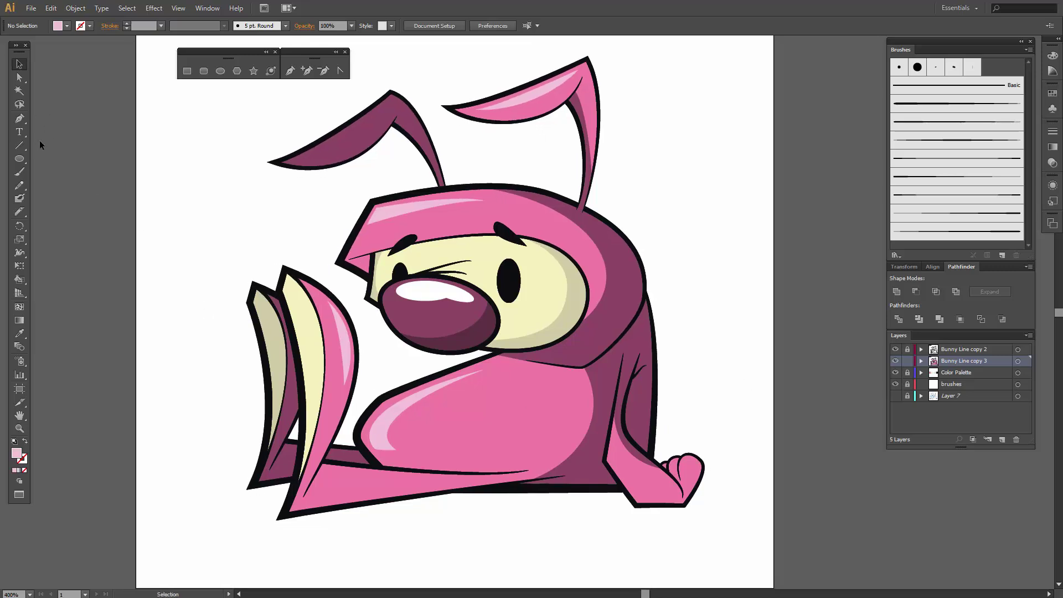
- Draw a flat ellipse about 3.36 in wide and 0.26 in high across the bunny's base and fill it with near-black
left_click(18, 161)
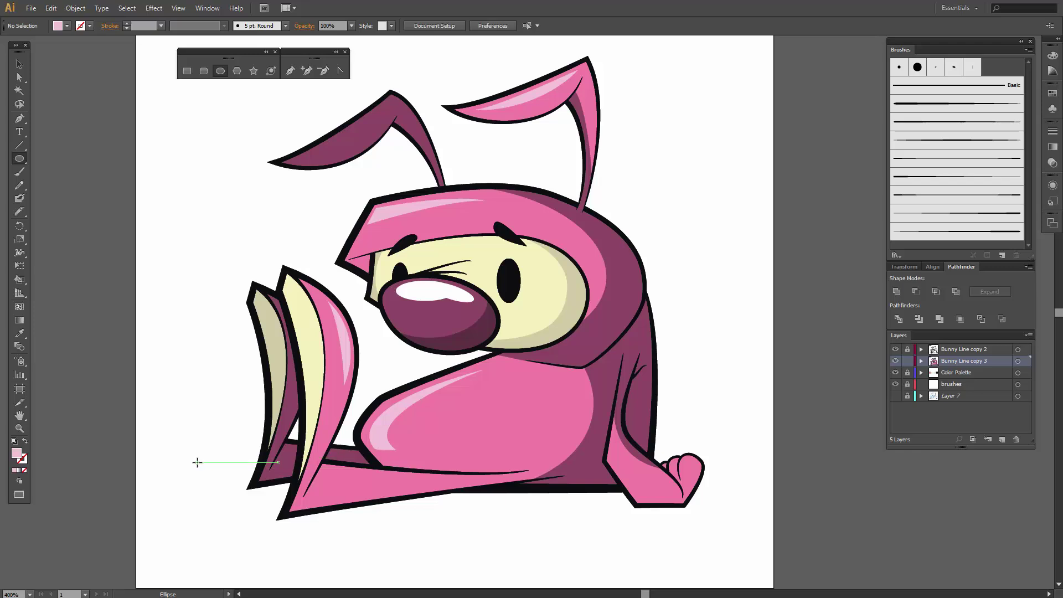
left_click_drag(197, 463, 417, 497)
left_click_drag(516, 492, 732, 503)
left_click(66, 26)
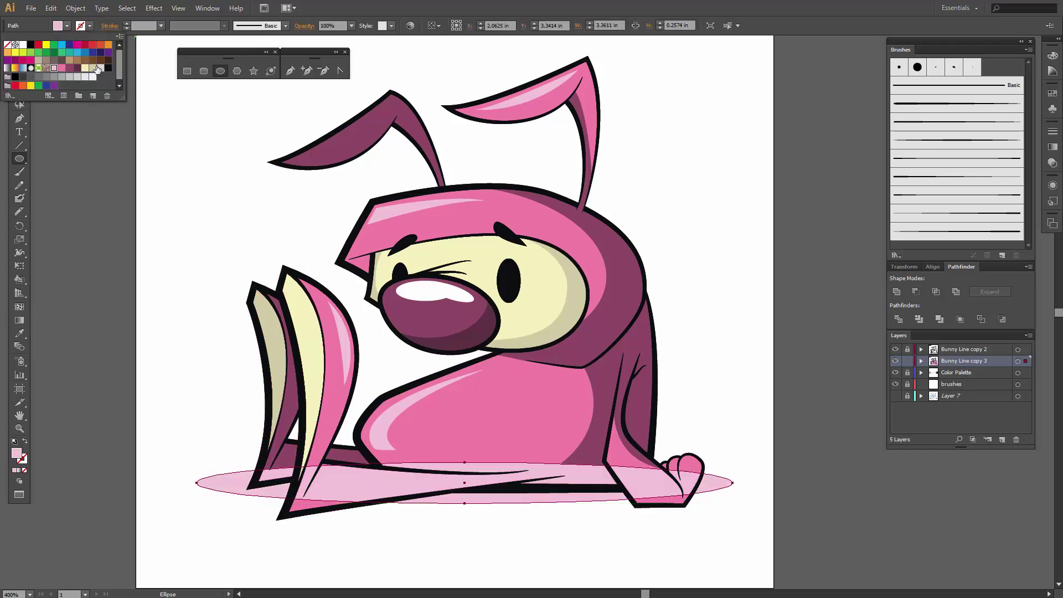
left_click(108, 69)
key("Escape")
key("v")
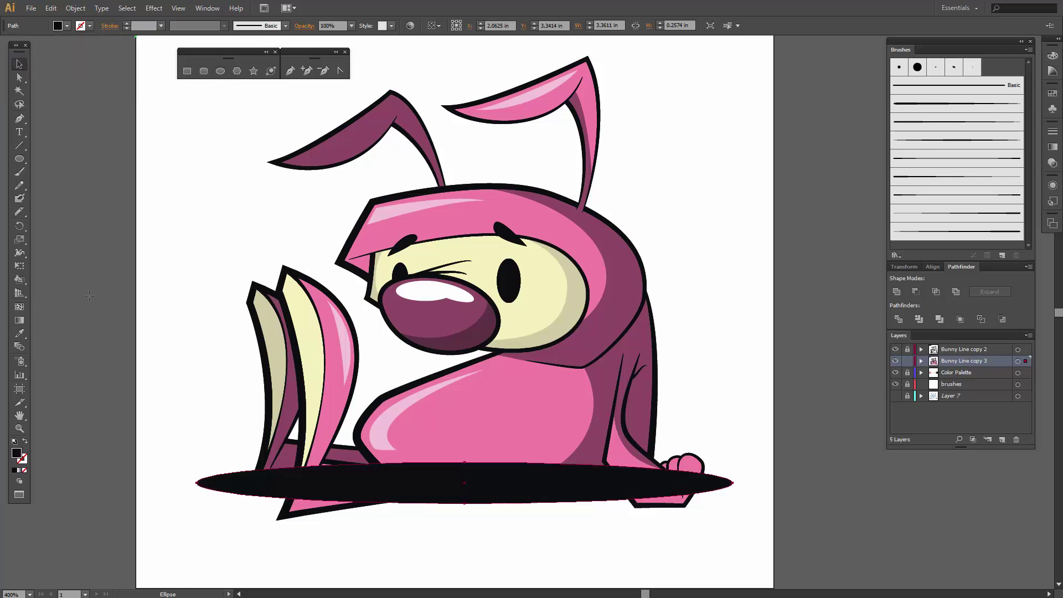
- Send the ground shadow ellipse to the back and stretch it downward to about 0.39 in high
right_click(238, 493)
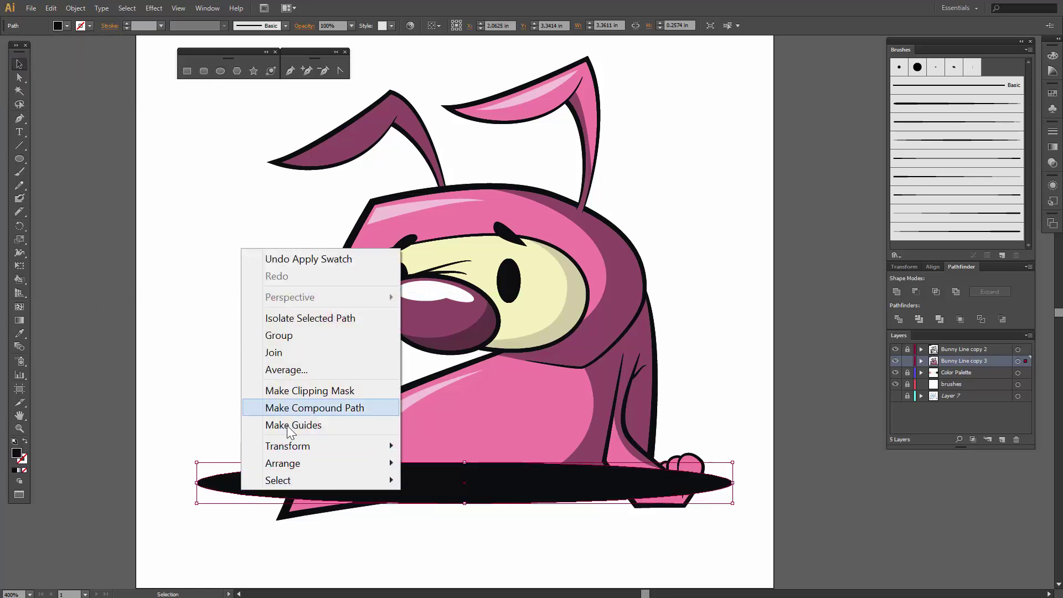
mouse_move(290, 467)
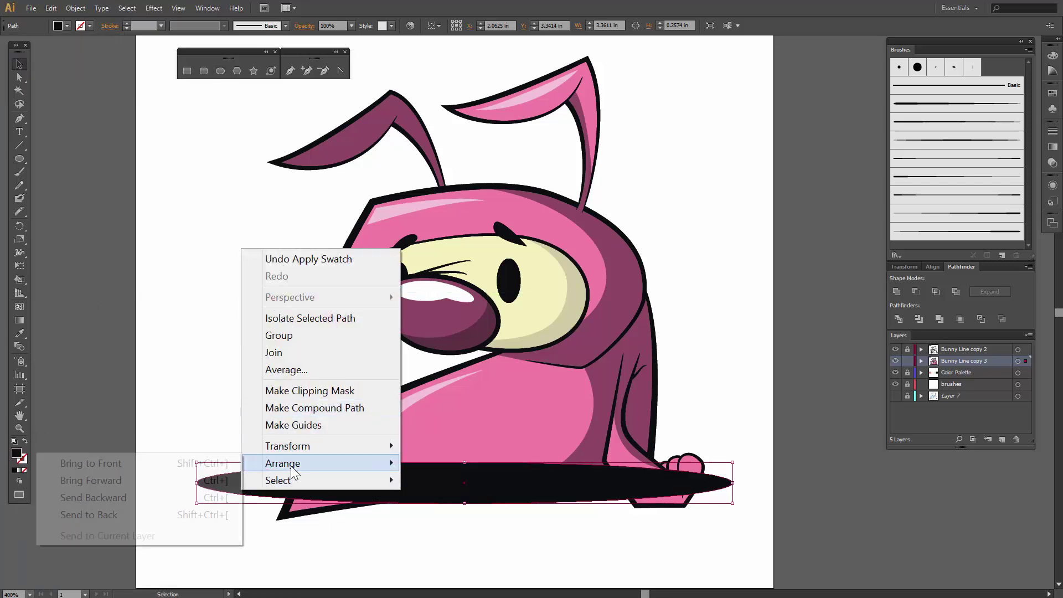
left_click(128, 516)
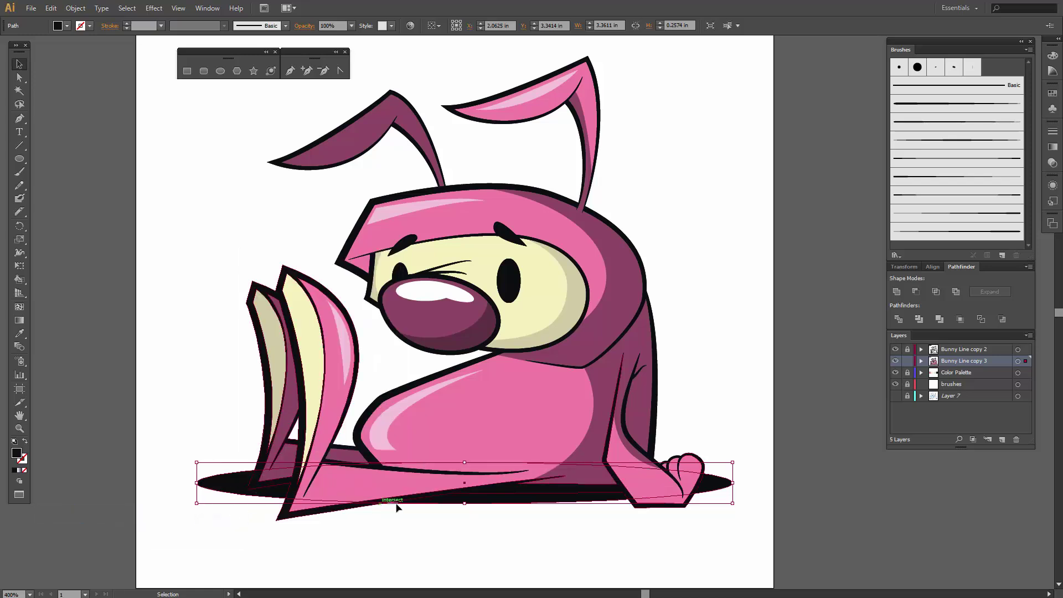
left_click_drag(465, 504, 466, 524)
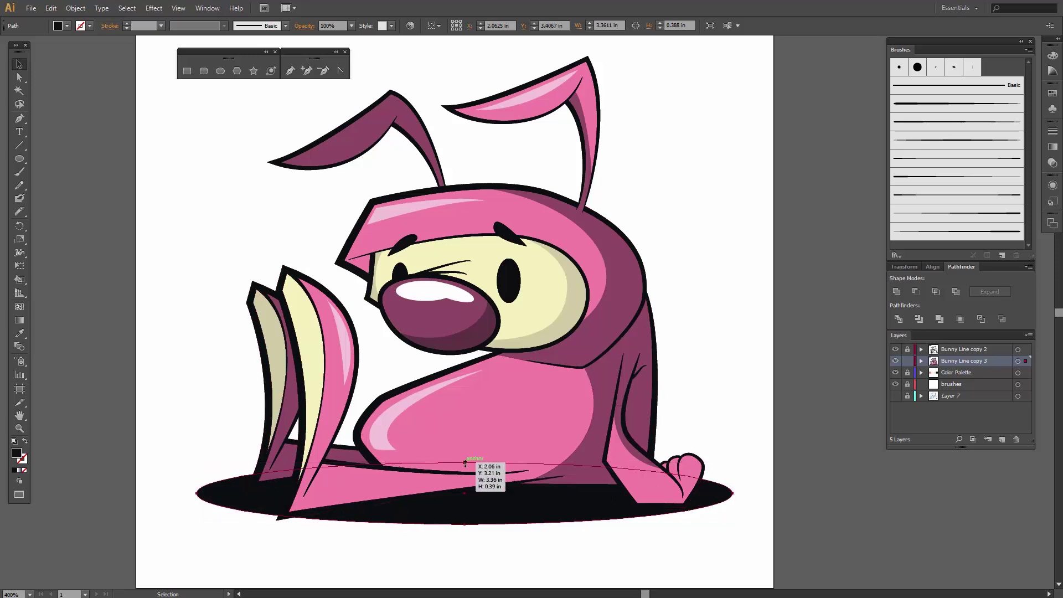
left_click(516, 559)
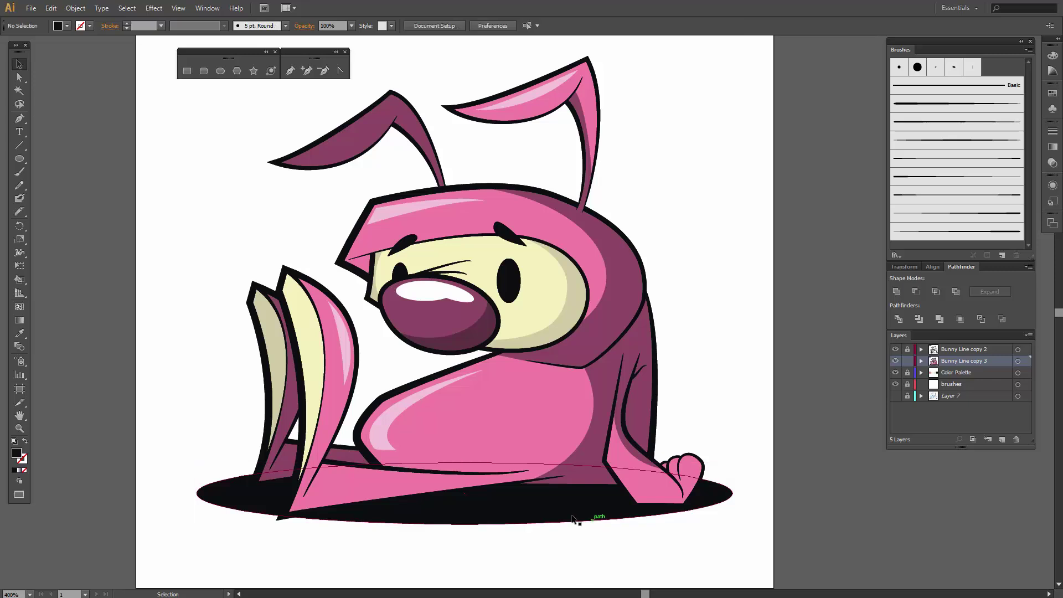
left_click(508, 518)
left_click(696, 321)
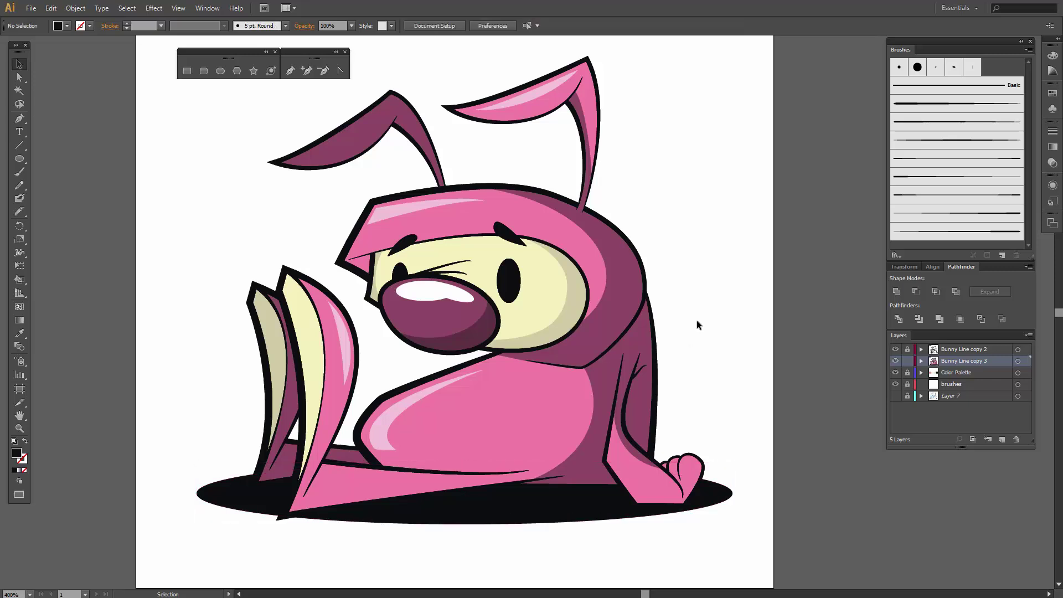
- Change the ground shadow ellipse's fill from near-black to a medium grey swatch and deselect it
key("ctrl+minus")
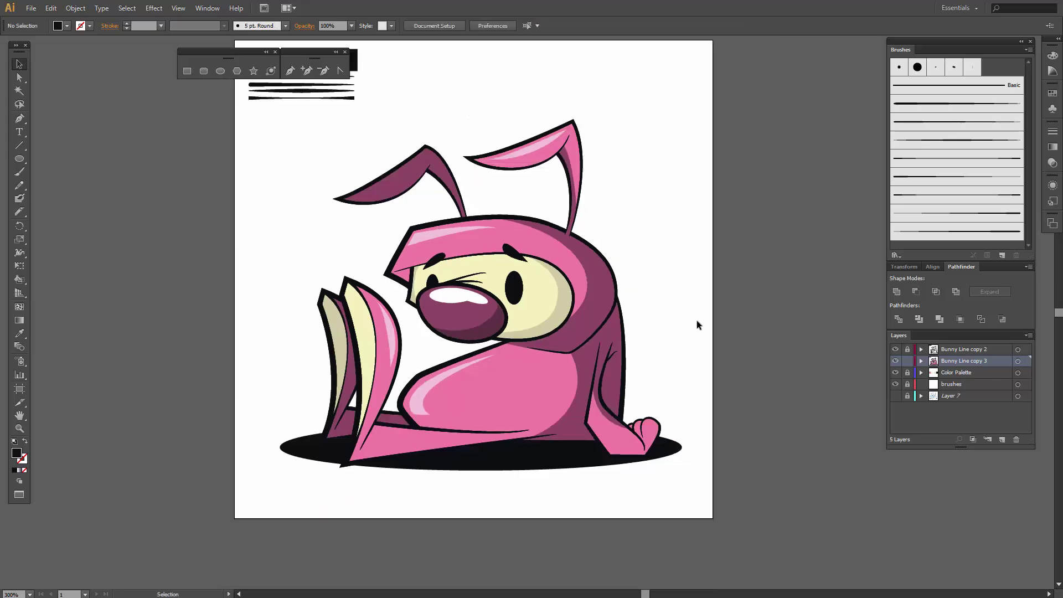
left_click_drag(660, 308, 648, 348)
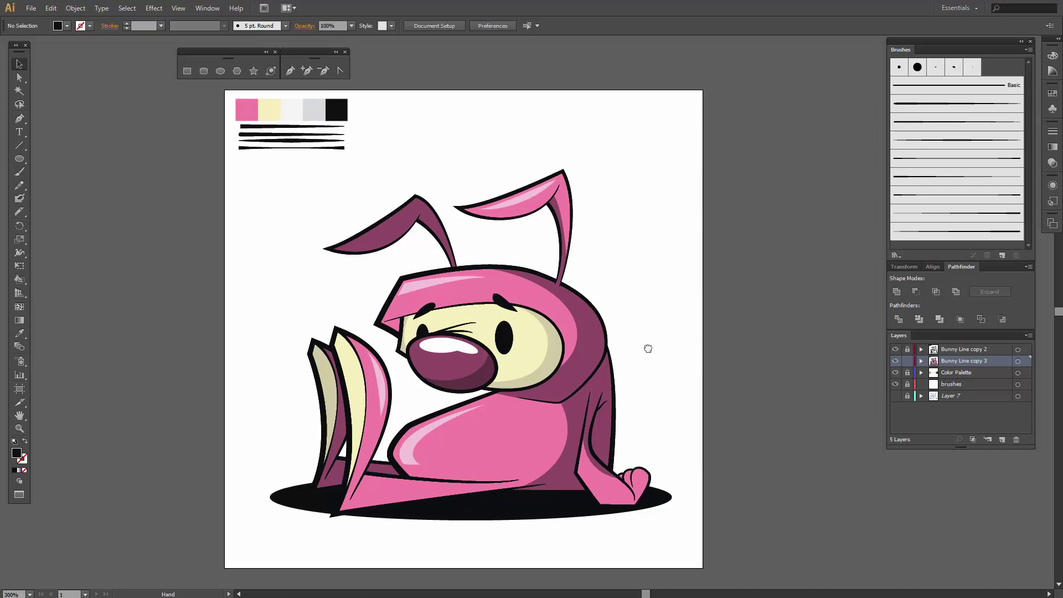
left_click(479, 519)
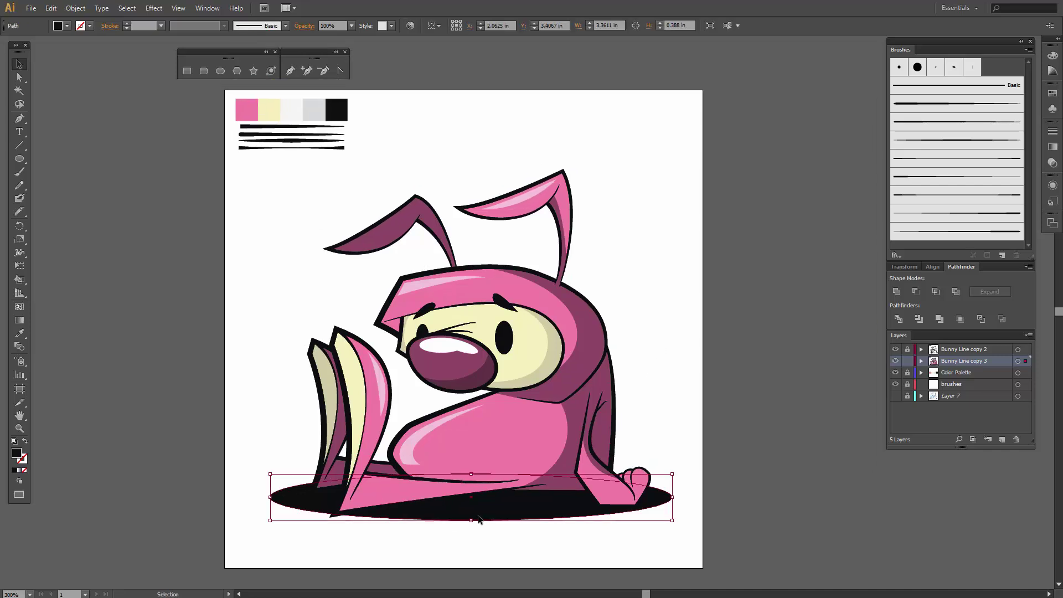
left_click(80, 26)
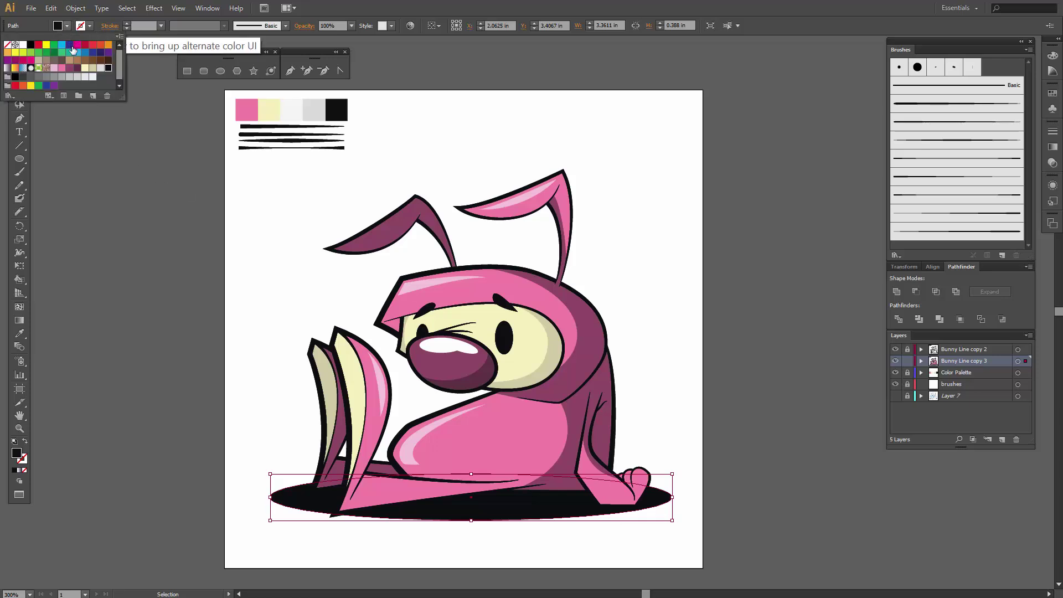
left_click(47, 78)
left_click(37, 78)
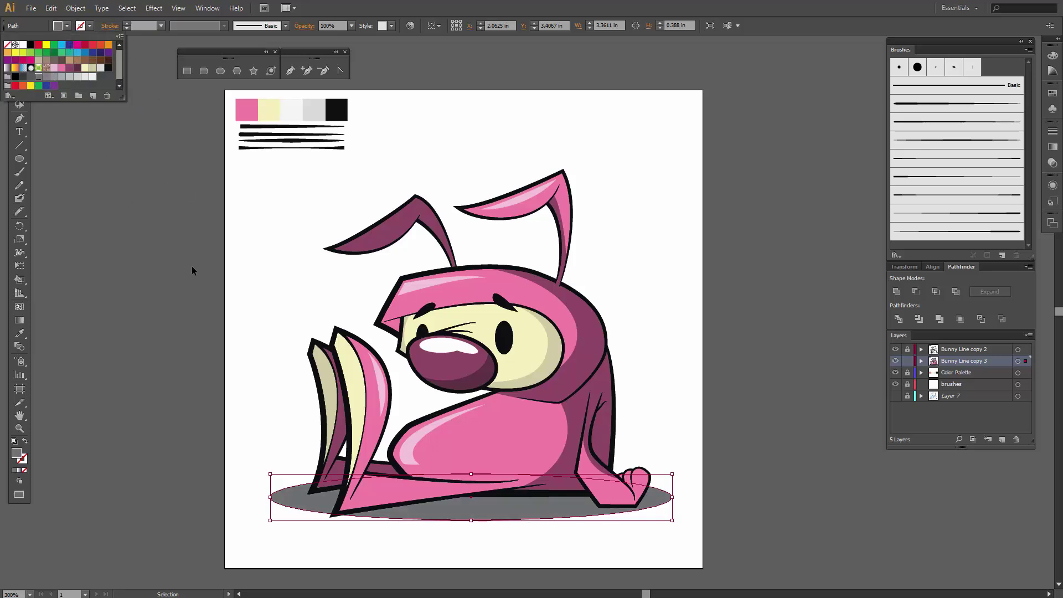
key("Escape")
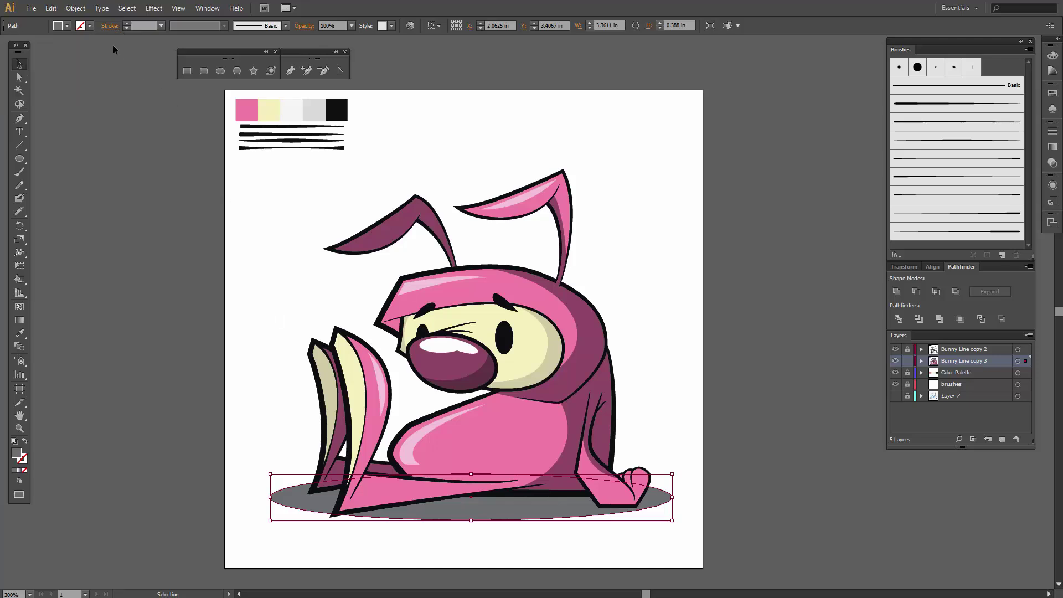
left_click(67, 26)
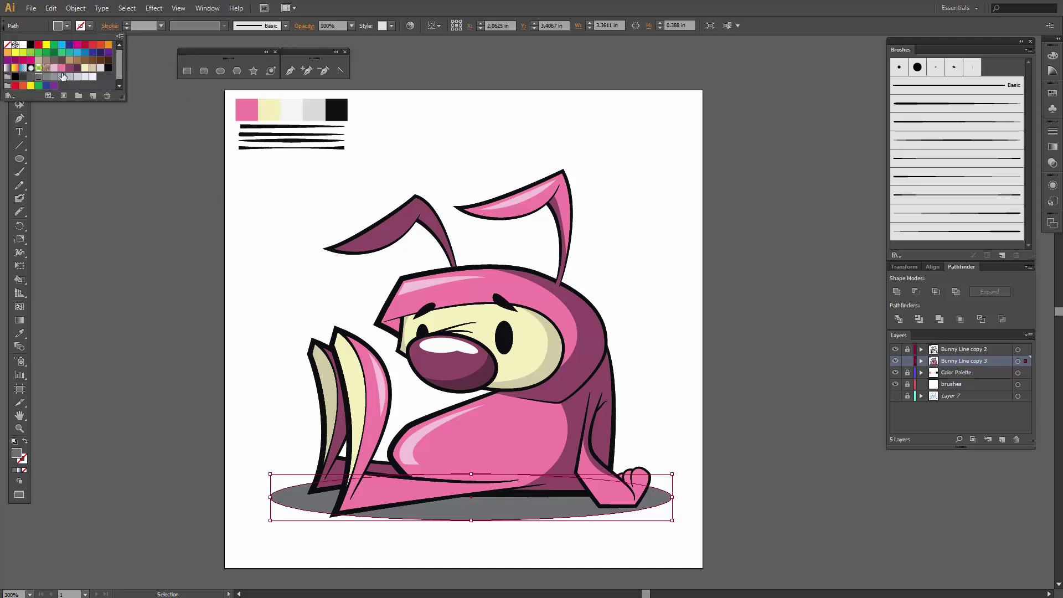
left_click(53, 77)
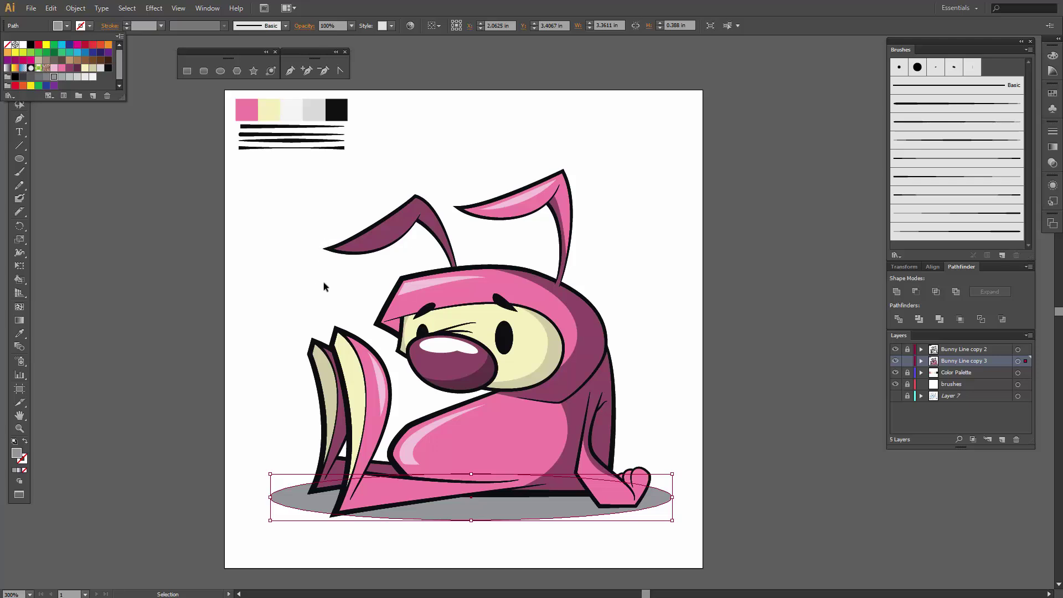
key("Escape")
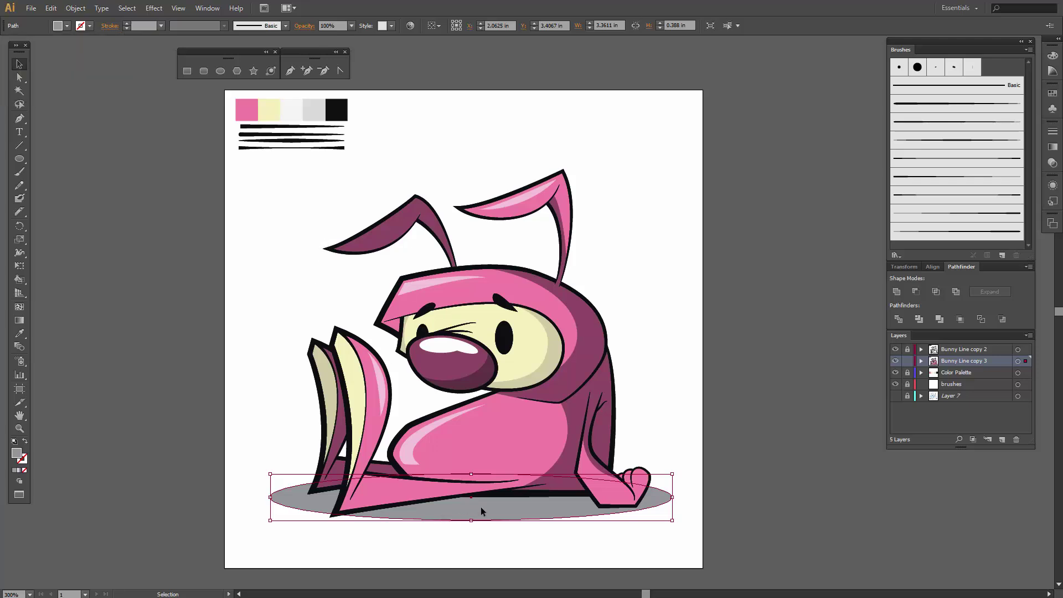
left_click(67, 125)
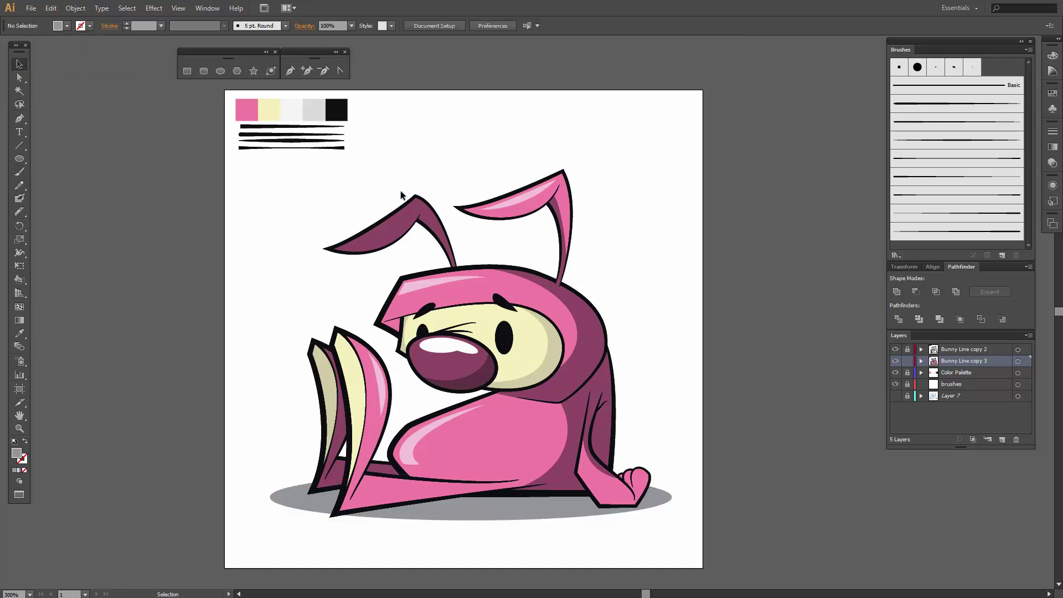